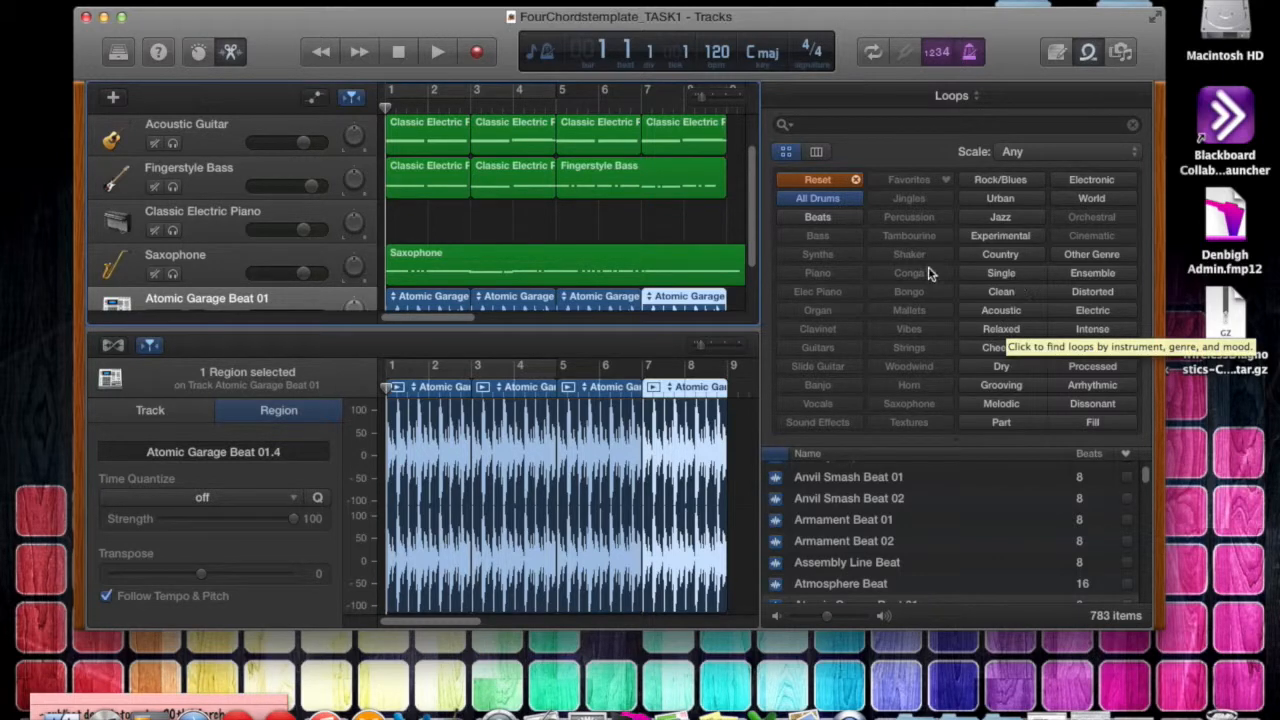
# Reposition the project window and enlarge it to give the track area and editor more room.
pyautogui.scroll(-2, 472, 252)
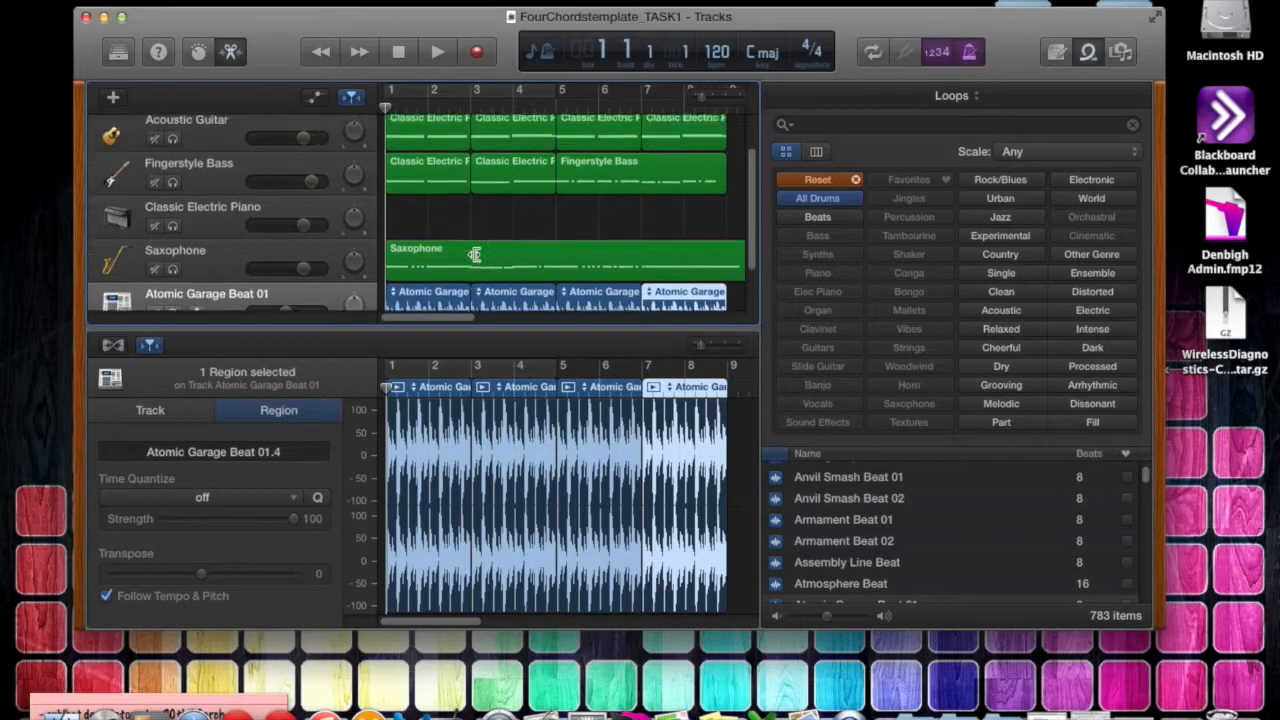
pyautogui.scroll(2, 474, 254)
pyautogui.moveTo(728, 20)
pyautogui.mouseDown()
pyautogui.moveTo(883, 18)
pyautogui.moveTo(705, 16)
pyautogui.mouseUp()
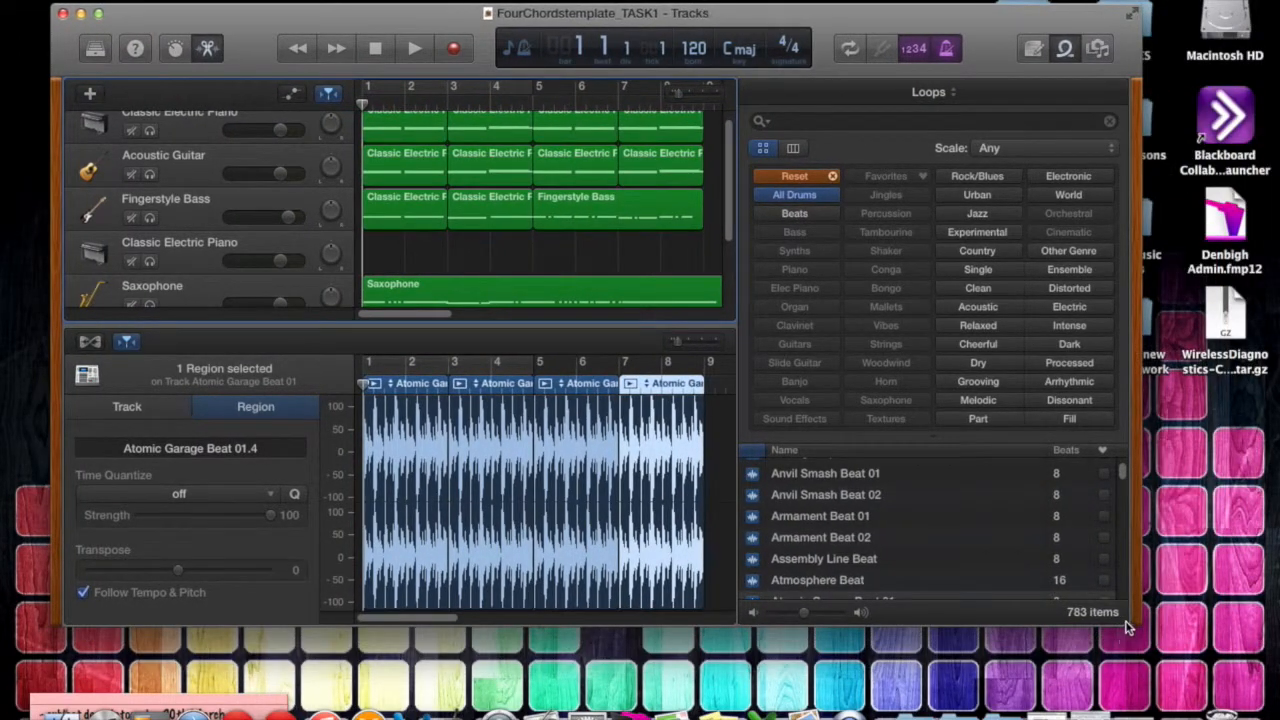
pyautogui.moveTo(1140, 626); pyautogui.dragTo(1228, 697)
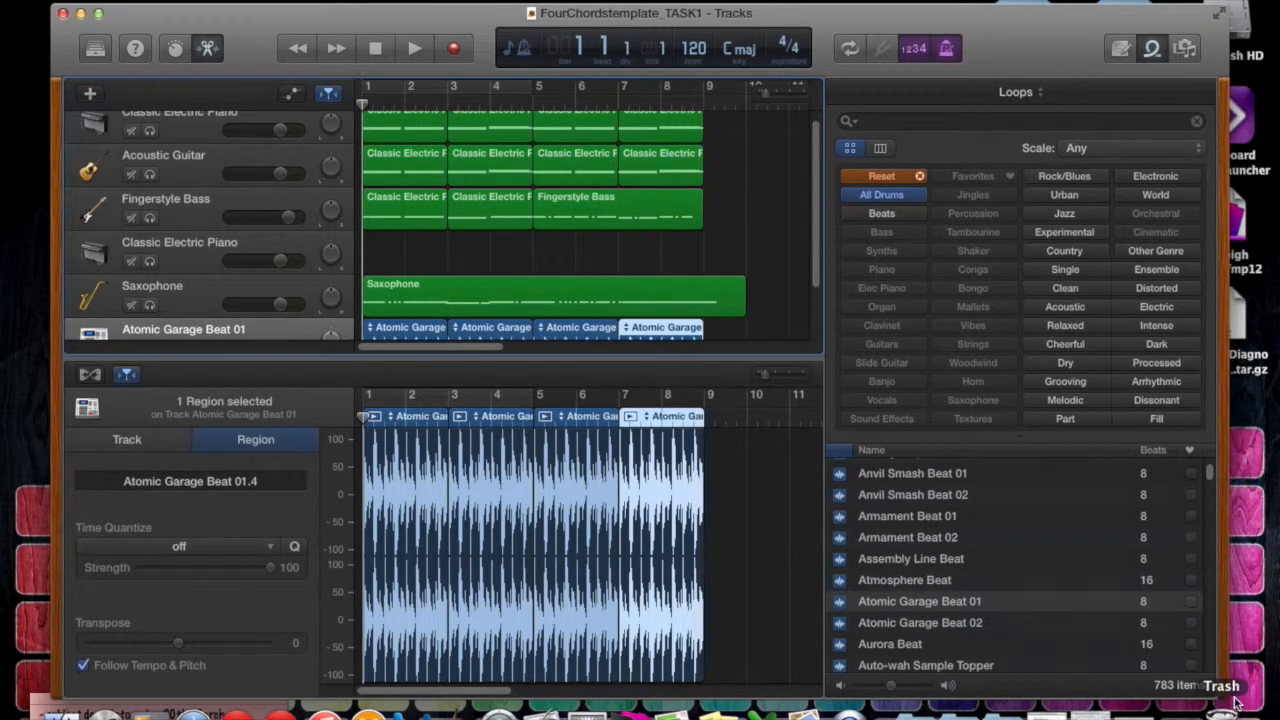
# Play the whole arrangement from bar 1 with the system volume raised, and stop playback after the last region.
pyautogui.scroll(-2, 590, 228)
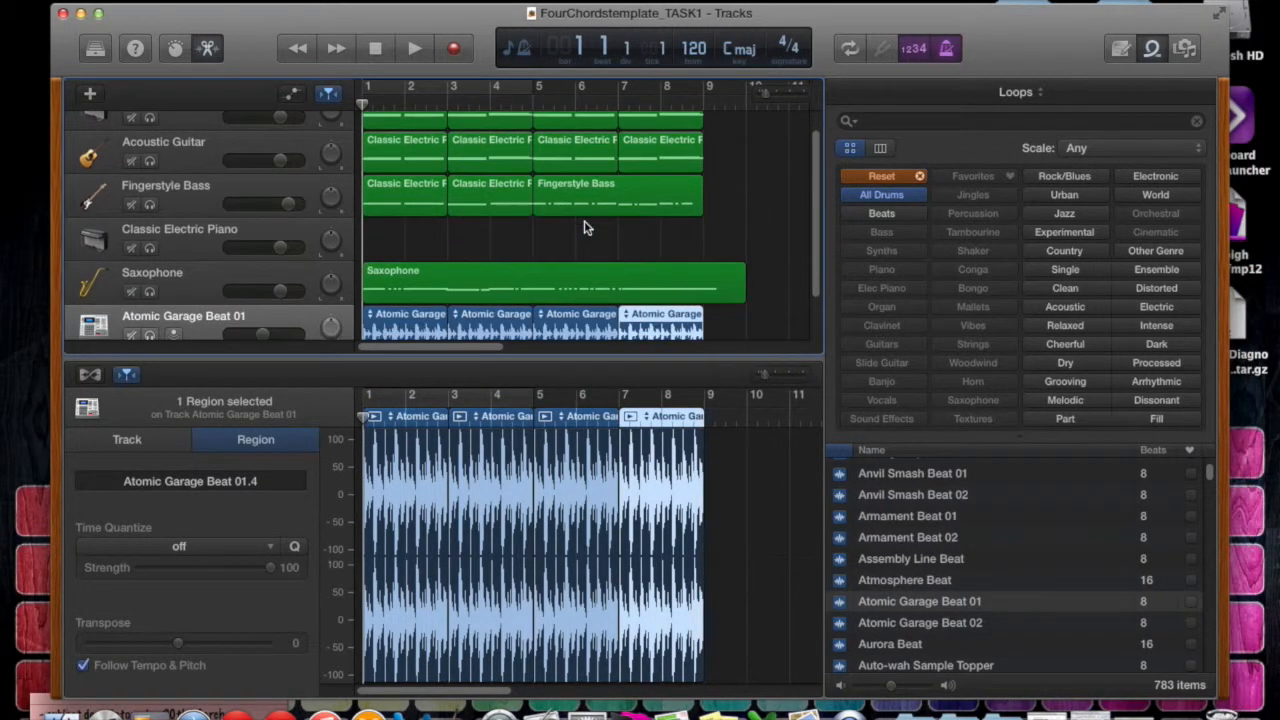
pyautogui.scroll(3, 520, 217)
pyautogui.scroll(-1, 437, 221)
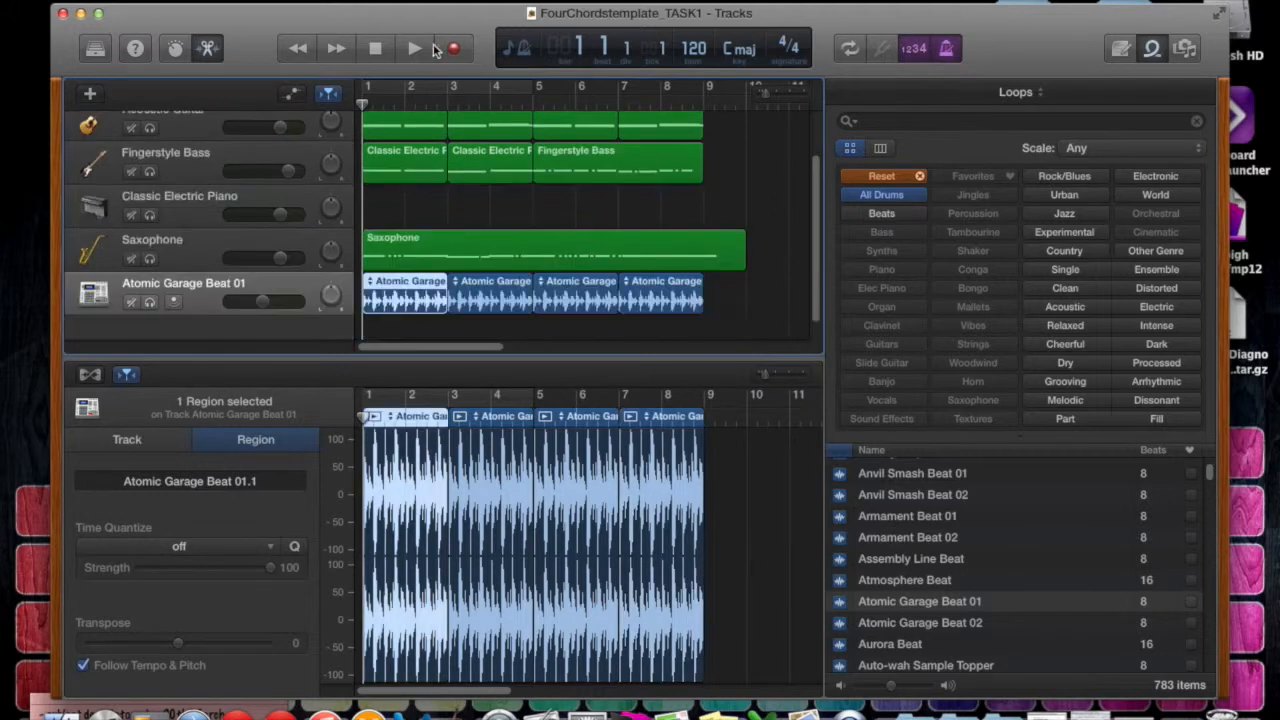
pyautogui.click(415, 48)
pyautogui.press('XF86AudioRaiseVolume')
pyautogui.press('XF86AudioRaiseVolume')
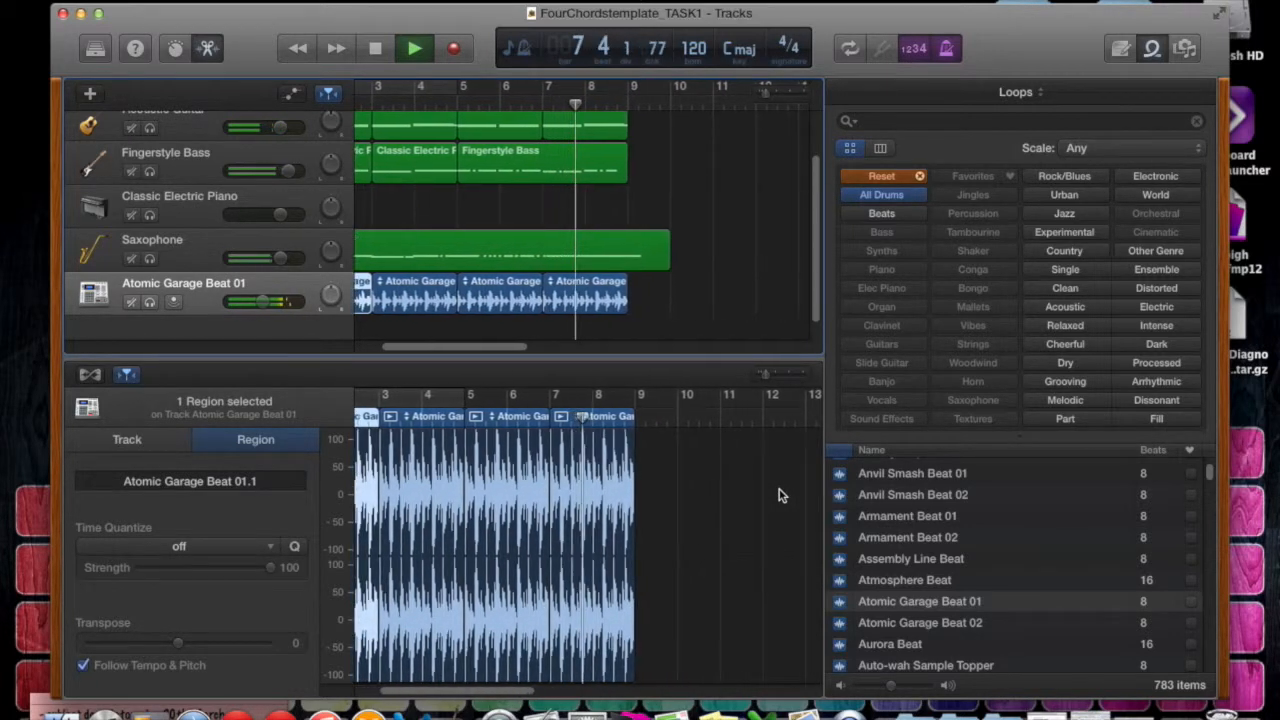
pyautogui.click(375, 55)
# Open the green Saxophone region in the Piano Roll editor and bring its first notes around C4 into view.
pyautogui.moveTo(537, 352); pyautogui.dragTo(447, 352)
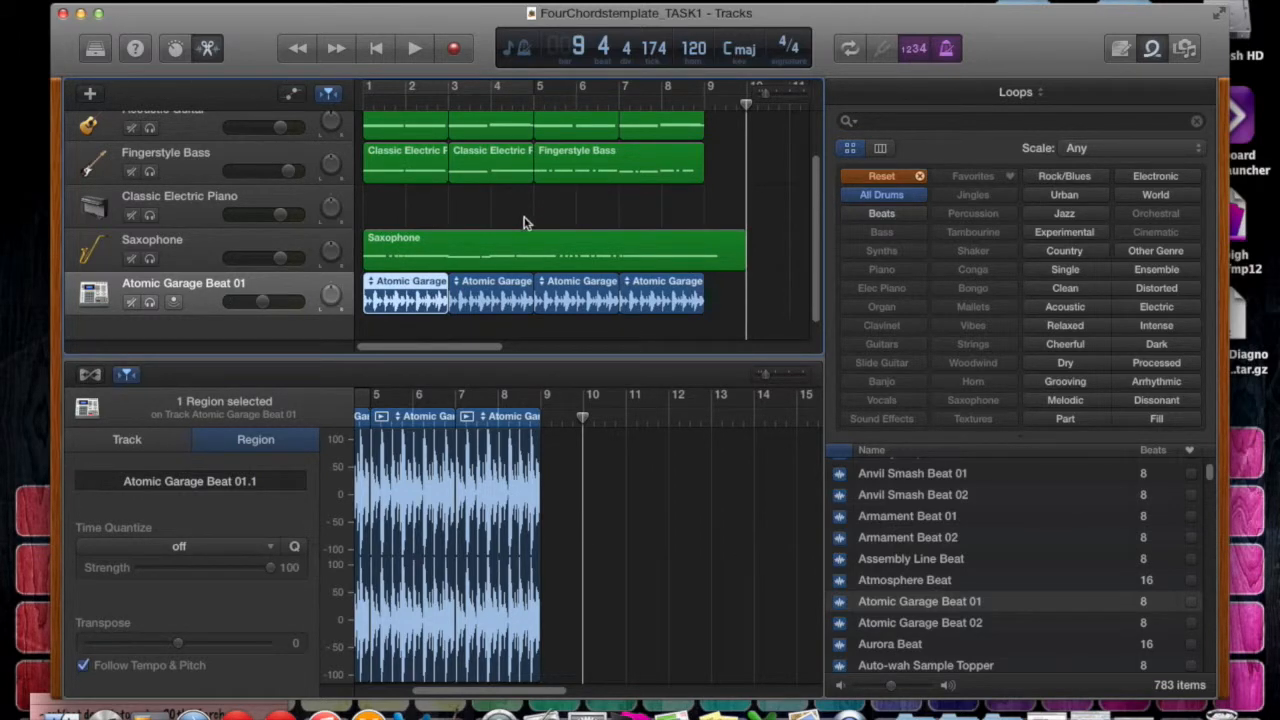
pyautogui.click(400, 256)
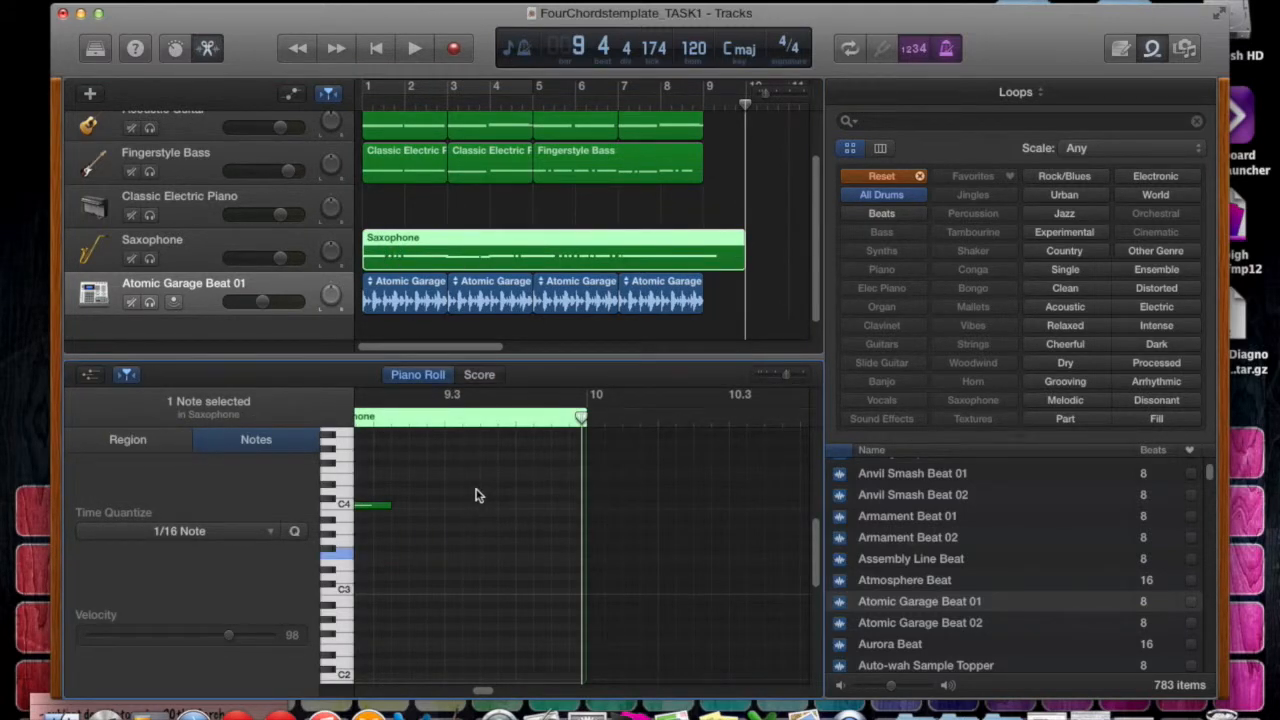
pyautogui.hscroll(-10, 475, 495)
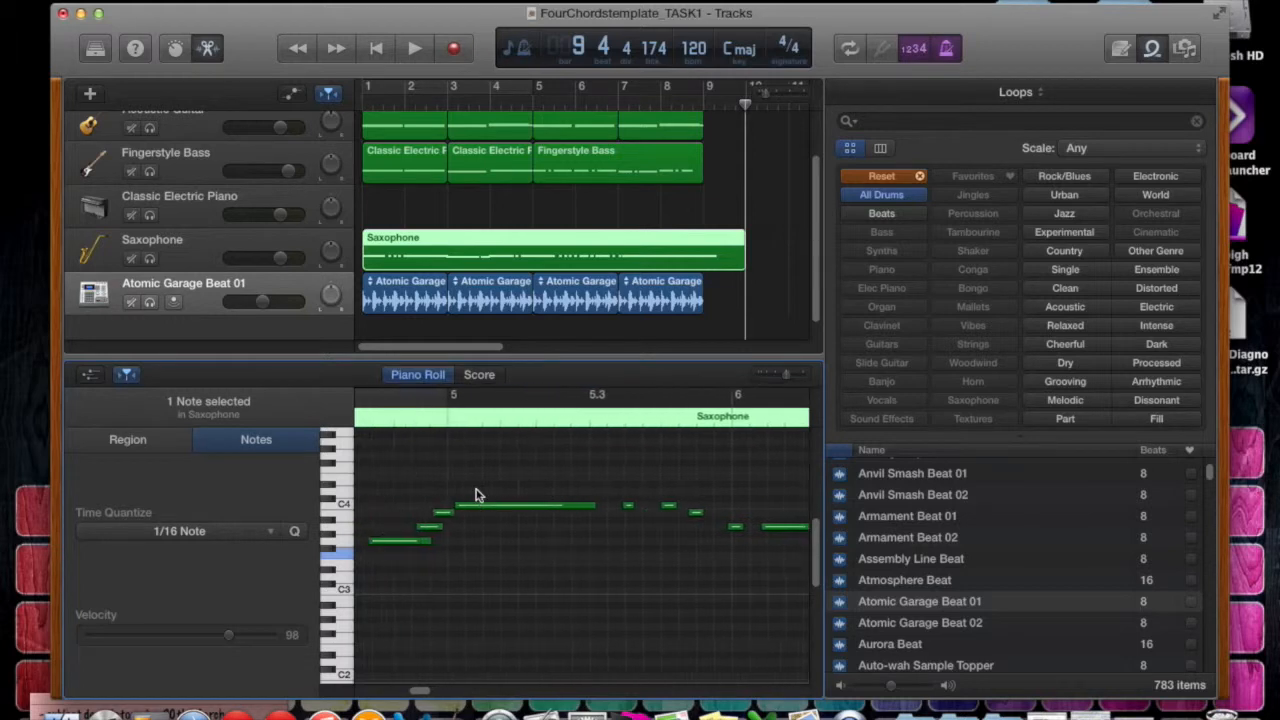
pyautogui.hscroll(-10, 475, 495)
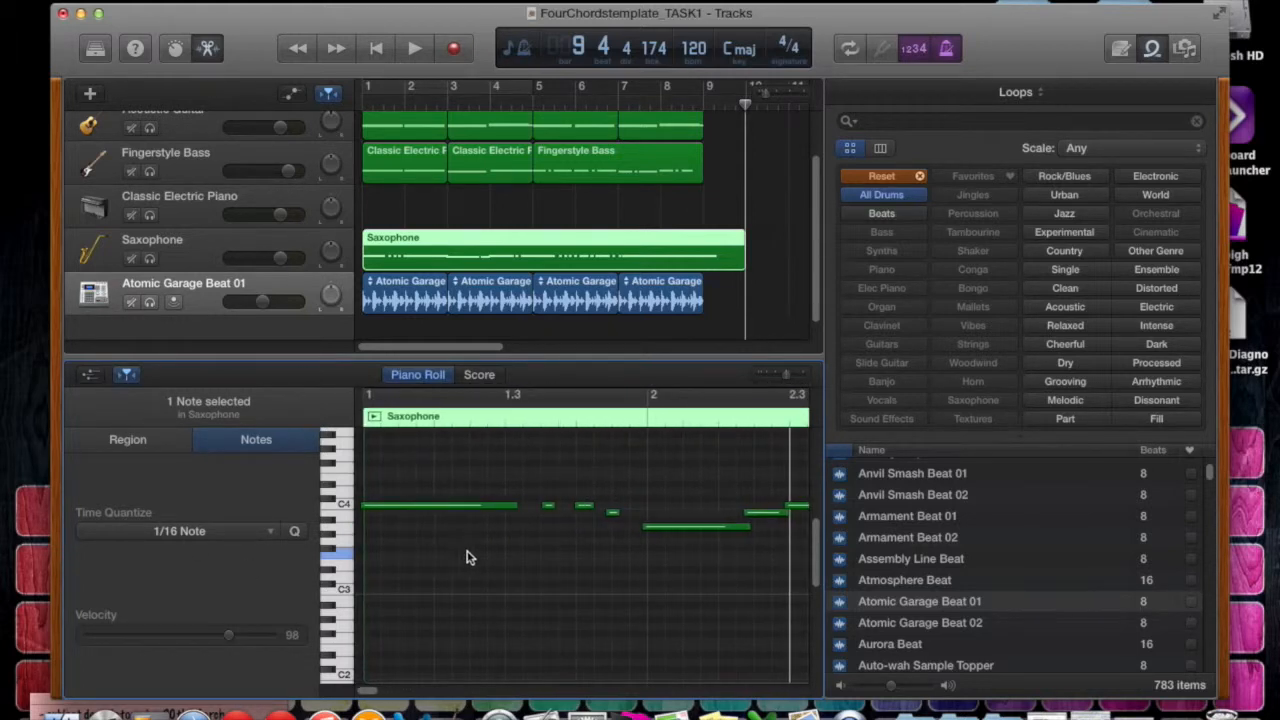
pyautogui.hscroll(3, 470, 557)
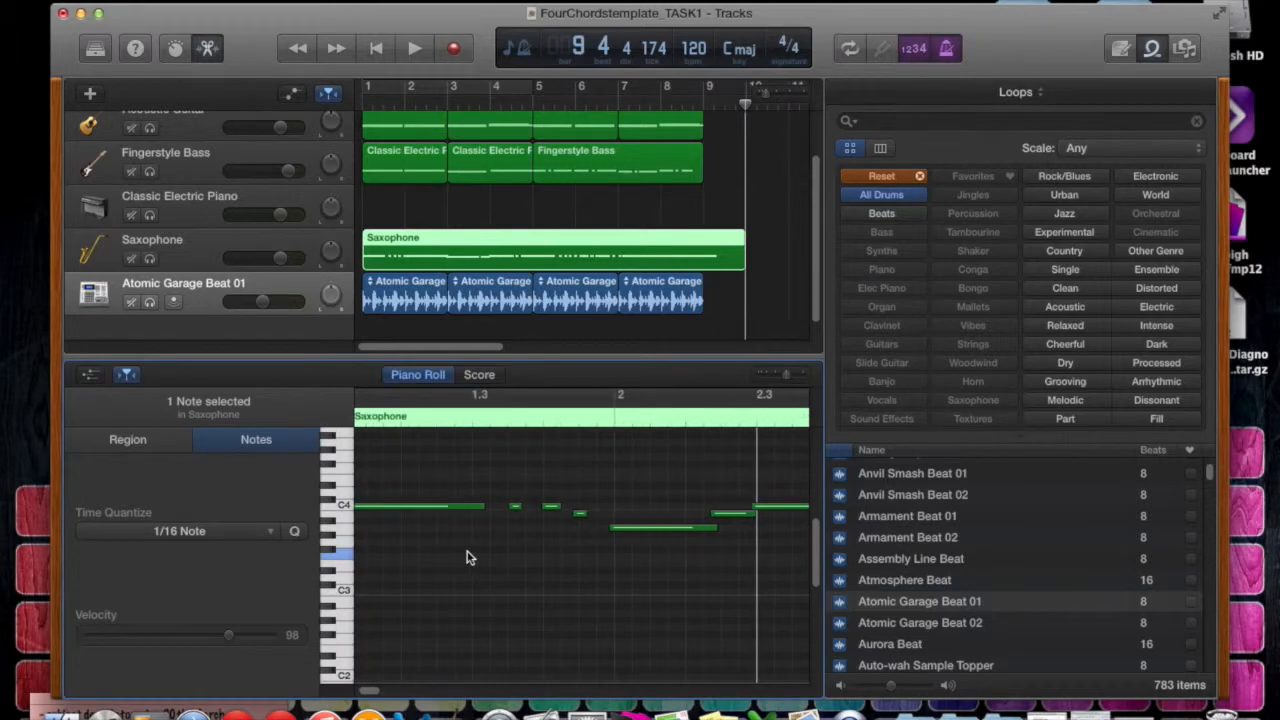
pyautogui.moveTo(817, 544)
pyautogui.mouseDown()
pyautogui.moveTo(816, 434)
pyautogui.moveTo(823, 546)
pyautogui.mouseUp()
pyautogui.scroll(1, 401, 528)
pyautogui.scroll(1, 399, 532)
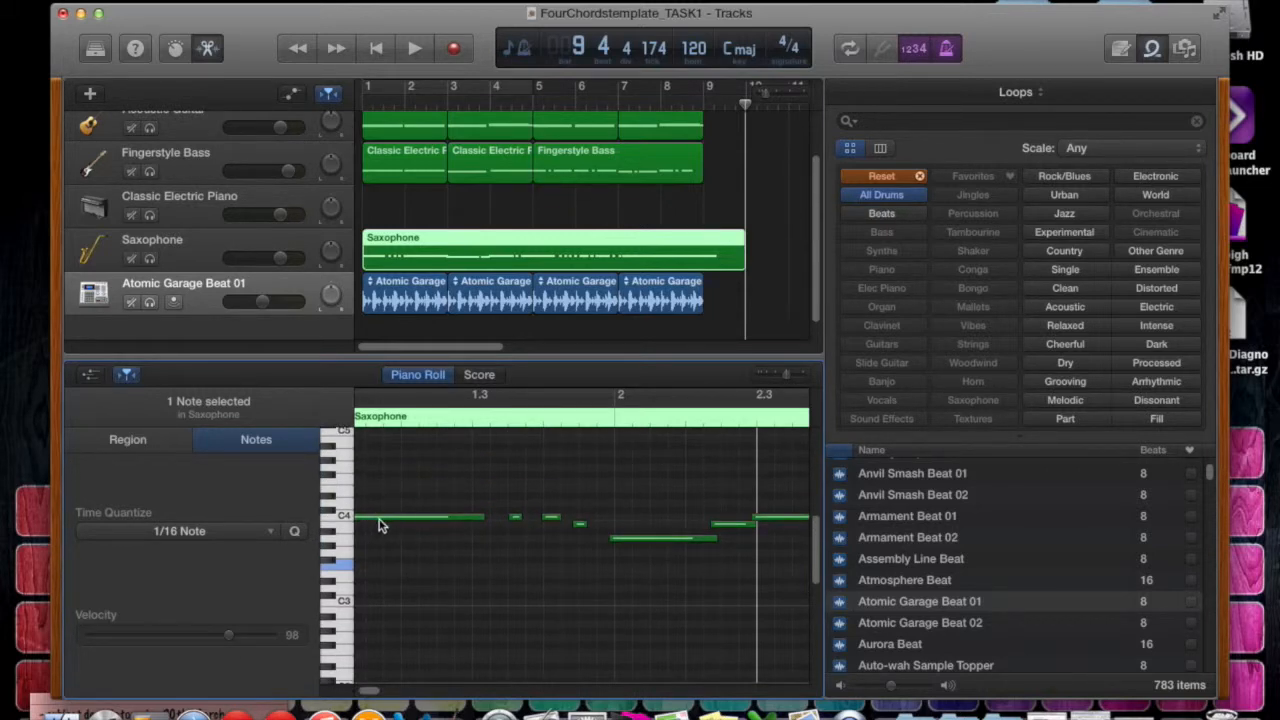
# Show the Saxophone region as a score and raise its first note to C5.
pyautogui.click(480, 375)
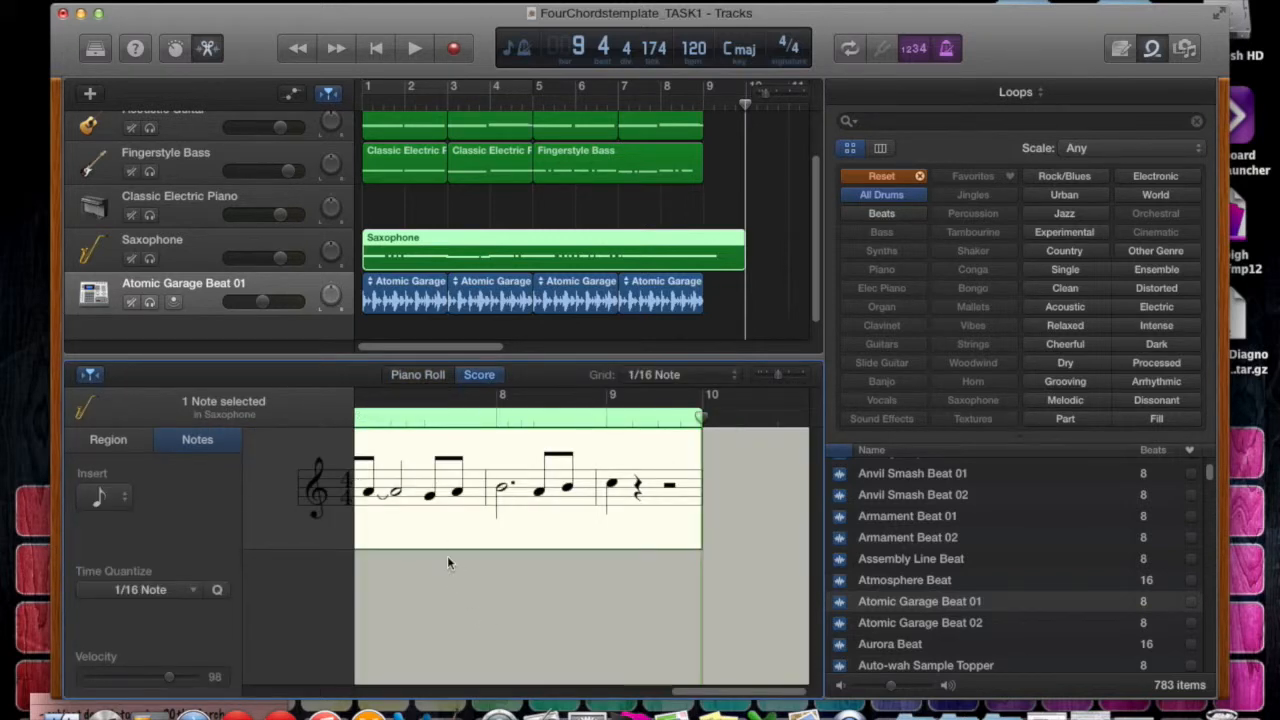
pyautogui.hscroll(-10, 447, 555)
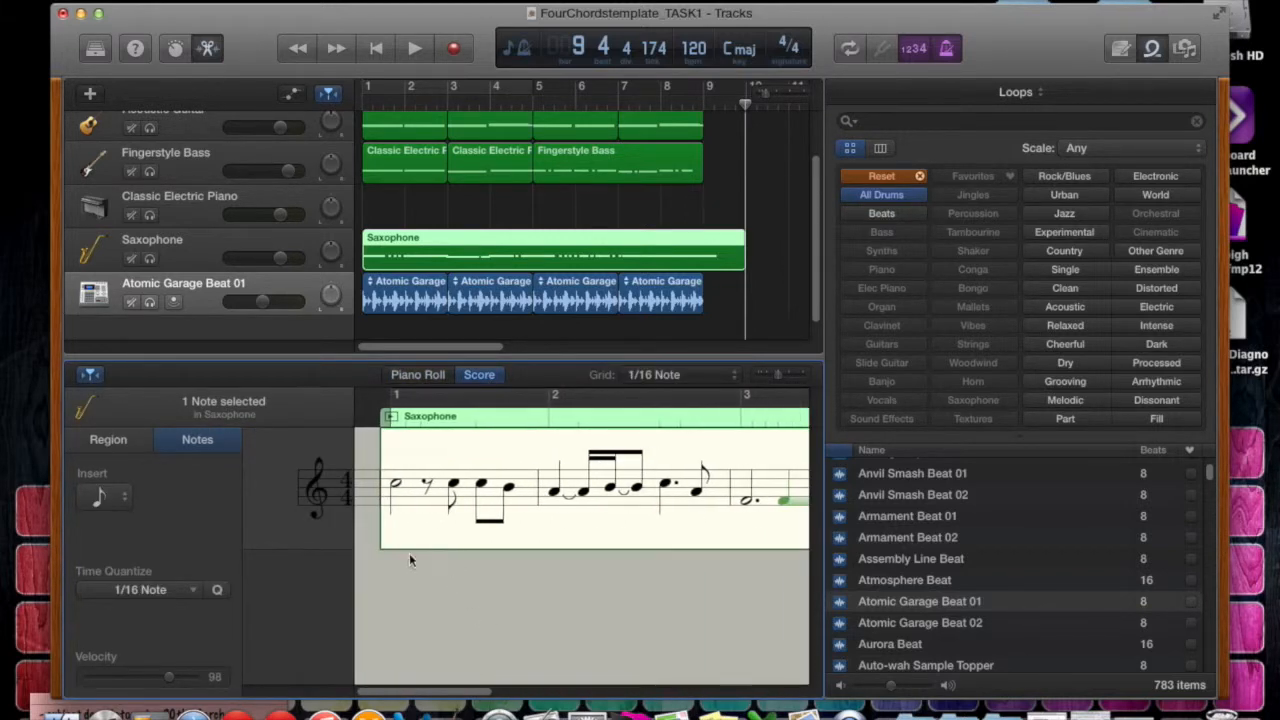
pyautogui.click(398, 487)
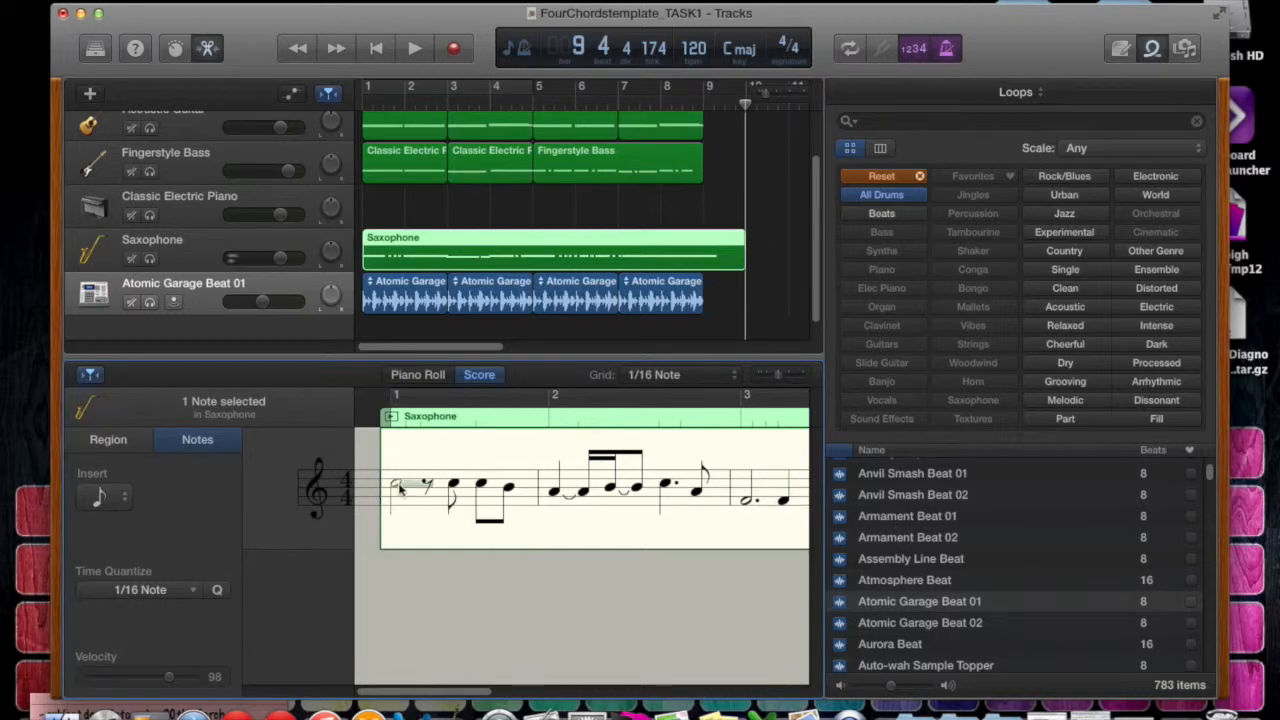
pyautogui.moveTo(398, 487); pyautogui.dragTo(395, 455)
# Move the first Saxophone note back down to C4 in the Piano Roll and shorten its end slightly.
pyautogui.click(410, 374)
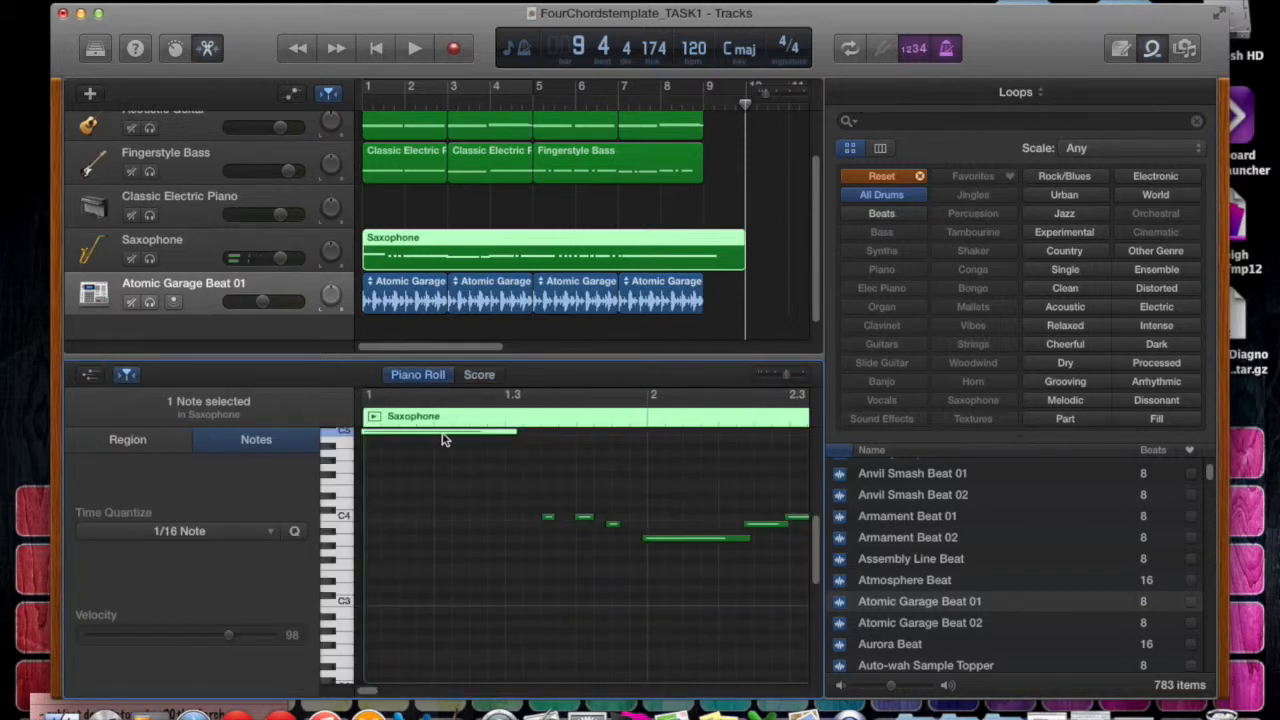
pyautogui.moveTo(443, 437); pyautogui.dragTo(394, 520)
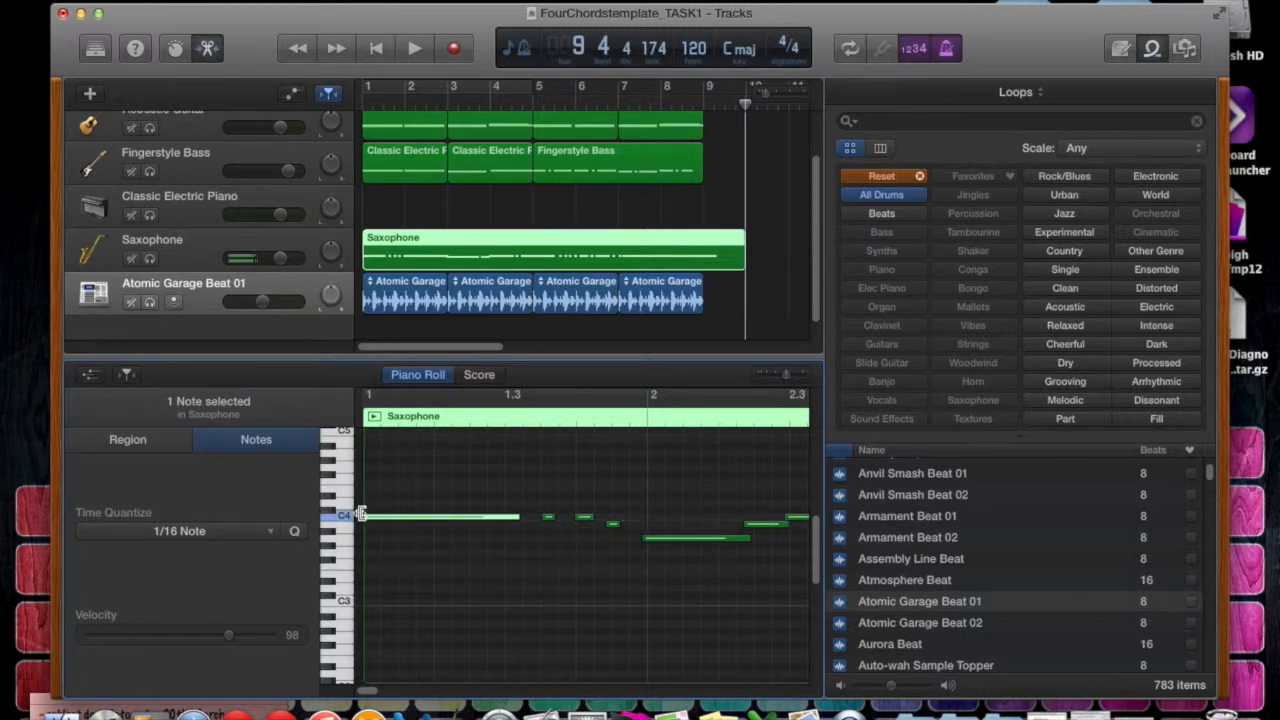
pyautogui.moveTo(517, 517)
pyautogui.mouseDown()
pyautogui.moveTo(406, 517)
pyautogui.moveTo(512, 524)
pyautogui.mouseUp()
# Duplicate the first short C4 note after beat 1.3 into the gap before the next short note.
pyautogui.click(549, 520)
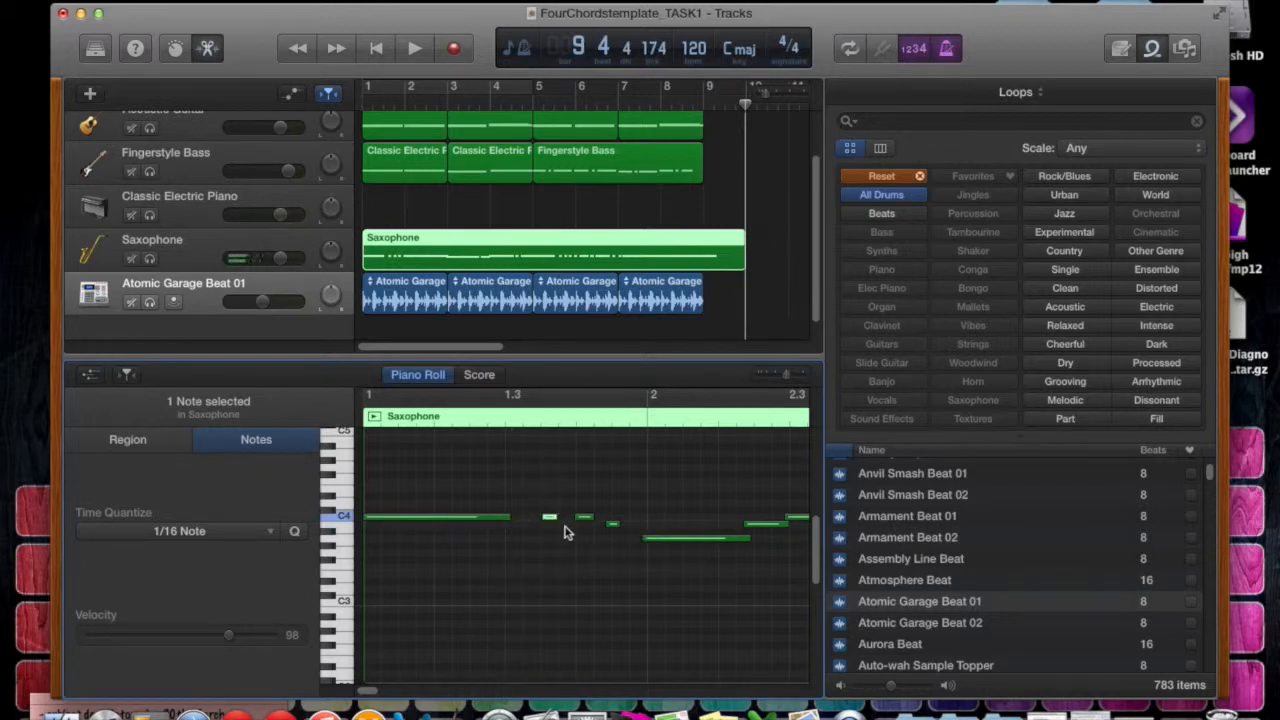
pyautogui.click(558, 430)
pyautogui.press('space')
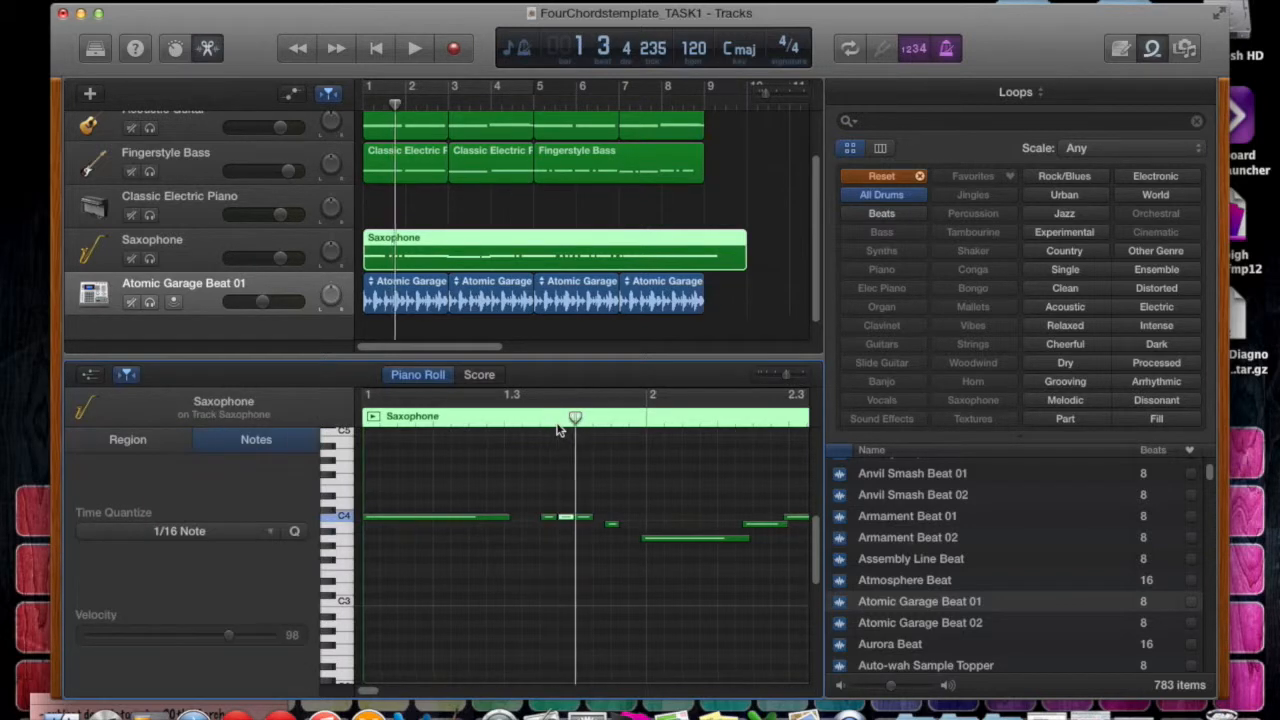
pyautogui.moveTo(566, 521)
pyautogui.mouseDown()
pyautogui.moveTo(560, 481)
pyautogui.moveTo(565, 590)
pyautogui.moveTo(565, 495)
pyautogui.moveTo(565, 519)
pyautogui.mouseUp()
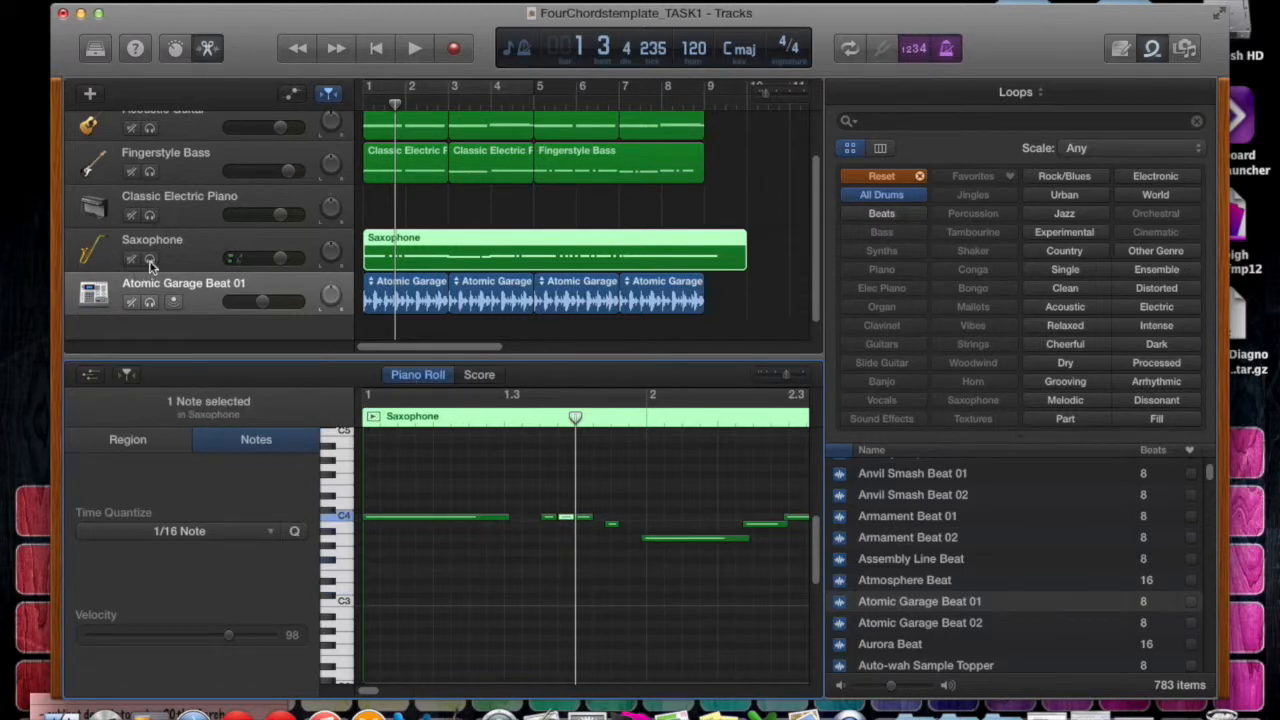
# Solo the Saxophone track and play it from bar 1 into bar 2 to hear the edited notes.
pyautogui.click(150, 260)
pyautogui.click(376, 50)
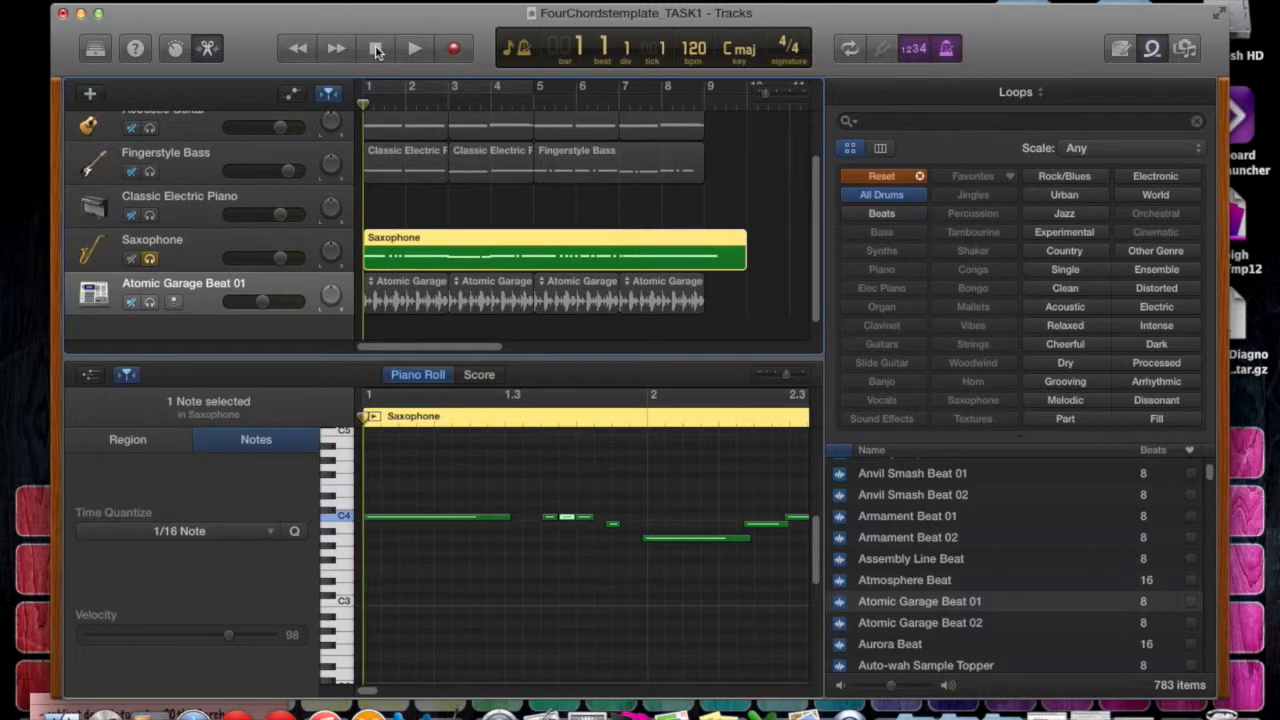
pyautogui.press('space')
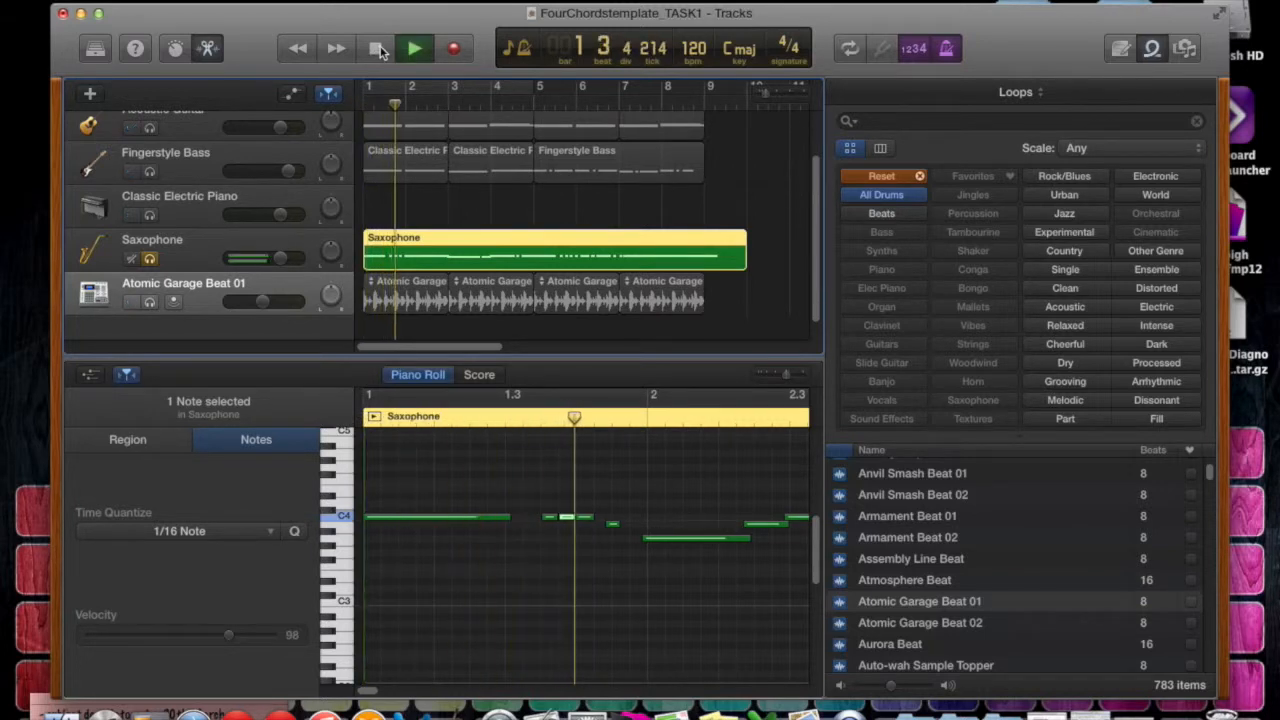
pyautogui.press('space')
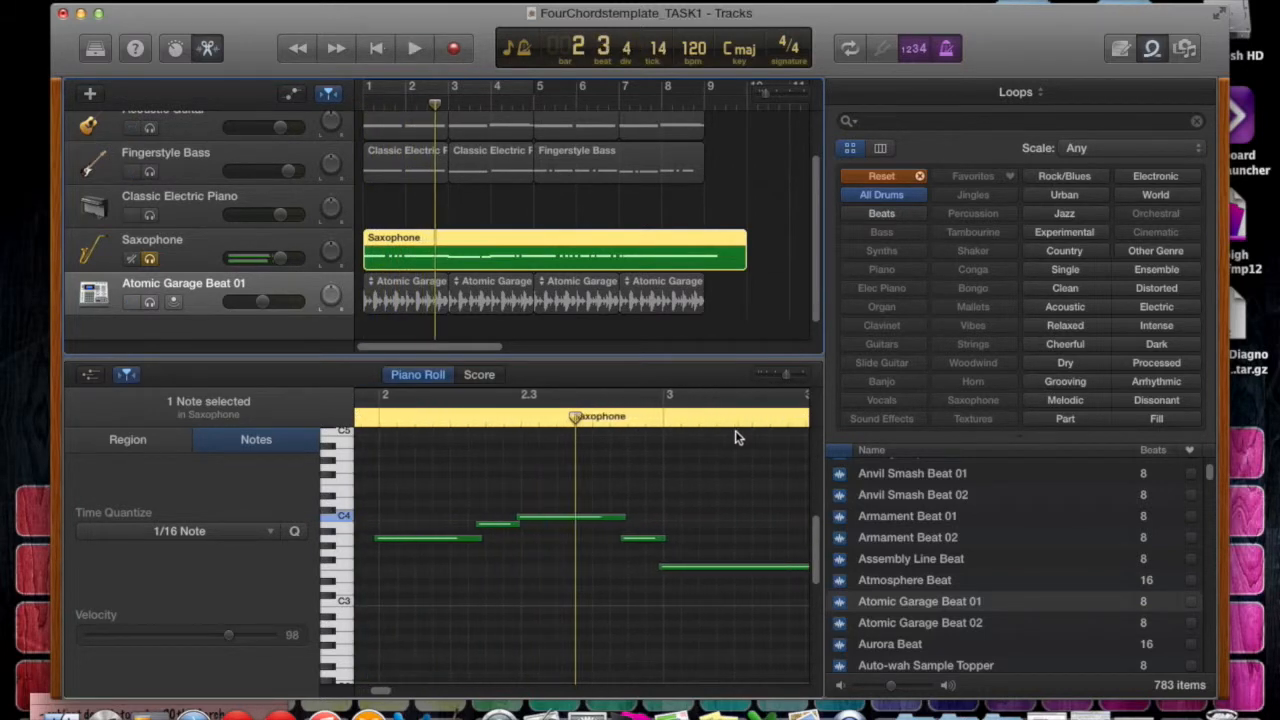
# Zoom in on the start of the Saxophone region and set the first note's velocity to 99.
pyautogui.hscroll(-5, 535, 495)
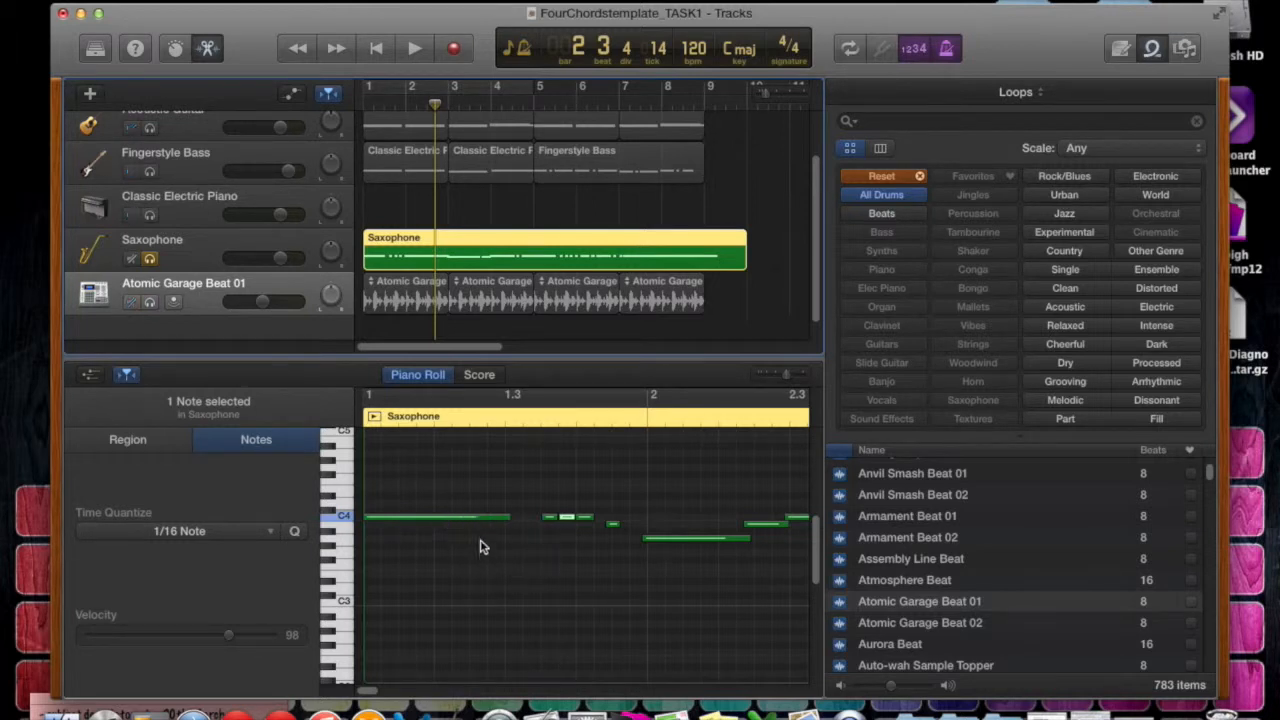
pyautogui.moveTo(786, 378); pyautogui.dragTo(795, 374)
pyautogui.moveTo(572, 523)
pyautogui.mouseDown()
pyautogui.moveTo(509, 524)
pyautogui.moveTo(571, 523)
pyautogui.mouseUp()
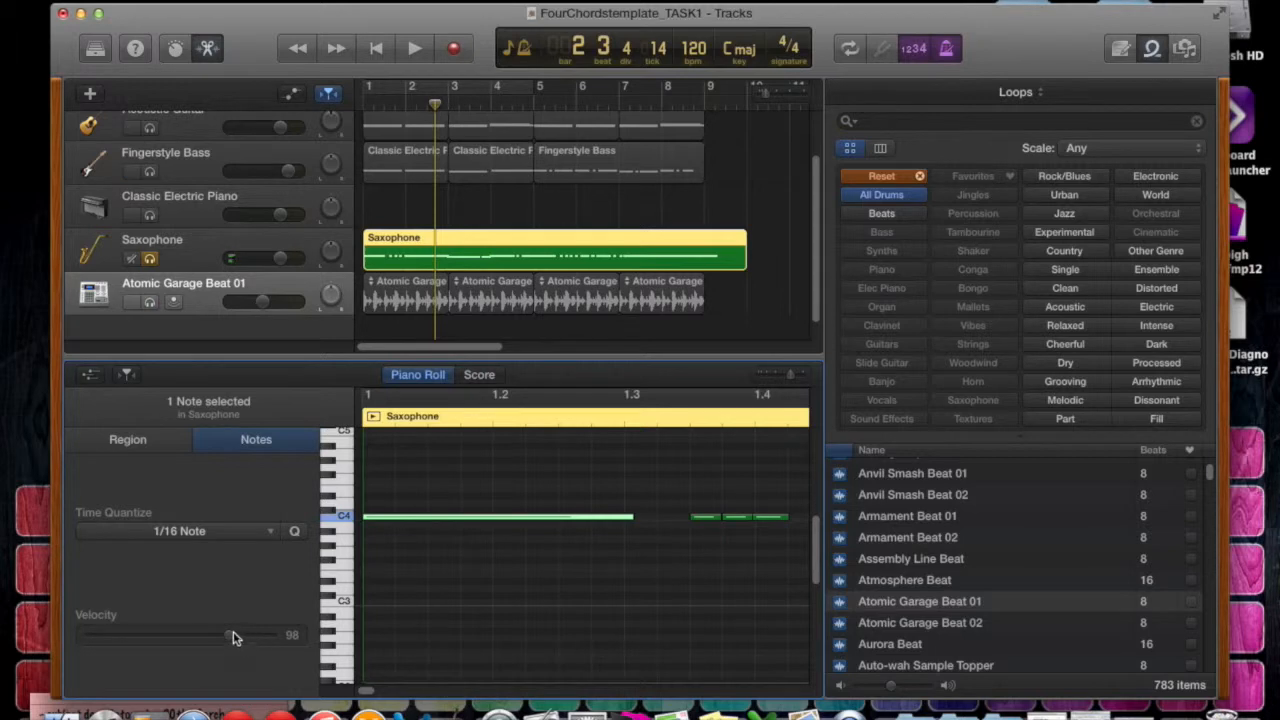
pyautogui.moveTo(216, 637)
pyautogui.mouseDown()
pyautogui.moveTo(98, 640)
pyautogui.moveTo(239, 638)
pyautogui.mouseUp()
pyautogui.moveTo(236, 642)
pyautogui.mouseDown()
pyautogui.moveTo(100, 640)
pyautogui.moveTo(247, 637)
pyautogui.mouseUp()
pyautogui.scroll(1, 461, 567)
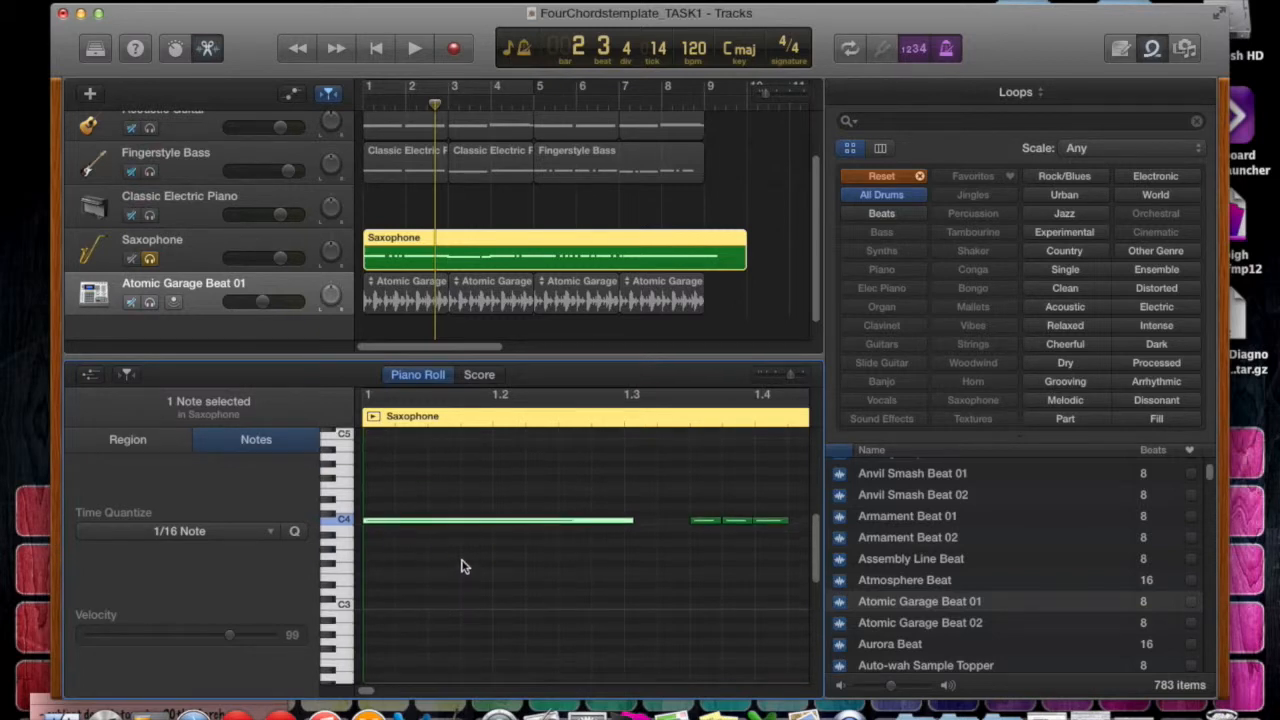
# Review the available Time Quantize values for the selected Saxophone note, then close the list without choosing another.
pyautogui.click(267, 532)
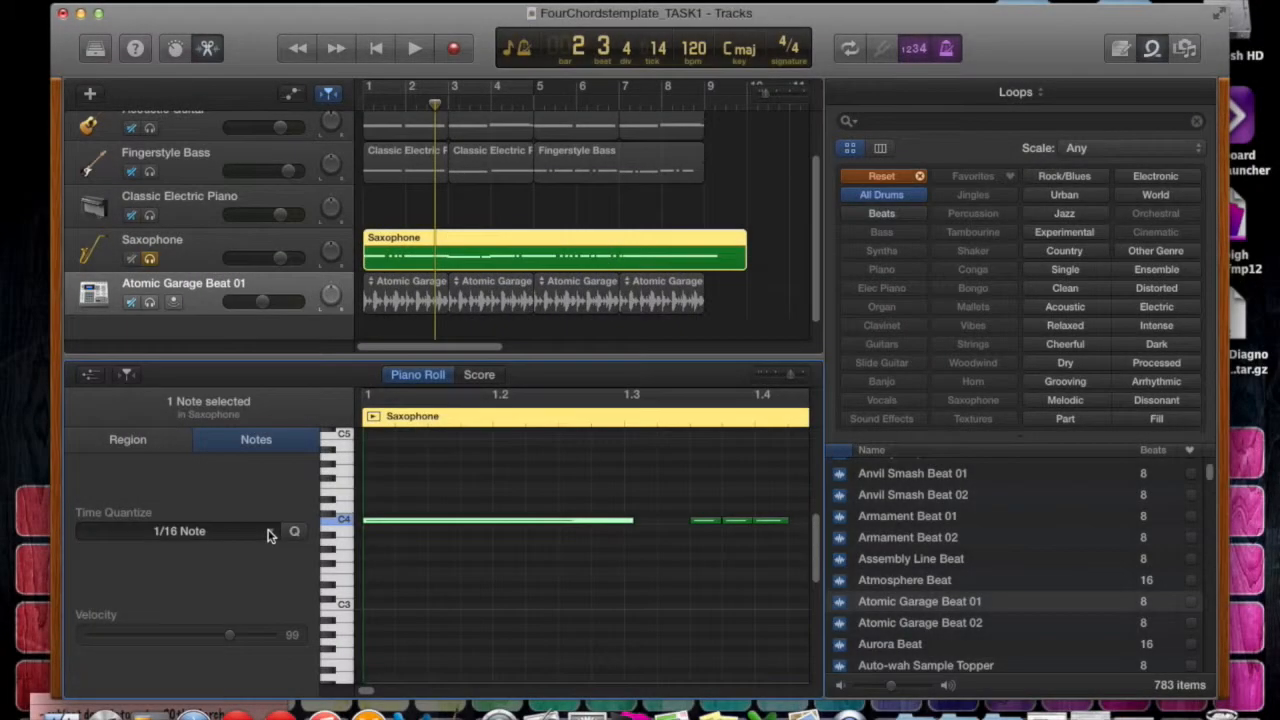
pyautogui.click(266, 532)
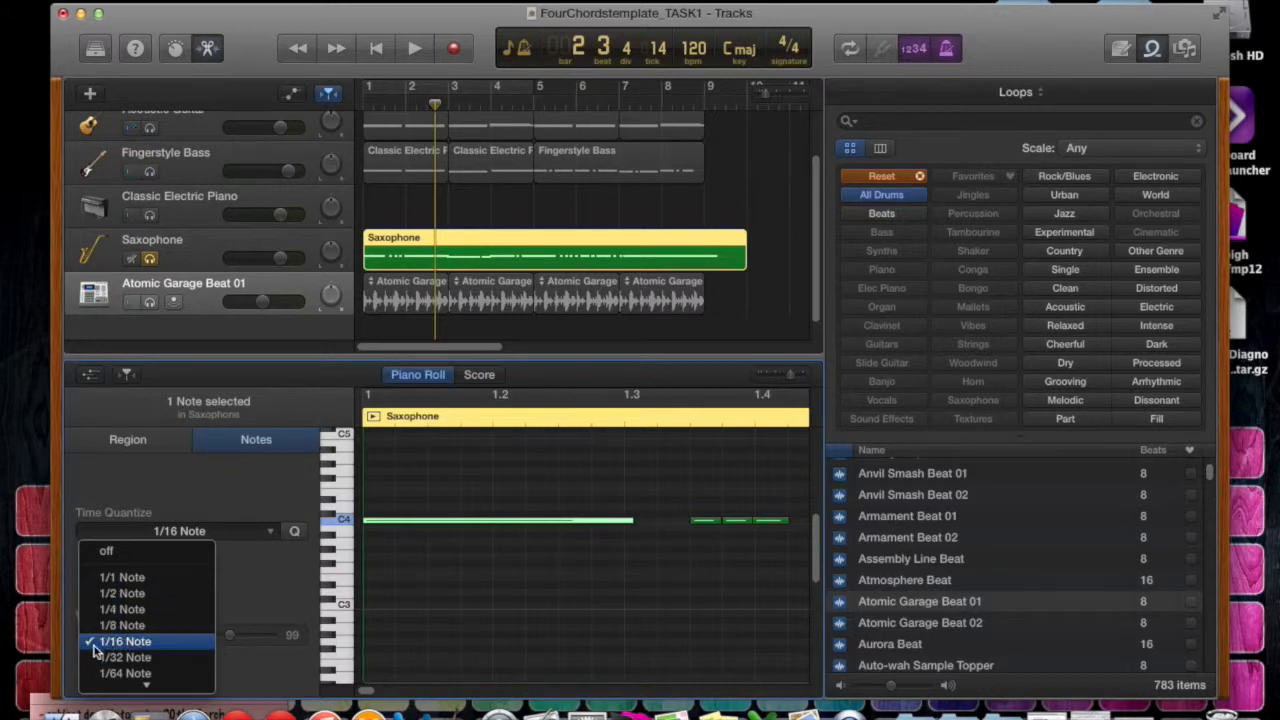
pyautogui.moveTo(152, 688)
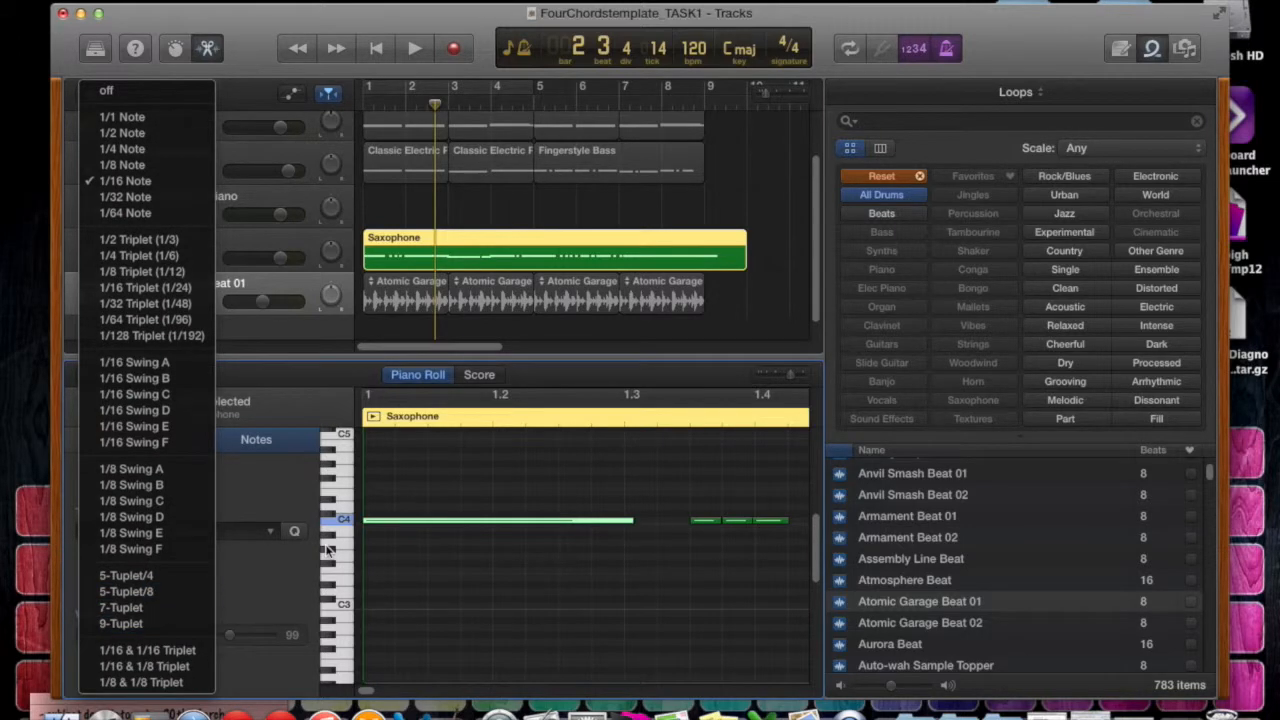
pyautogui.click(268, 500)
# Show the Saxophone region's own settings and set its Time Quantize strength to 98.
pyautogui.click(155, 442)
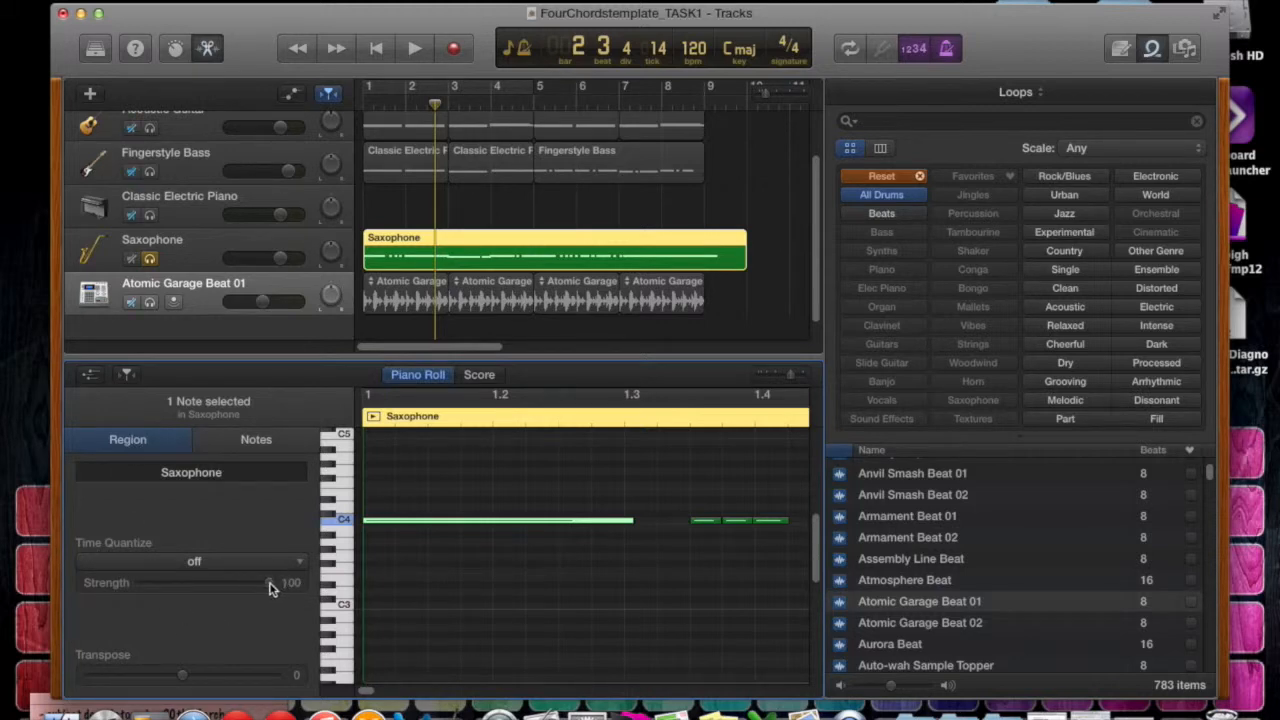
pyautogui.moveTo(270, 582); pyautogui.dragTo(232, 581)
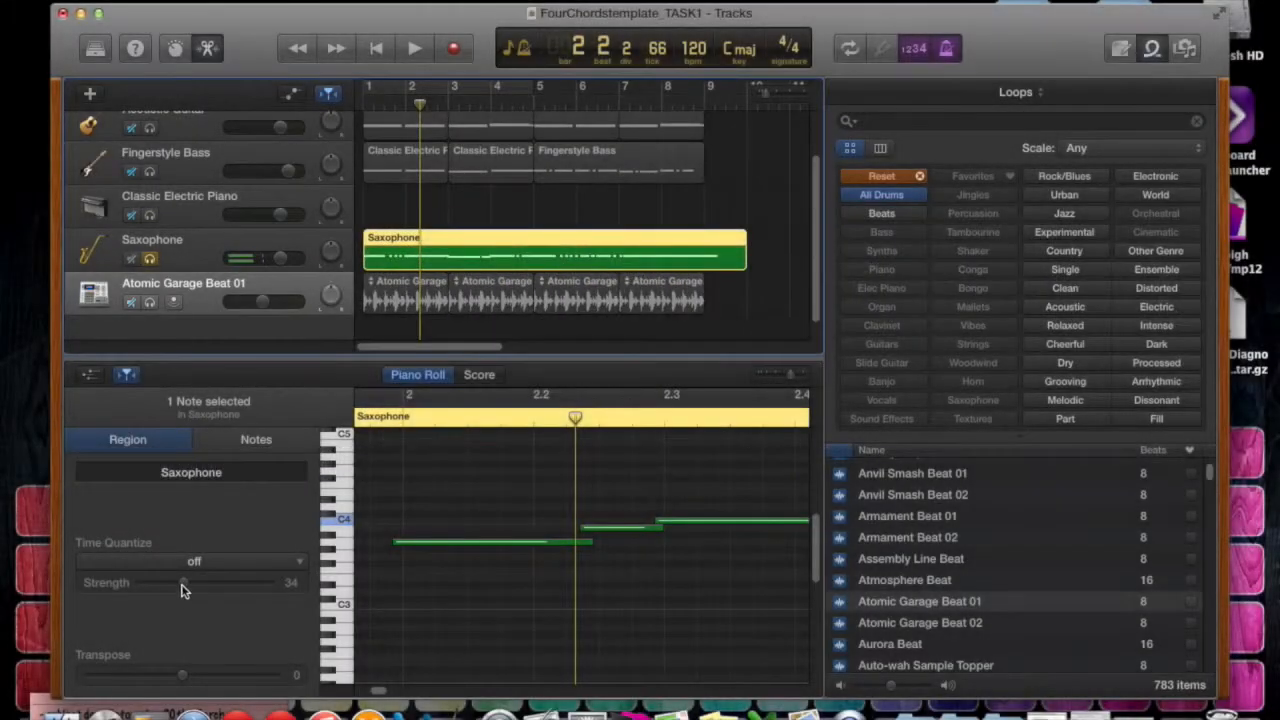
pyautogui.moveTo(183, 583); pyautogui.dragTo(268, 588)
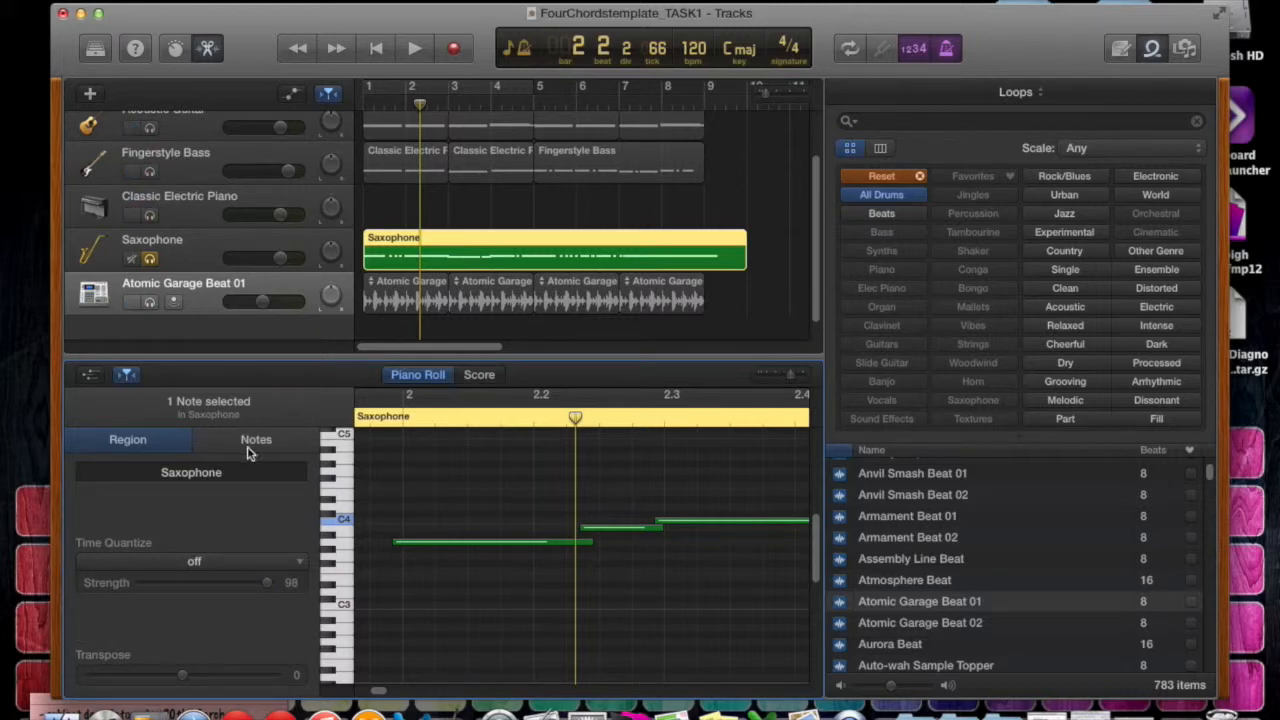
# Show the controller curve area beneath the Saxophone notes and switch its controller to Expression.
pyautogui.click(90, 375)
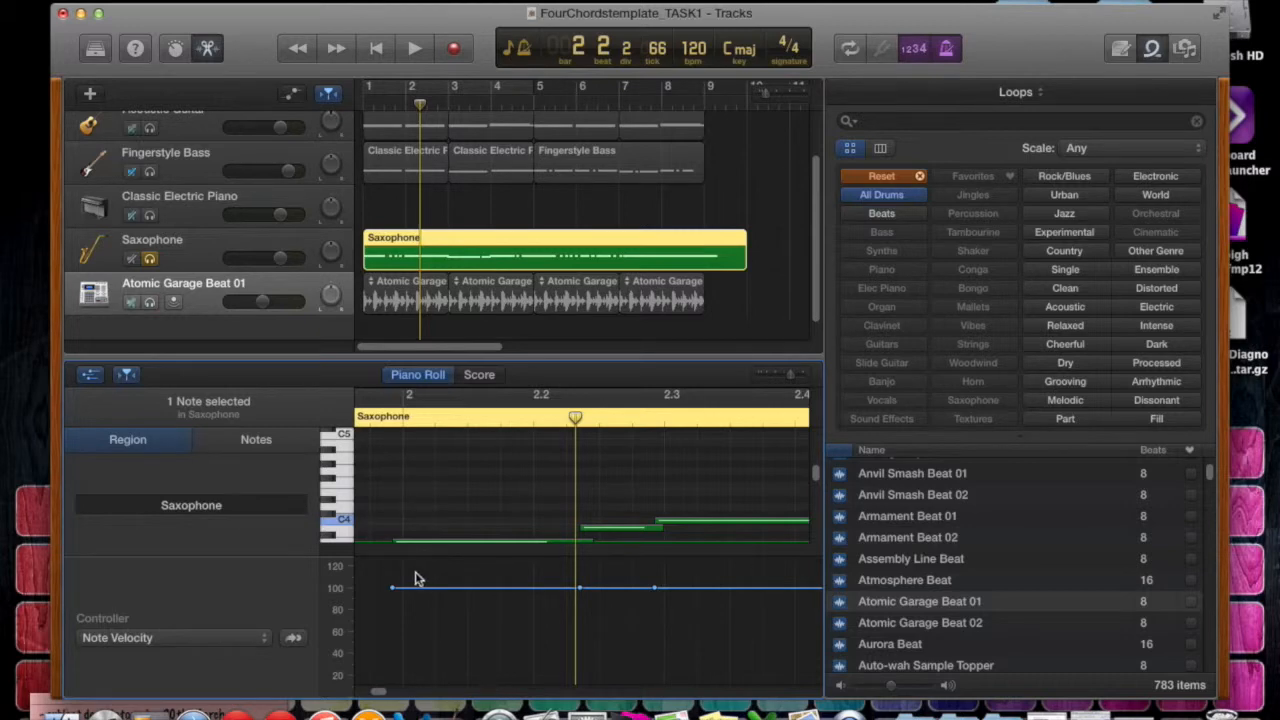
pyautogui.click(259, 643)
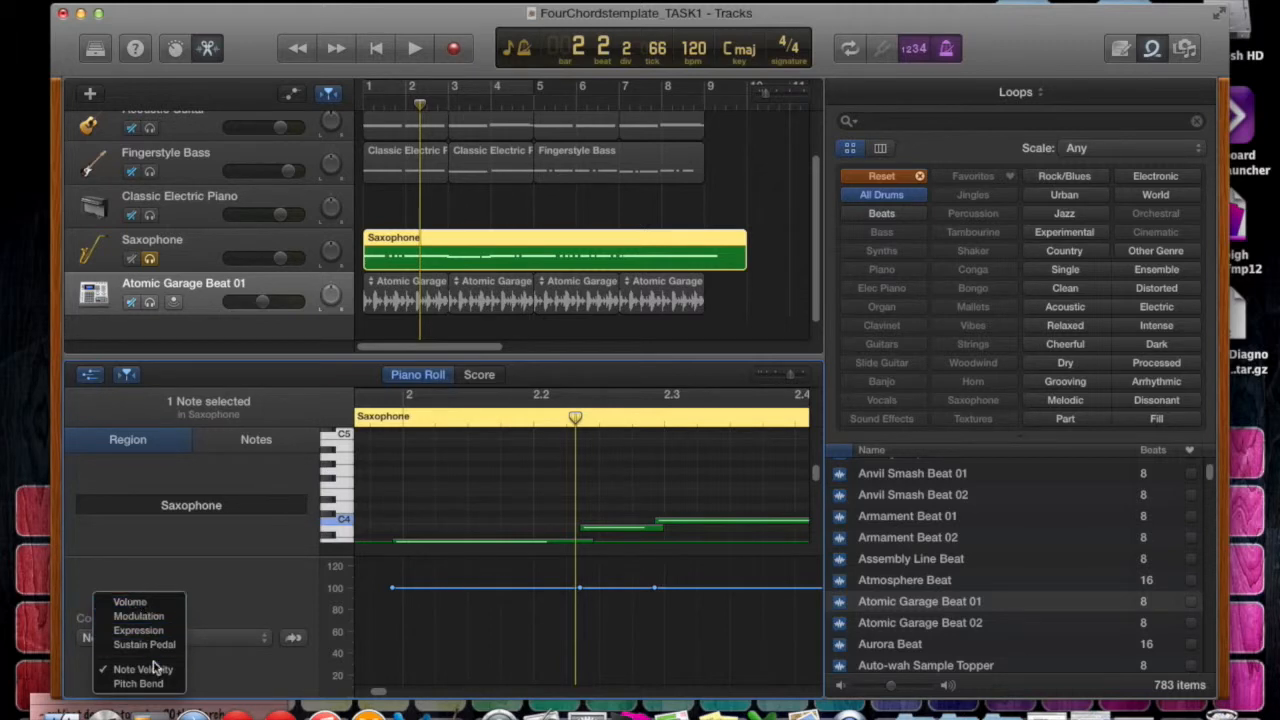
pyautogui.click(276, 580)
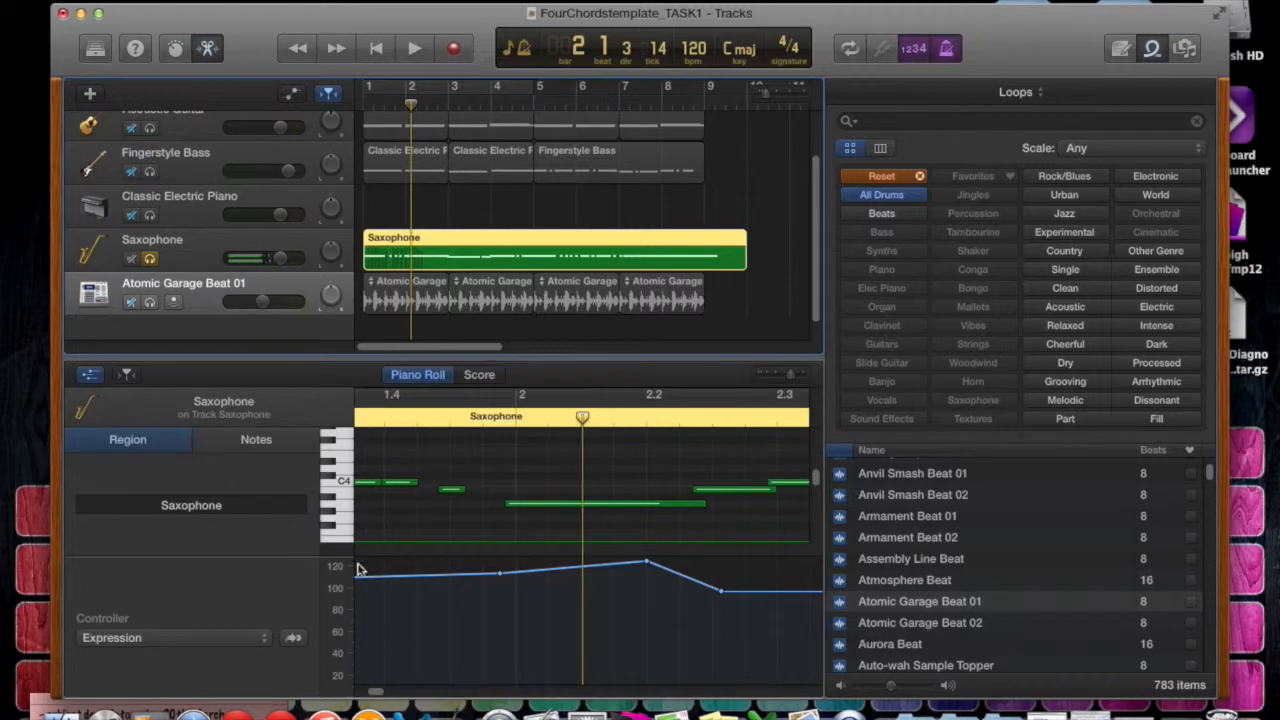
# Switch the Saxophone region's controller curve to Pitch Bend at the start of the region.
pyautogui.click(258, 640)
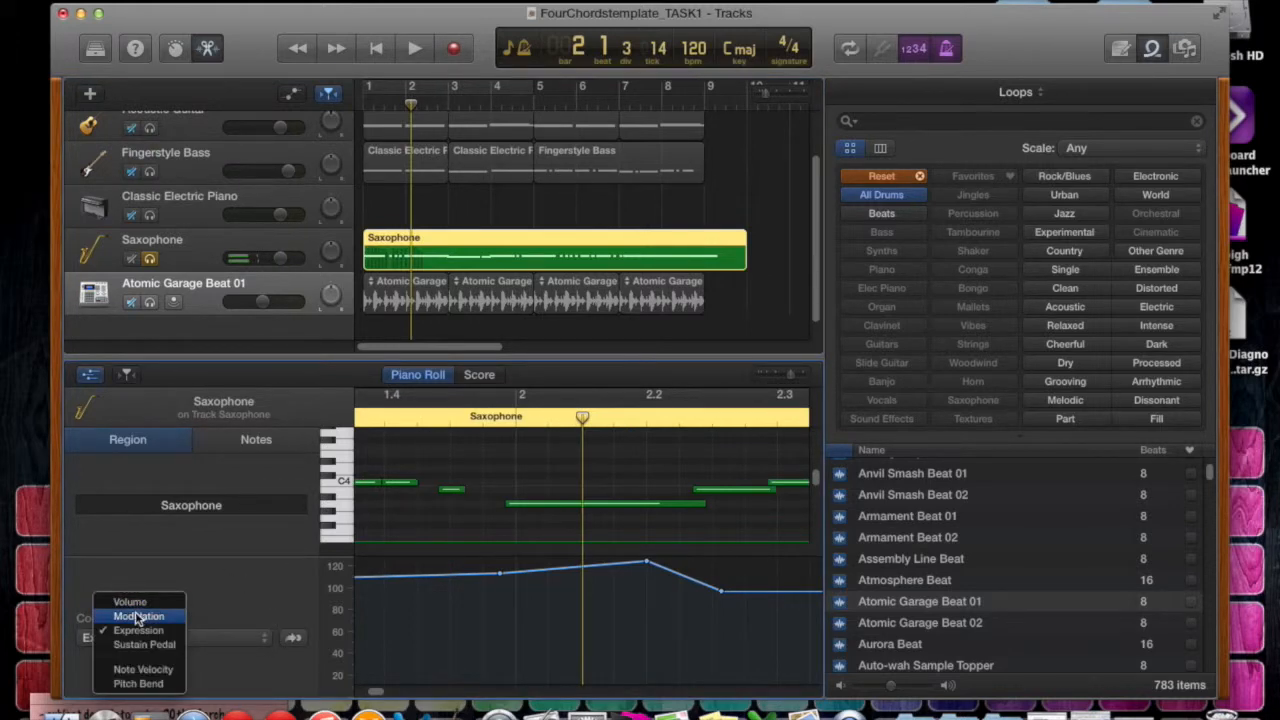
pyautogui.click(138, 684)
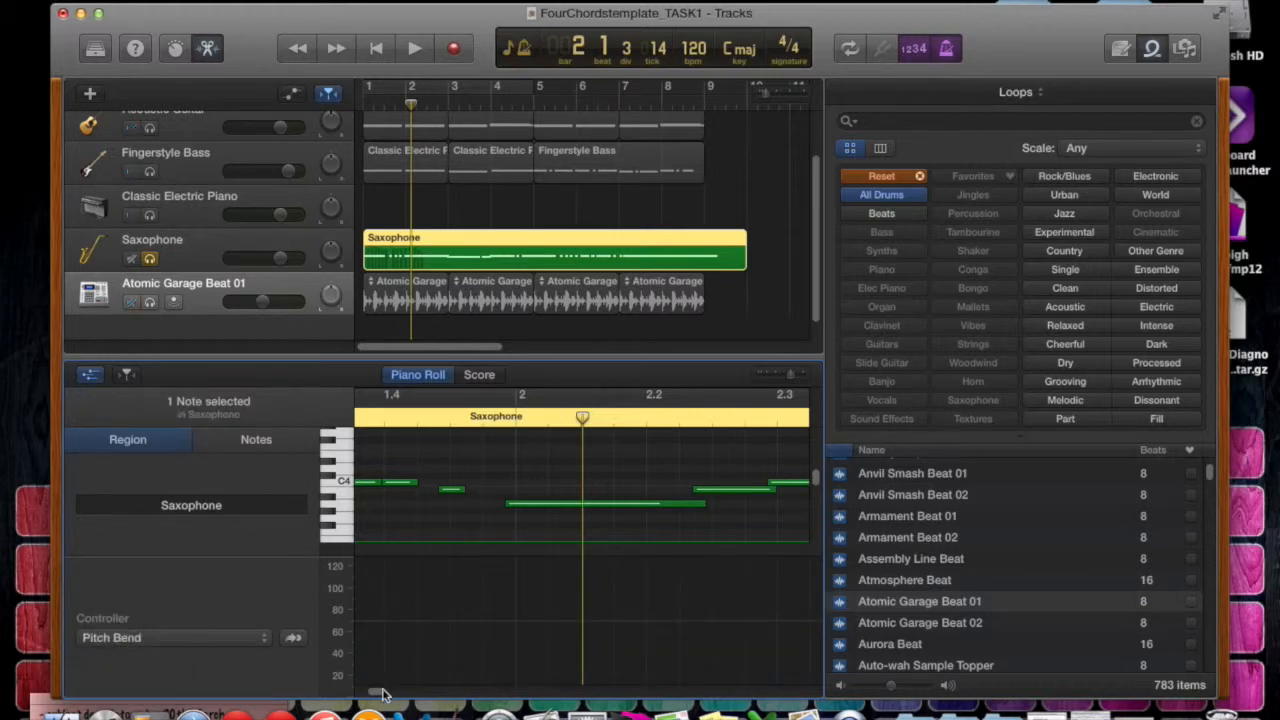
pyautogui.moveTo(382, 692); pyautogui.dragTo(358, 692)
# Draw a Pitch Bend curve at about 105 under the first Saxophone note, with a dip to about 84 near beat 1.2.
pyautogui.click(366, 588)
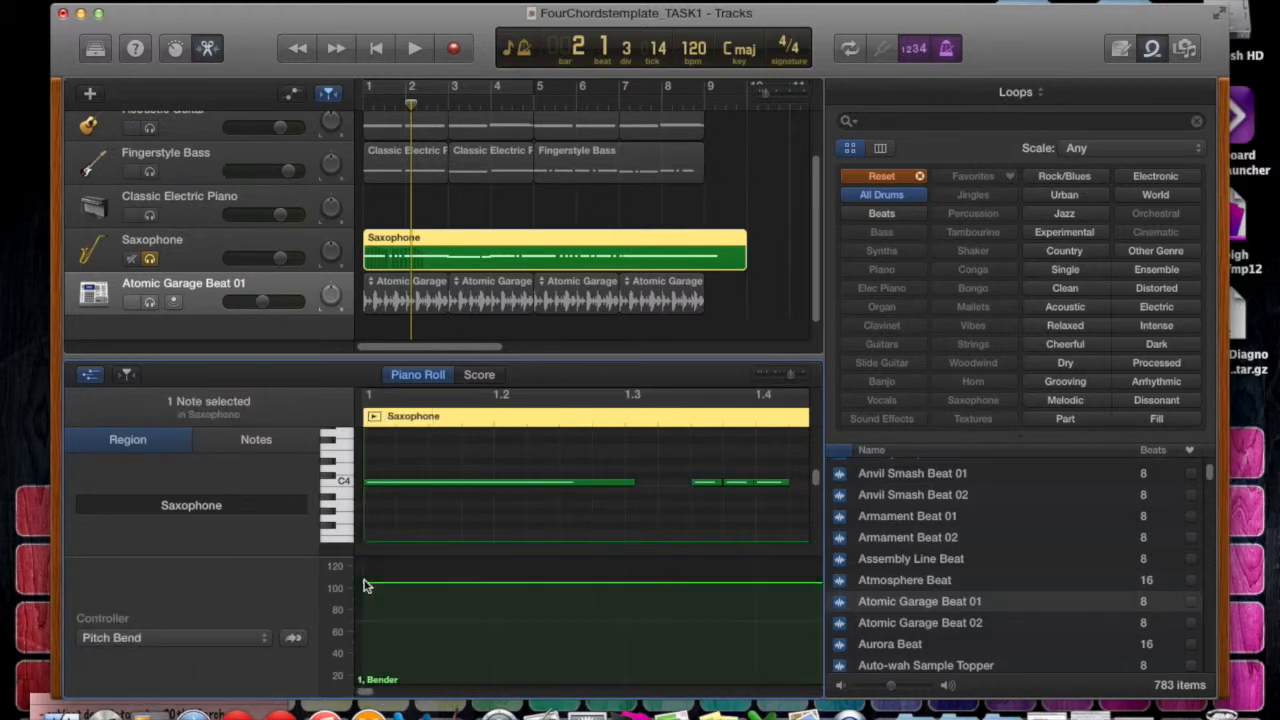
pyautogui.click(412, 583)
pyautogui.click(590, 583)
pyautogui.moveTo(412, 583); pyautogui.dragTo(490, 605)
# Play the project from the beginning to hear the dipped Pitch Bend curve, then stop playback.
pyautogui.click(377, 49)
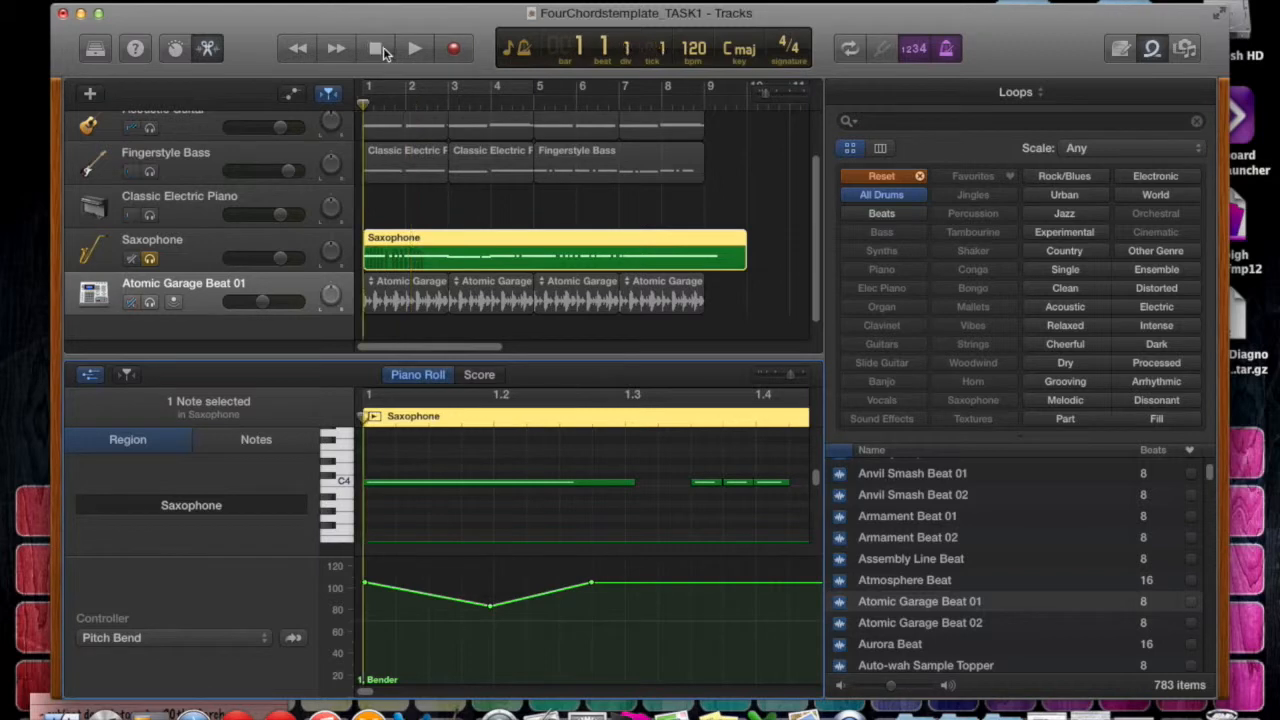
pyautogui.click(414, 48)
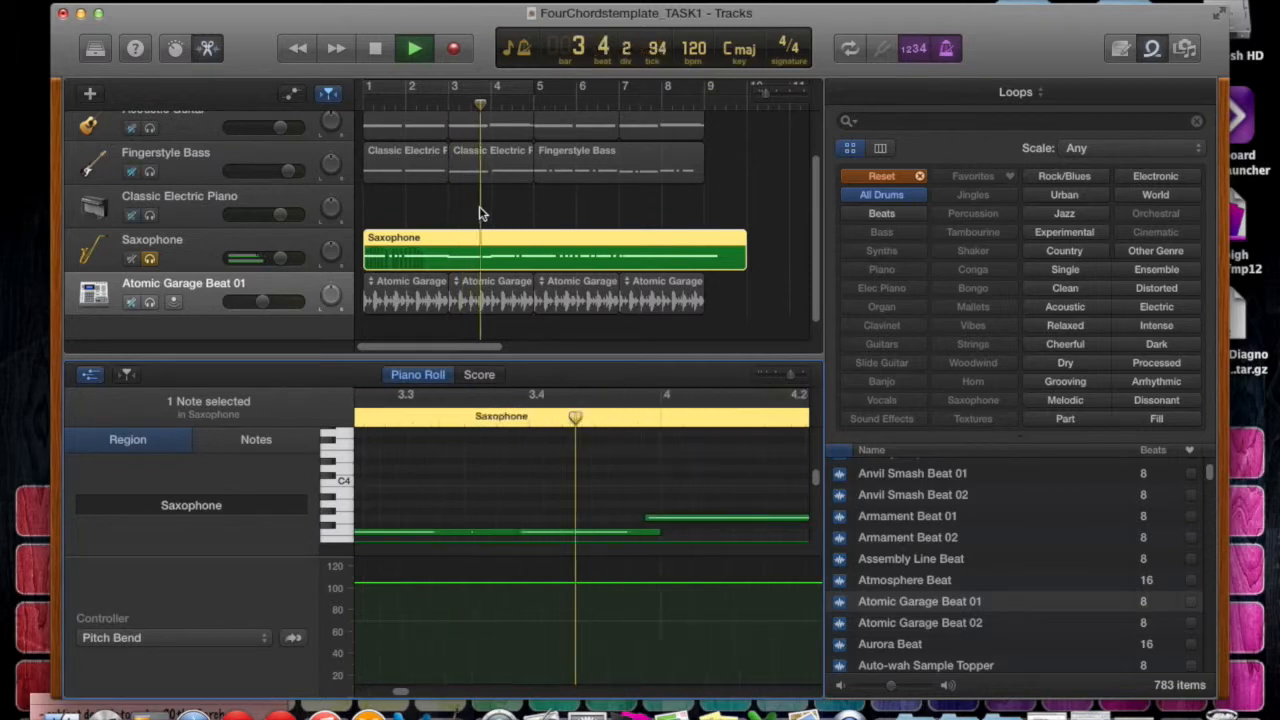
pyautogui.press('space')
# Undo all the Pitch Bend points drawn at the start of the Saxophone region.
pyautogui.hscroll(-15, 474, 394)
pyautogui.press('super+z')
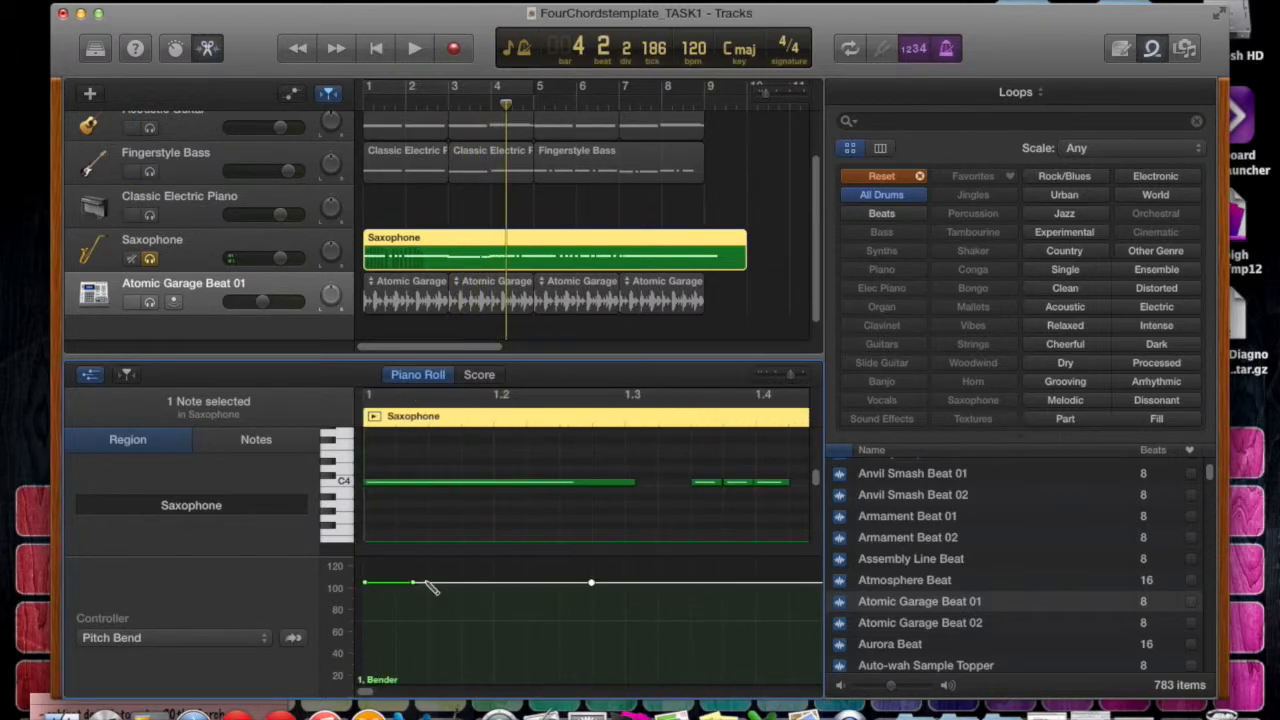
pyautogui.press('super+z')
pyautogui.press('super+z')
pyautogui.press('super+z')
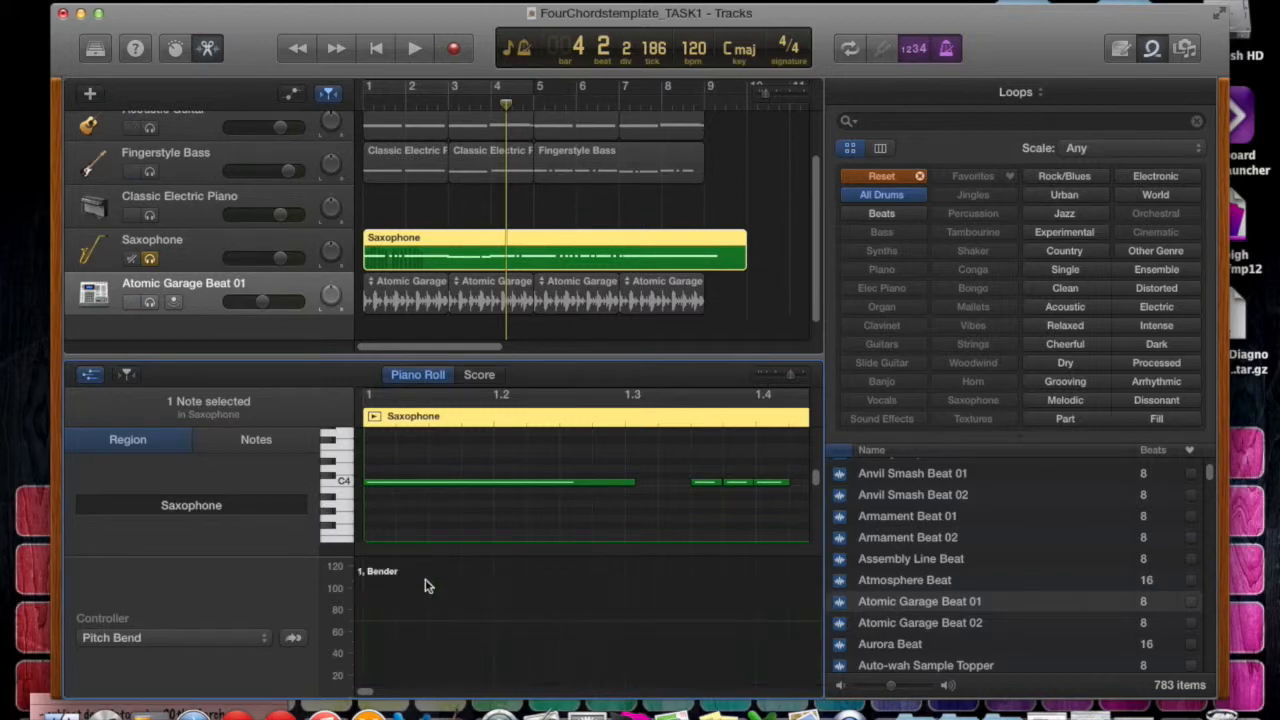
# Redraw the Pitch Bend curve at about 70 under the first Saxophone note, with a shallow dip before beat 1.3.
pyautogui.click(367, 627)
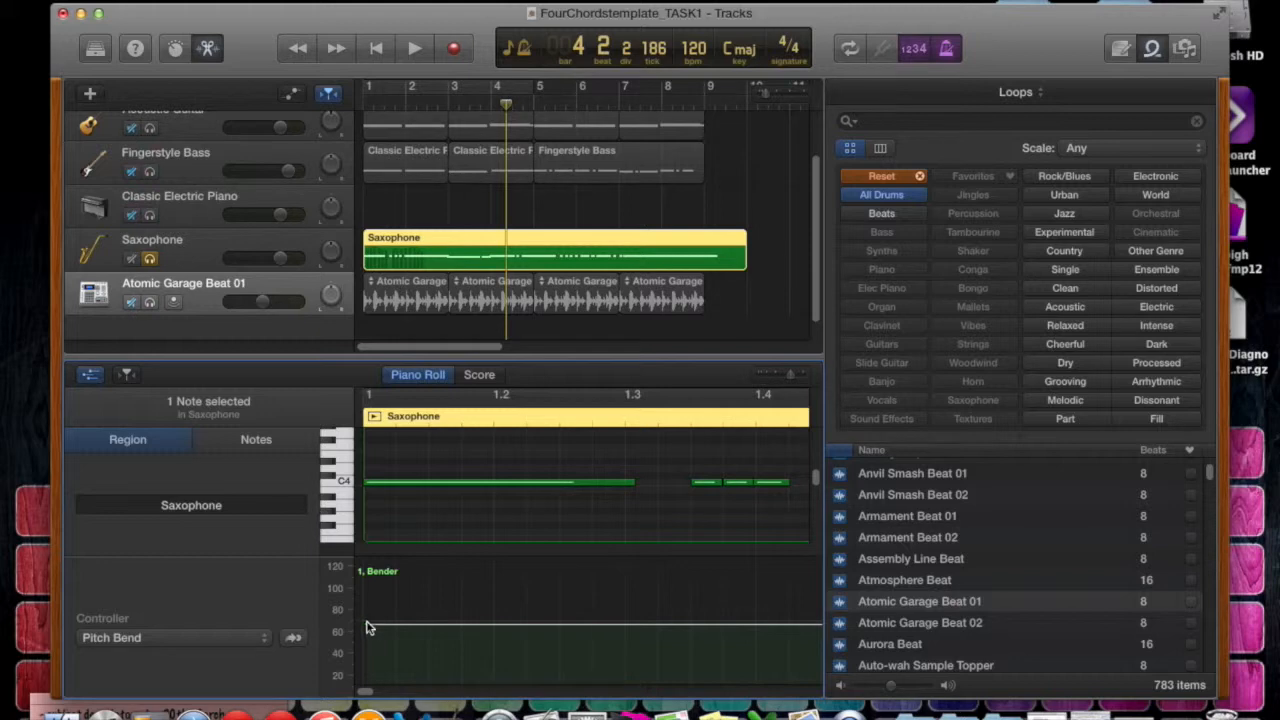
pyautogui.moveTo(367, 624); pyautogui.dragTo(367, 621)
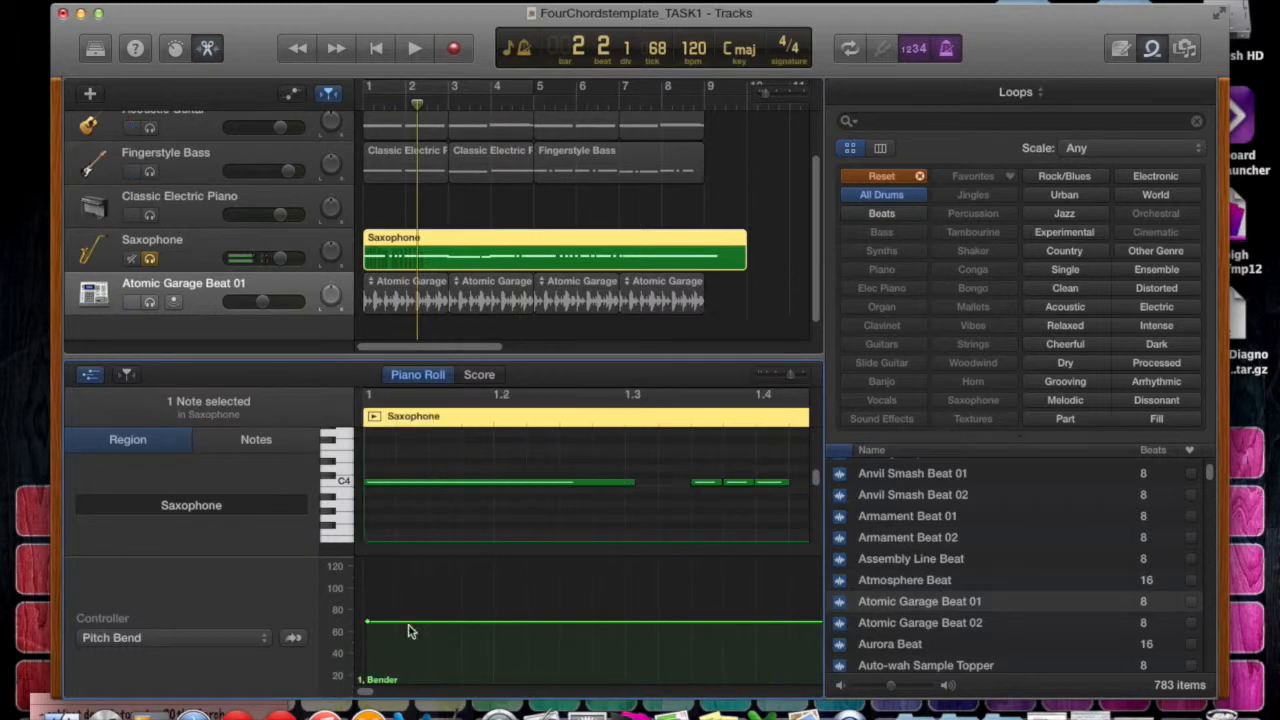
pyautogui.click(409, 622)
pyautogui.click(553, 622)
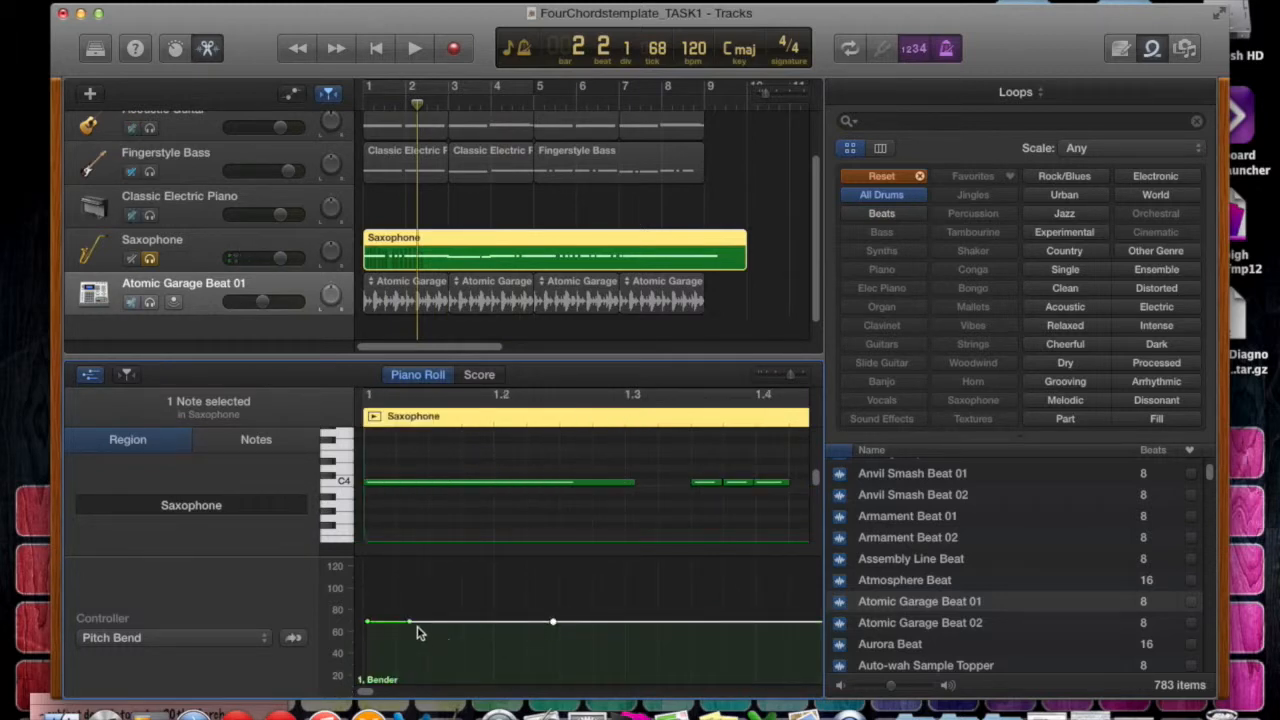
pyautogui.moveTo(443, 616)
pyautogui.mouseDown()
pyautogui.moveTo(455, 642)
pyautogui.moveTo(450, 632)
pyautogui.mouseUp()
# Play the Saxophone part from bar 1 to hear the redrawn Pitch Bend, then stop playback.
pyautogui.moveTo(417, 107); pyautogui.dragTo(325, 110)
pyautogui.press('space')
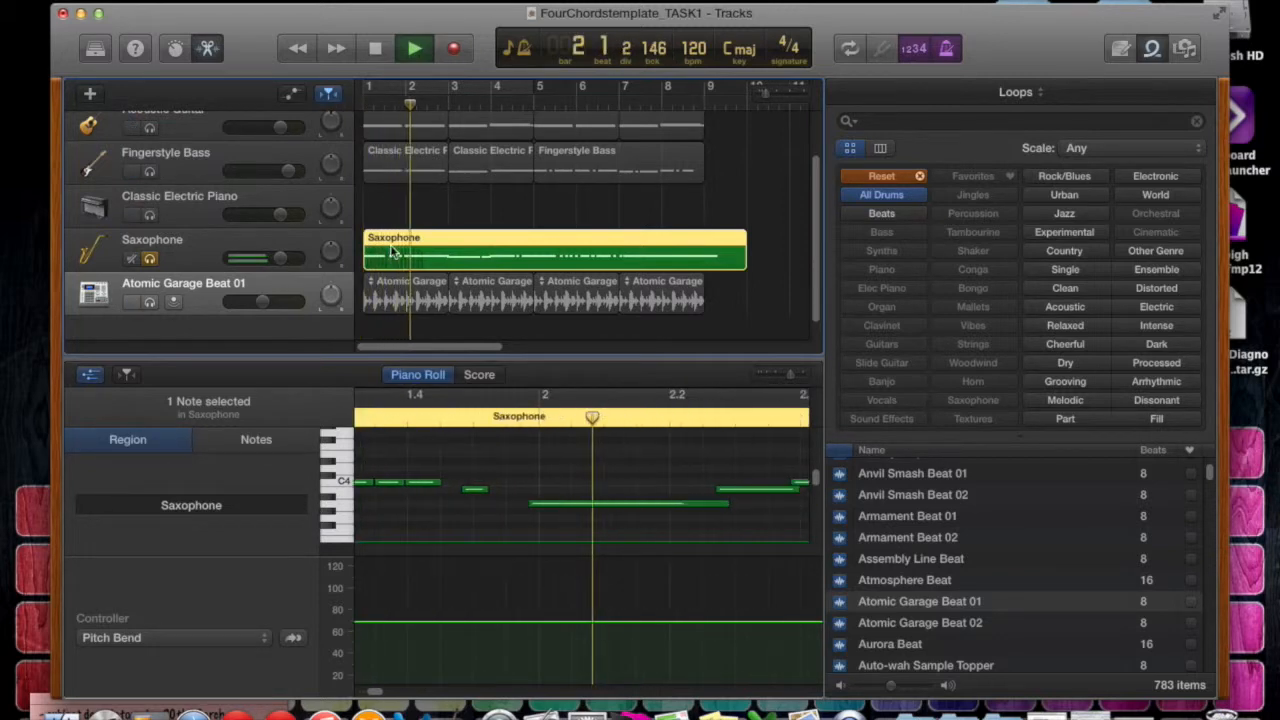
pyautogui.press('space')
# Switch the Saxophone region's controller curve to Modulation at the start of the region.
pyautogui.click(259, 637)
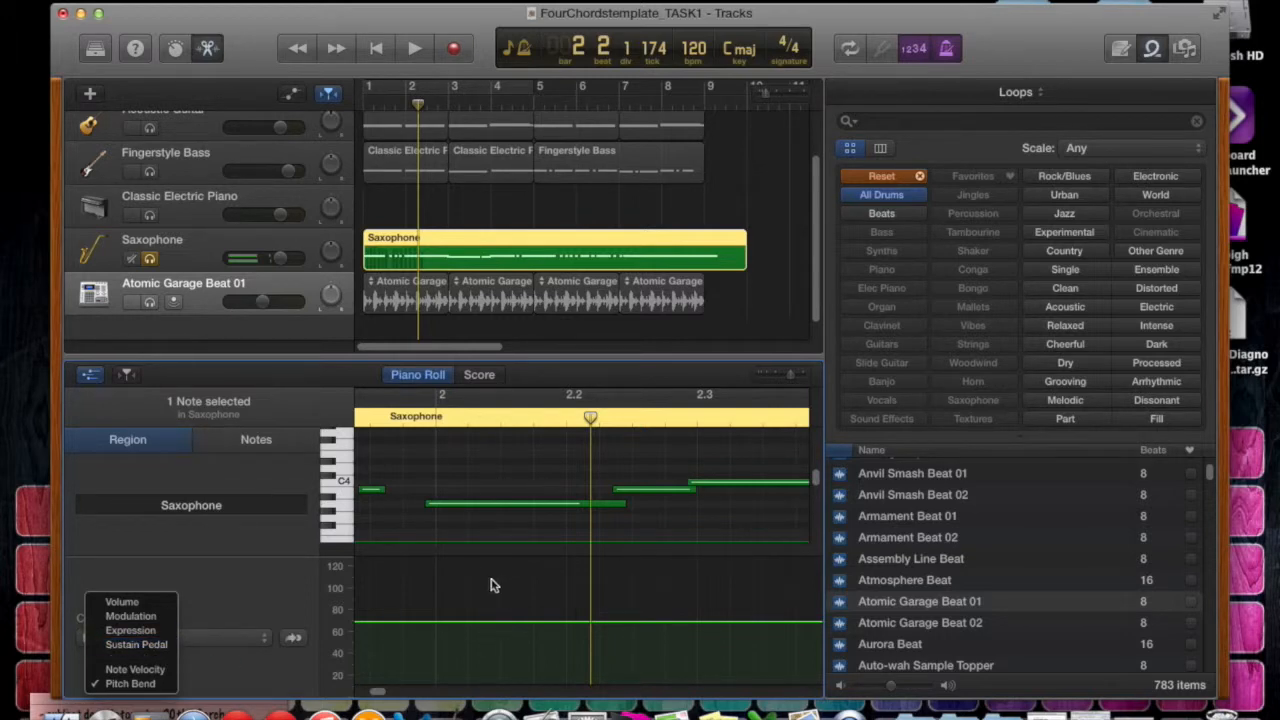
pyautogui.click(130, 616)
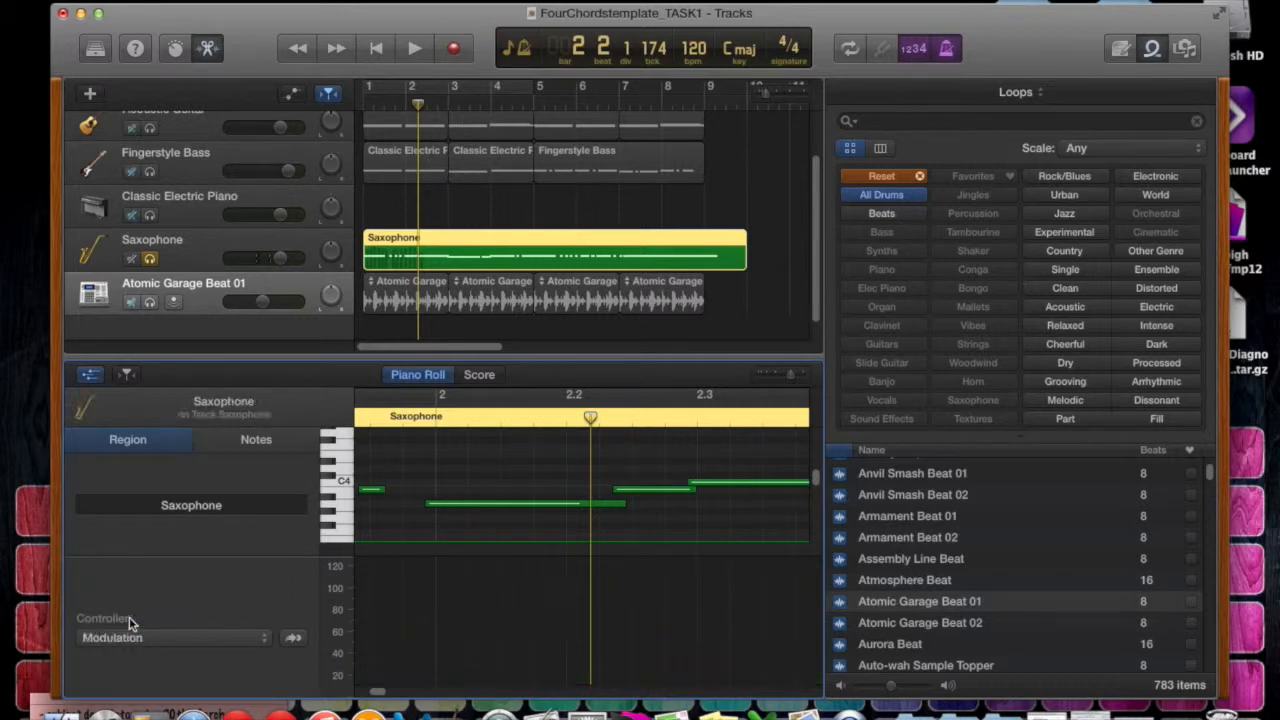
pyautogui.hscroll(-10, 390, 628)
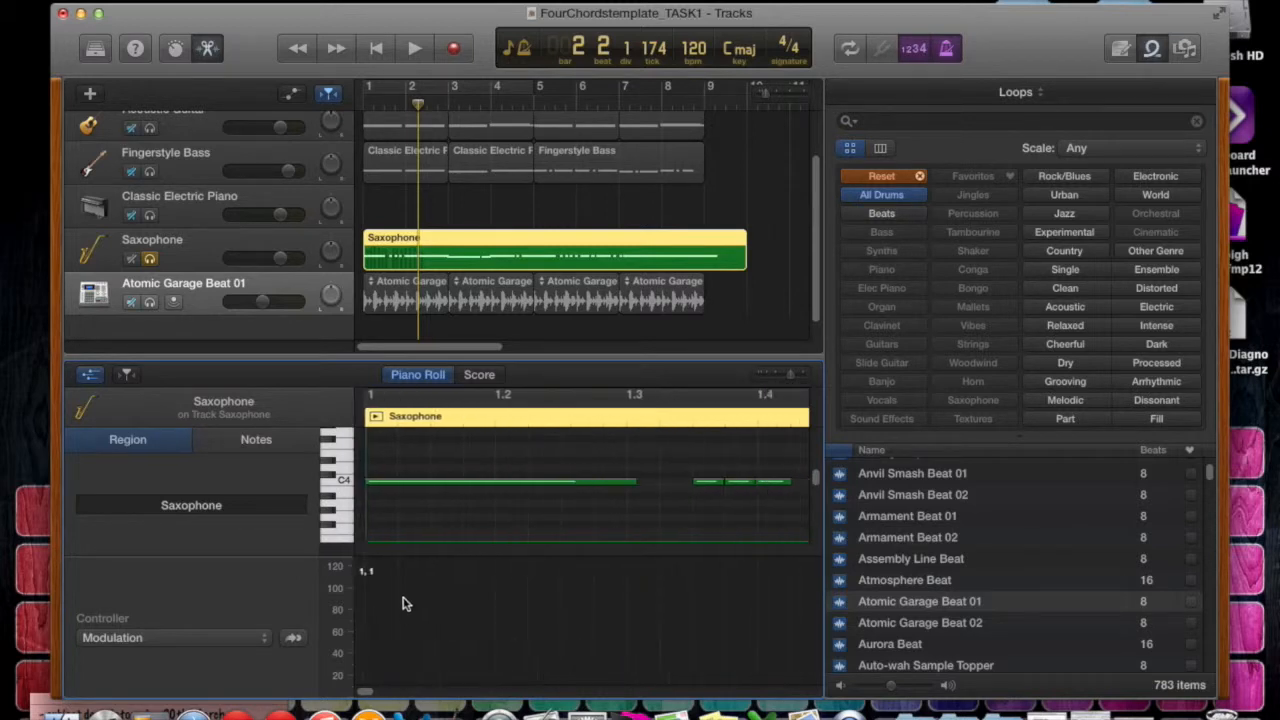
# Draw a Modulation curve at about 96 under the first Saxophone note, with a dip to about 58 before beat 1.2.
pyautogui.click(366, 593)
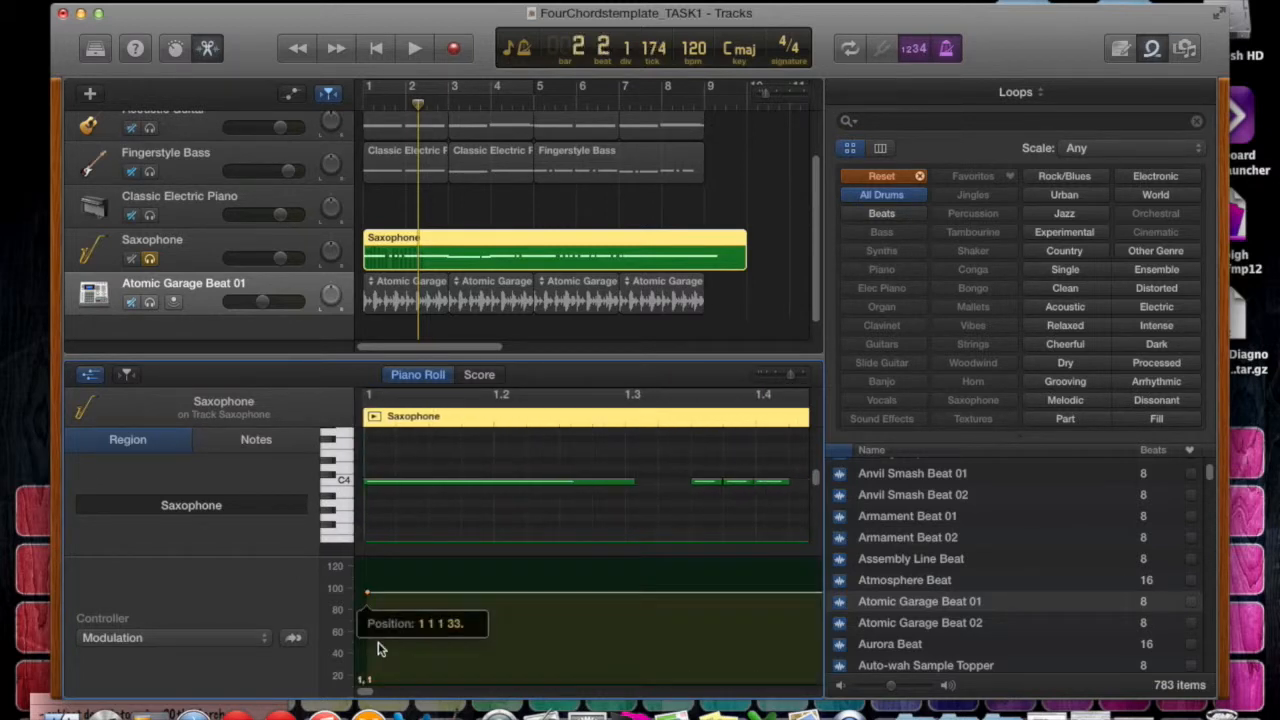
pyautogui.click(453, 593)
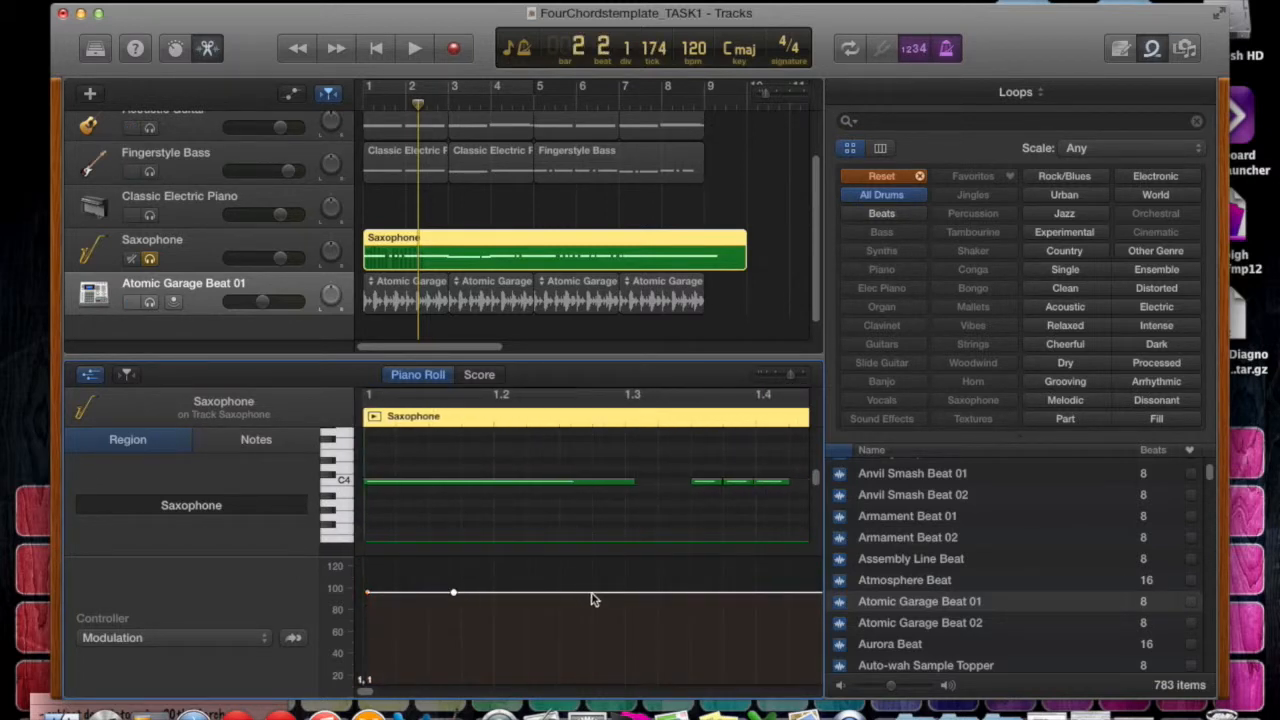
pyautogui.click(471, 599)
pyautogui.click(547, 594)
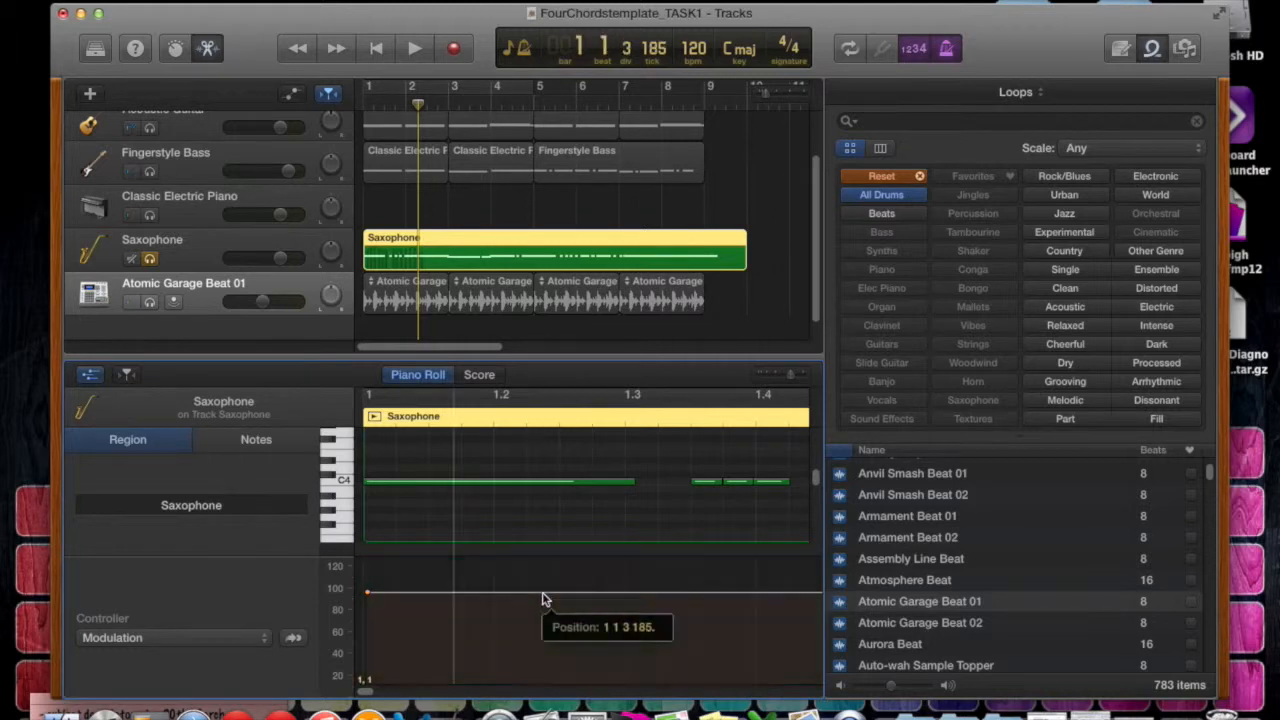
pyautogui.moveTo(454, 594); pyautogui.dragTo(453, 634)
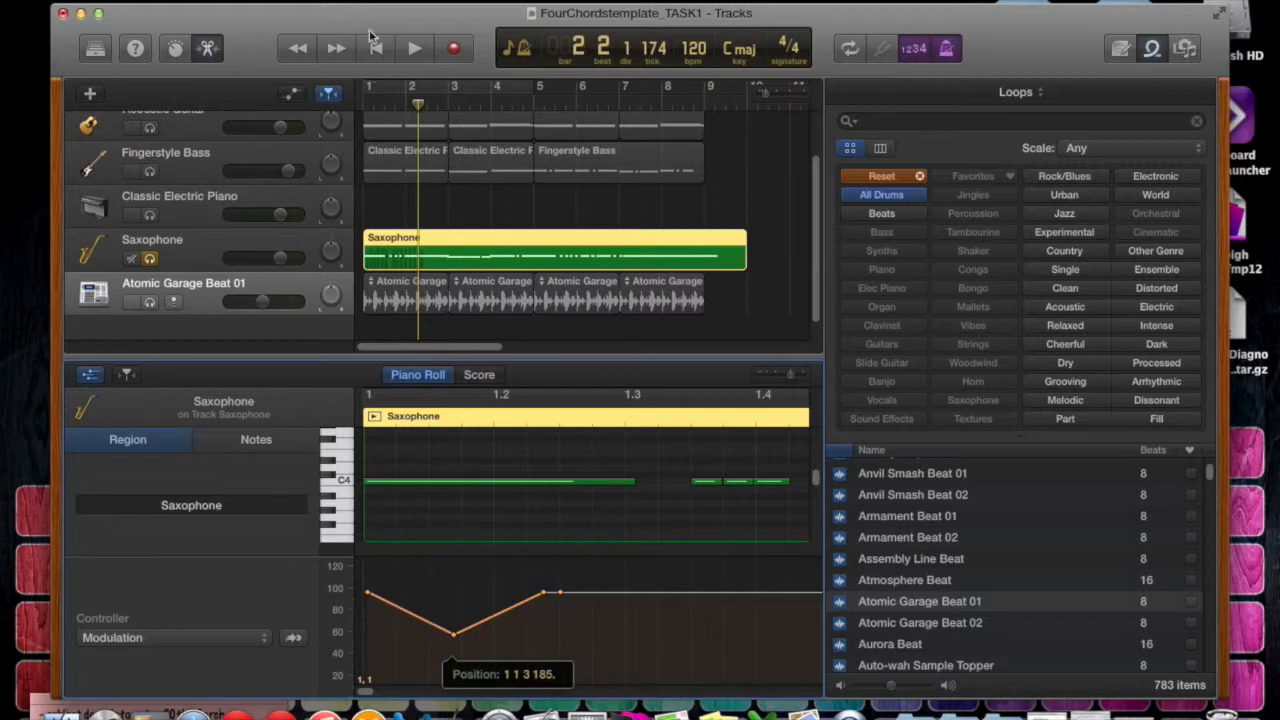
# Play the Saxophone part from the beginning to hear the Modulation curve, then stop playback.
pyautogui.click(376, 48)
pyautogui.press('space')
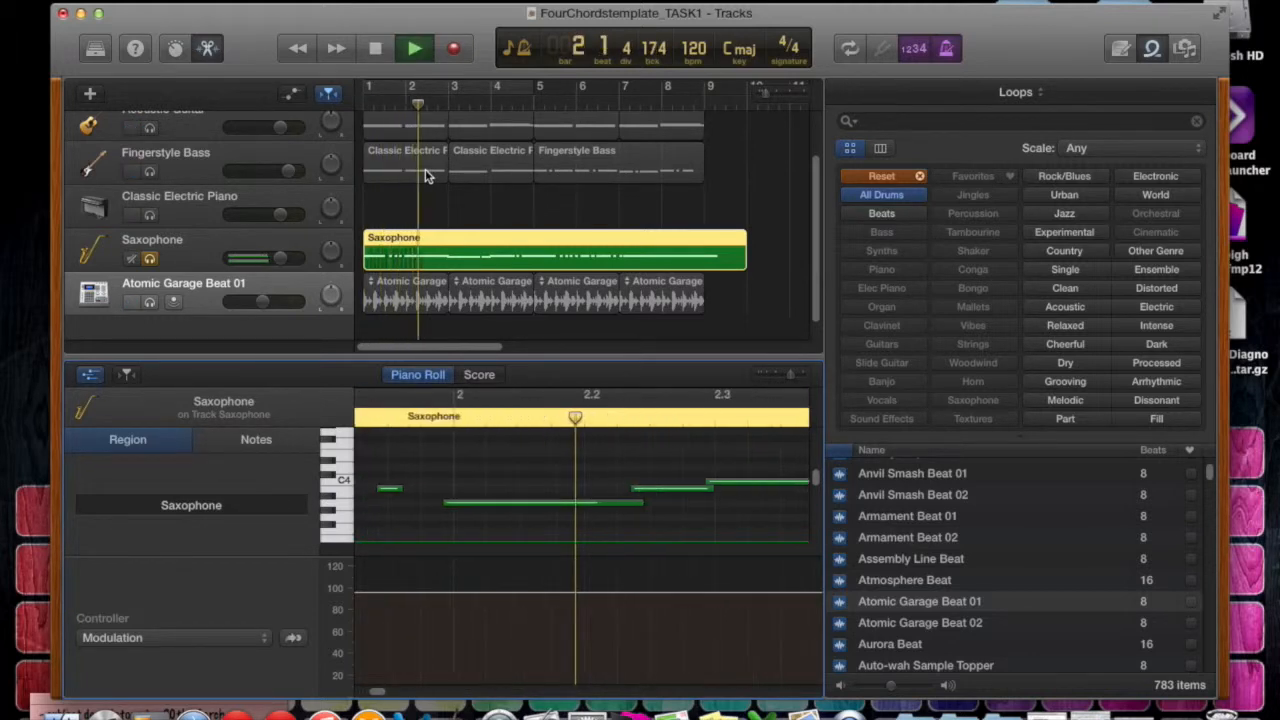
pyautogui.press('space')
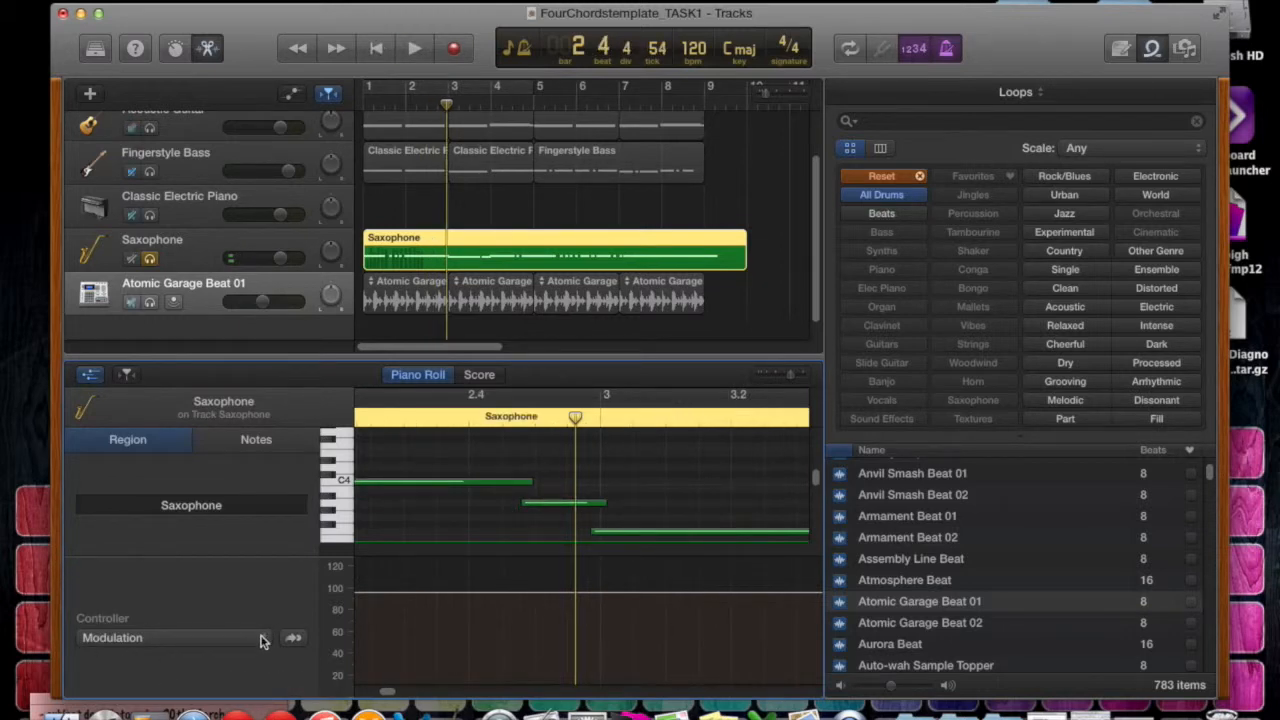
# Hide the controller curve area beneath the Saxophone notes.
pyautogui.scroll(-3, 244, 615)
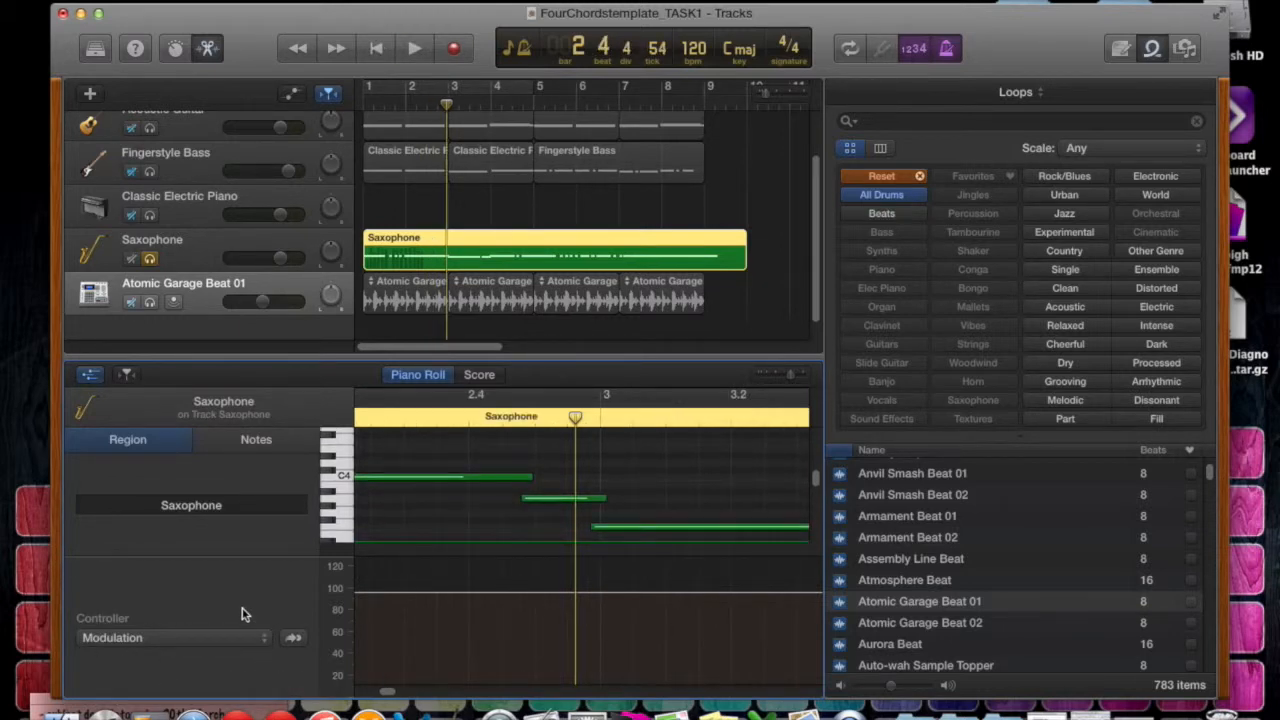
pyautogui.scroll(5, 240, 622)
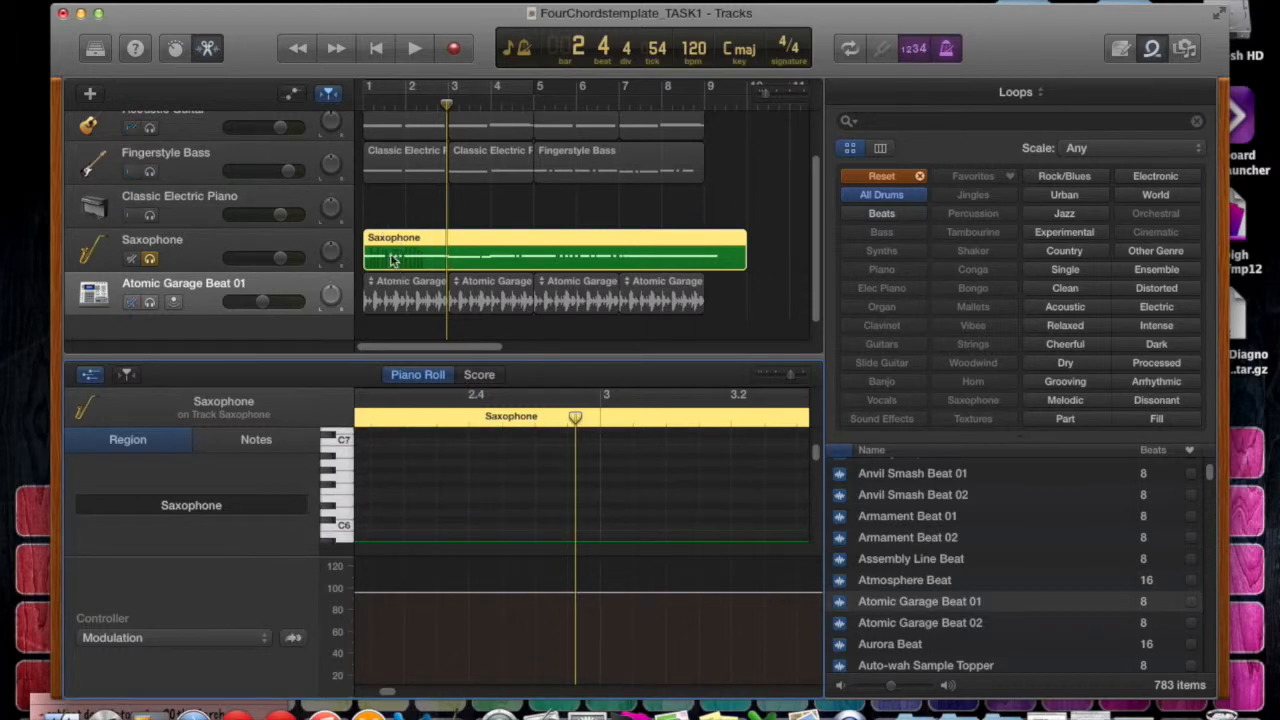
pyautogui.click(128, 374)
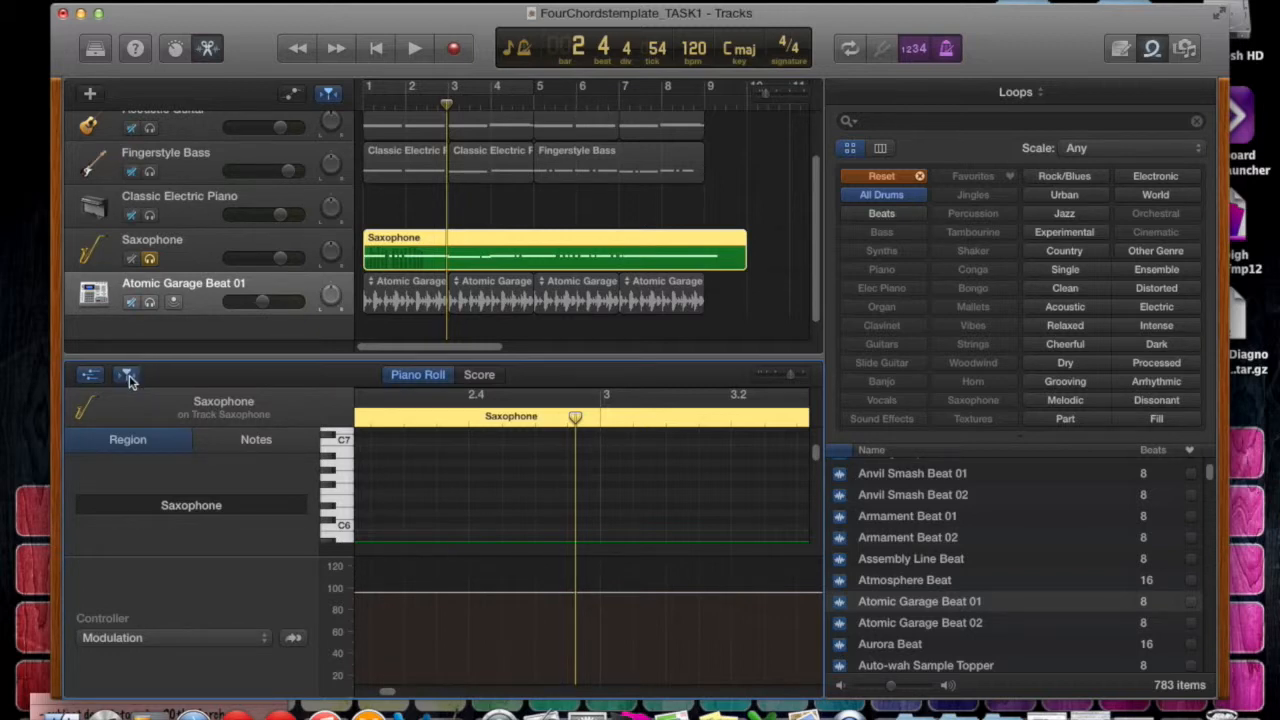
pyautogui.press('a')
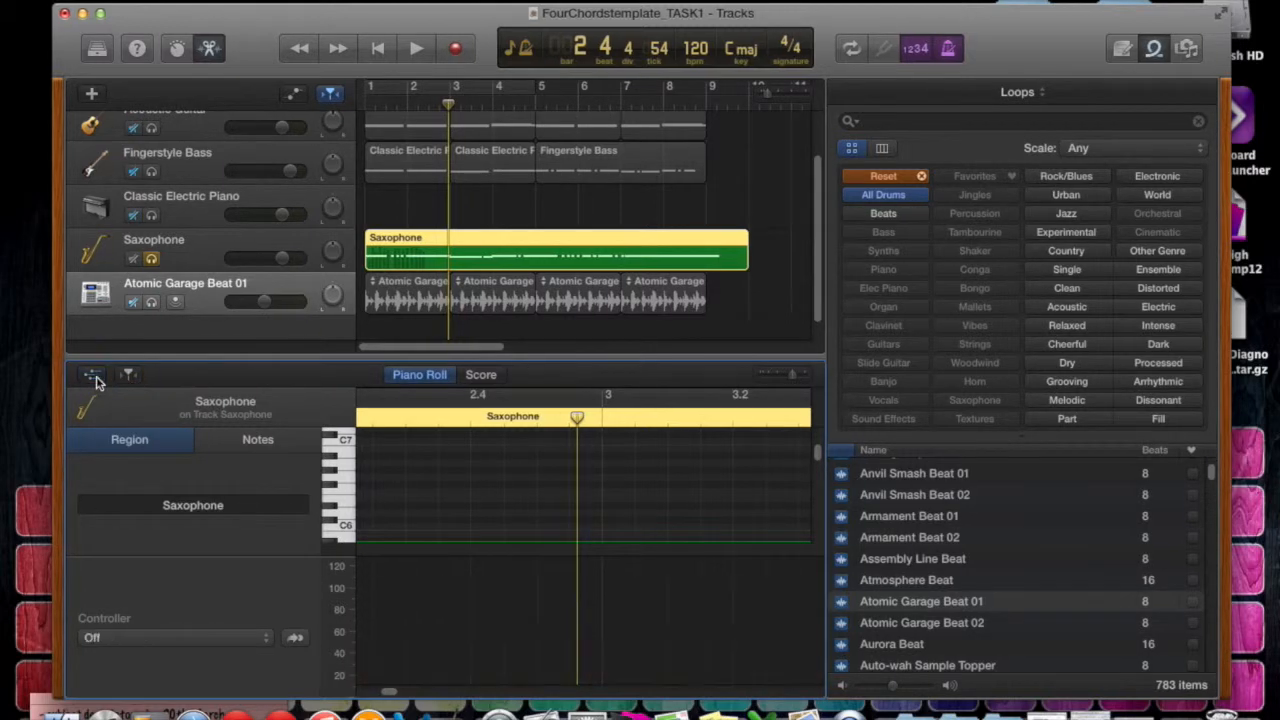
pyautogui.click(94, 377)
# Show the Saxophone region's settings and lower its Transpose amount slightly.
pyautogui.click(266, 450)
pyautogui.click(168, 445)
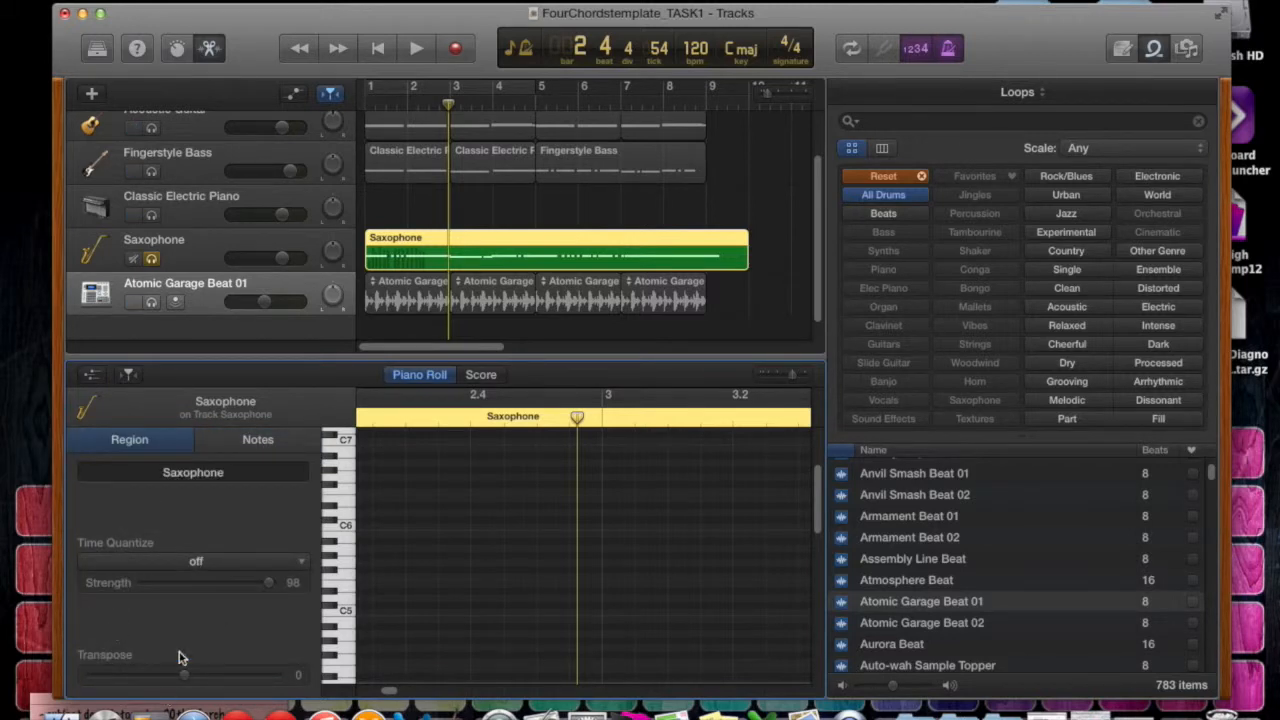
pyautogui.moveTo(186, 682); pyautogui.dragTo(179, 680)
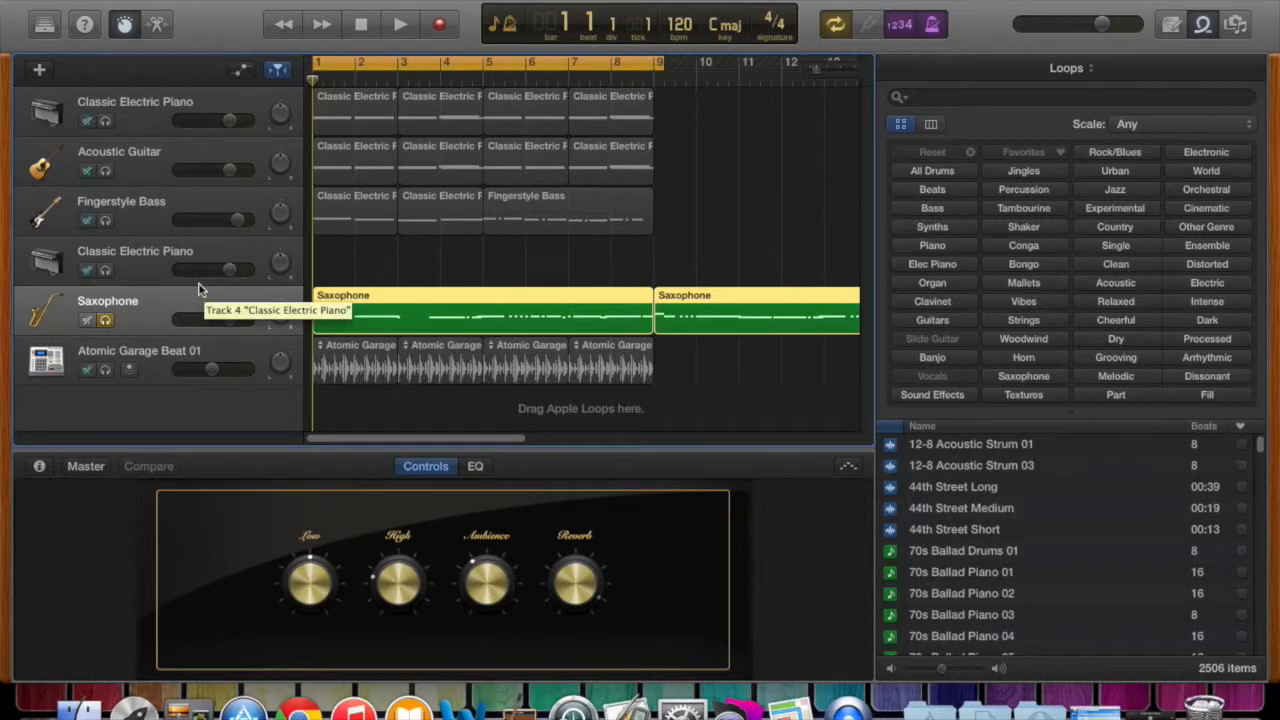
# Show track automation and review the Saxophone track's automation parameters, keeping Volume.
pyautogui.click(240, 71)
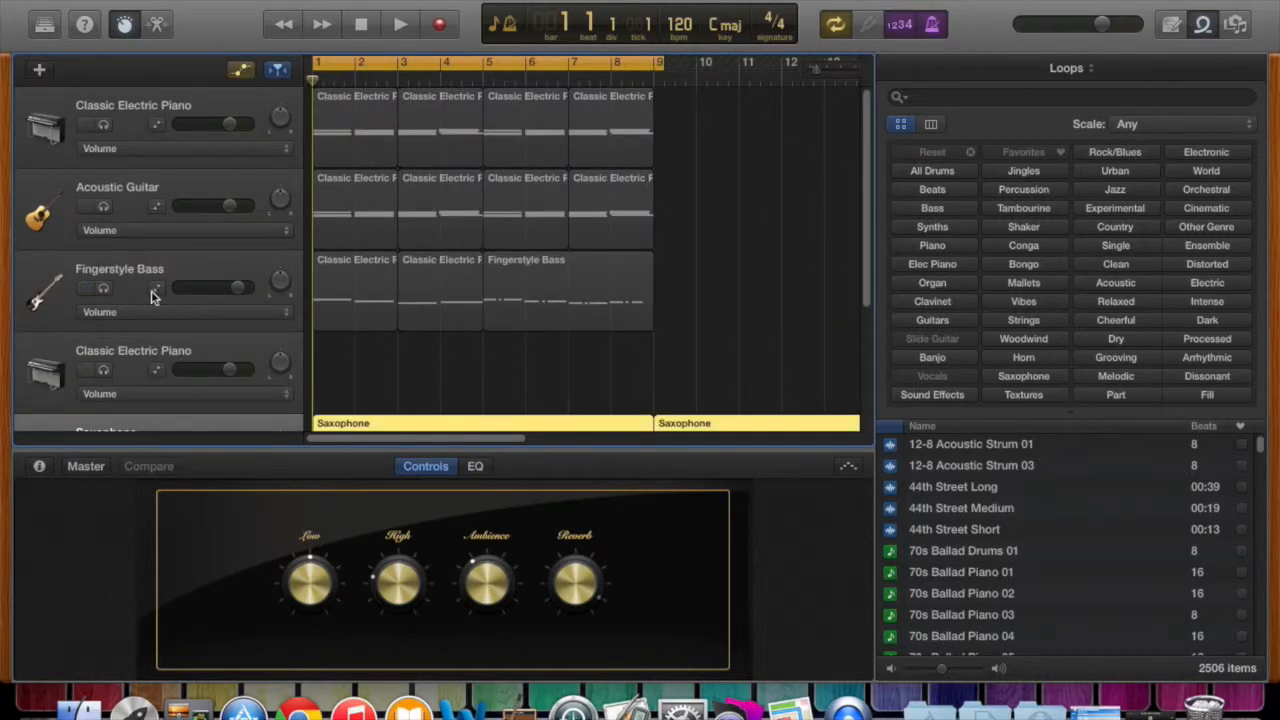
pyautogui.scroll(-5, 212, 322)
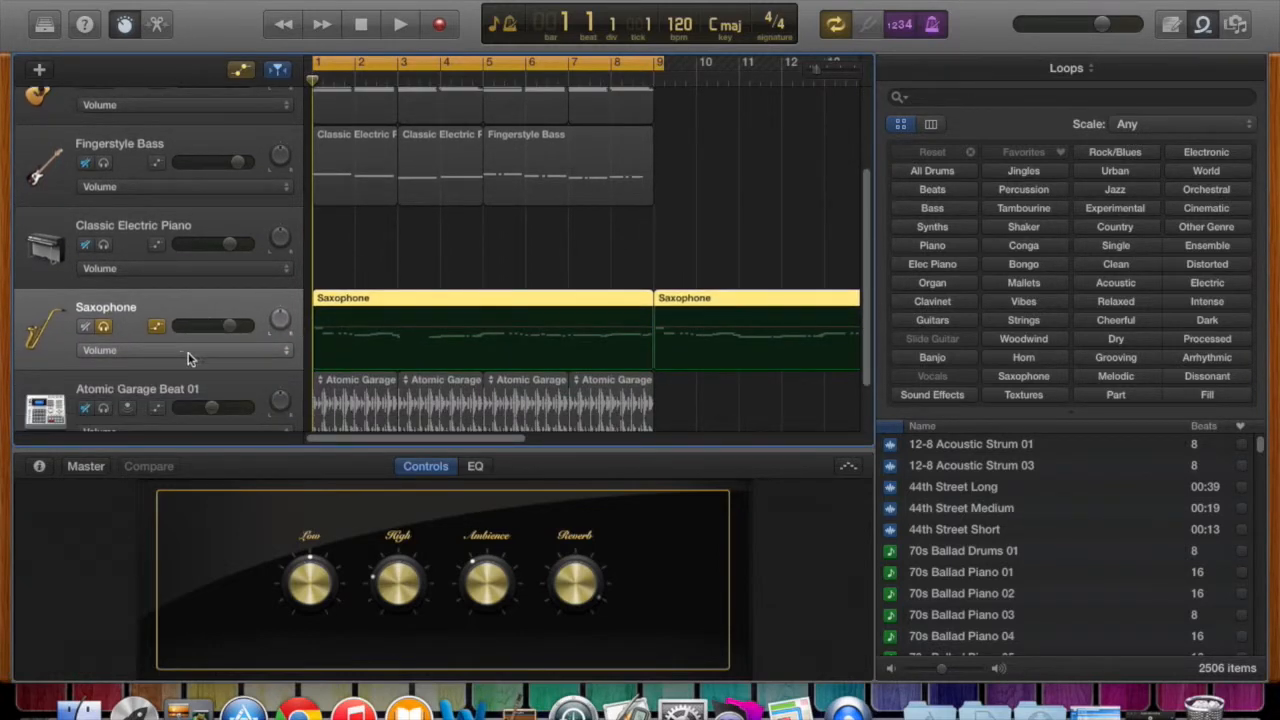
pyautogui.click(279, 354)
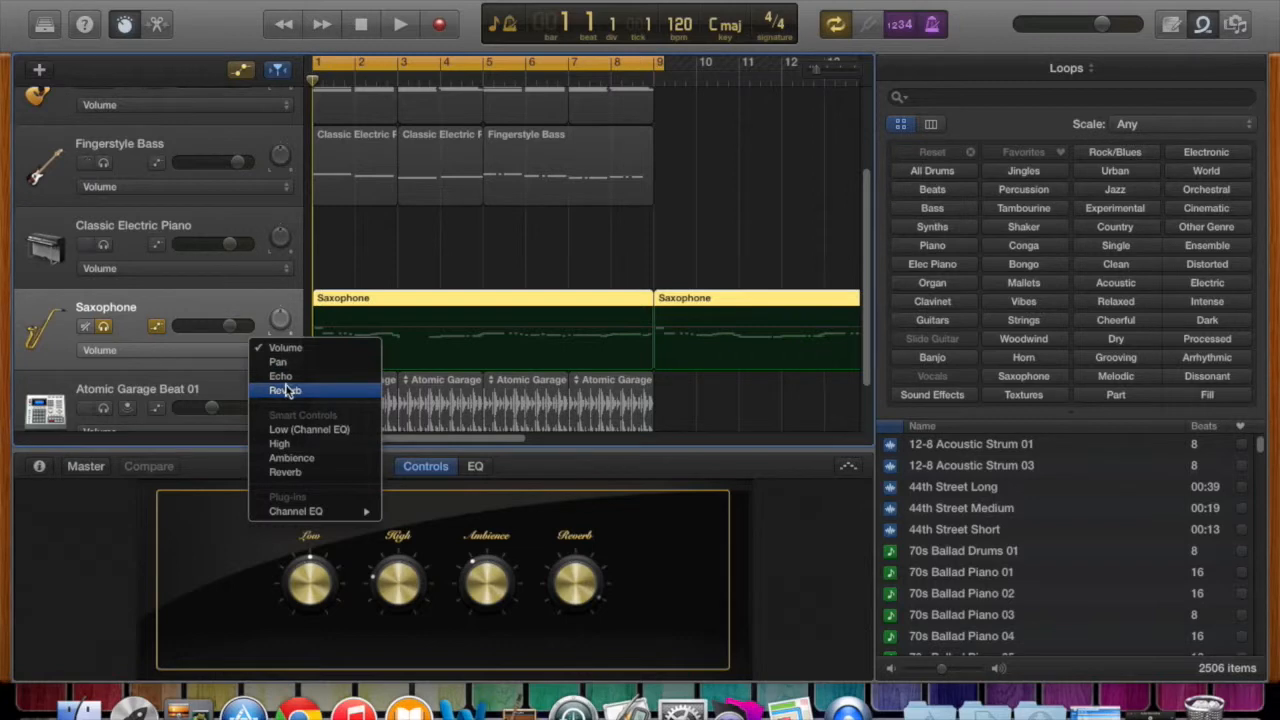
pyautogui.click(365, 249)
# Draw Saxophone volume automation that fades in from about -59 dB at bar 1 to mid-bar 2, then peaks gently before bar 4.
pyautogui.click(324, 329)
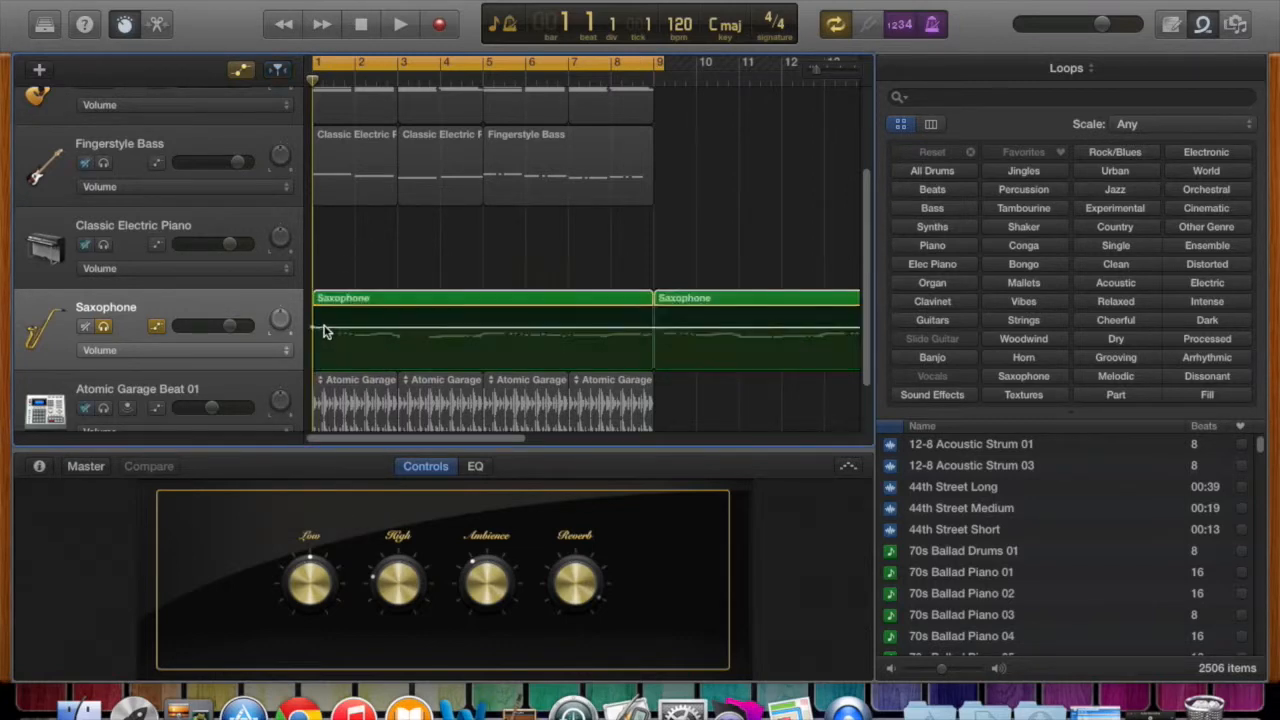
pyautogui.click(377, 329)
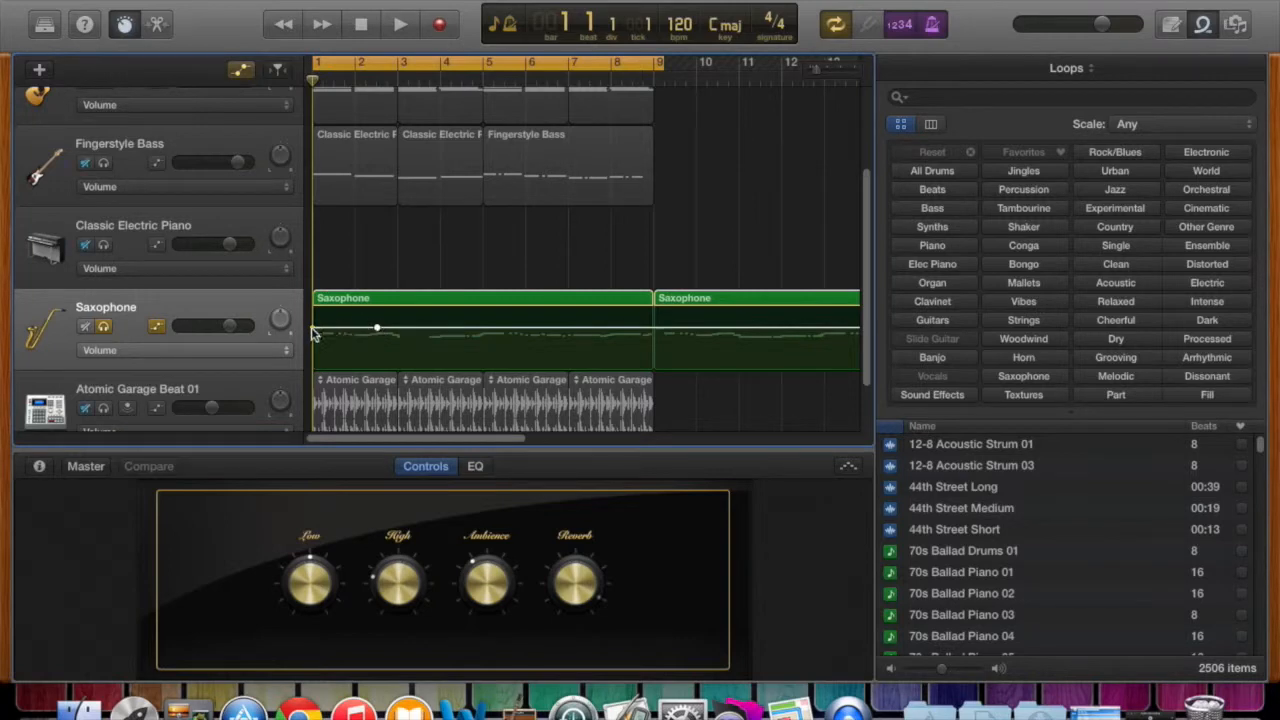
pyautogui.moveTo(314, 330); pyautogui.dragTo(315, 368)
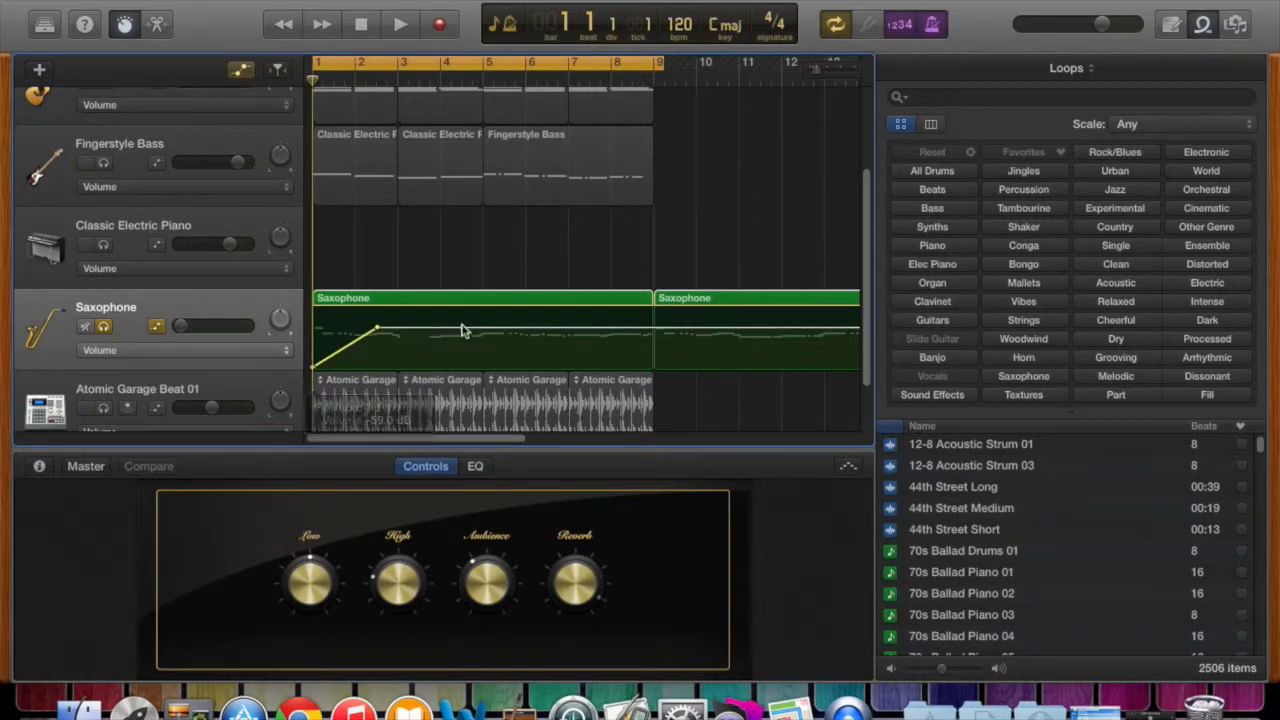
pyautogui.click(501, 328)
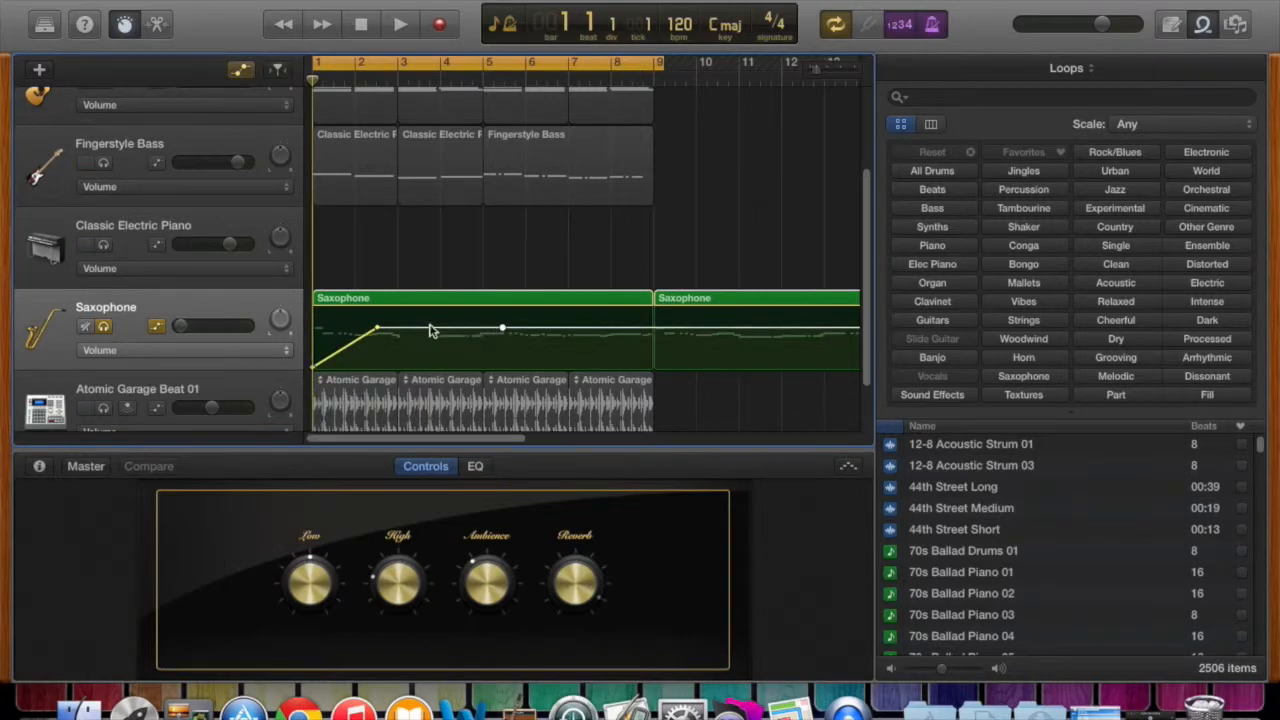
pyautogui.moveTo(430, 331)
pyautogui.mouseDown()
pyautogui.moveTo(430, 306)
pyautogui.moveTo(430, 320)
pyautogui.mouseUp()
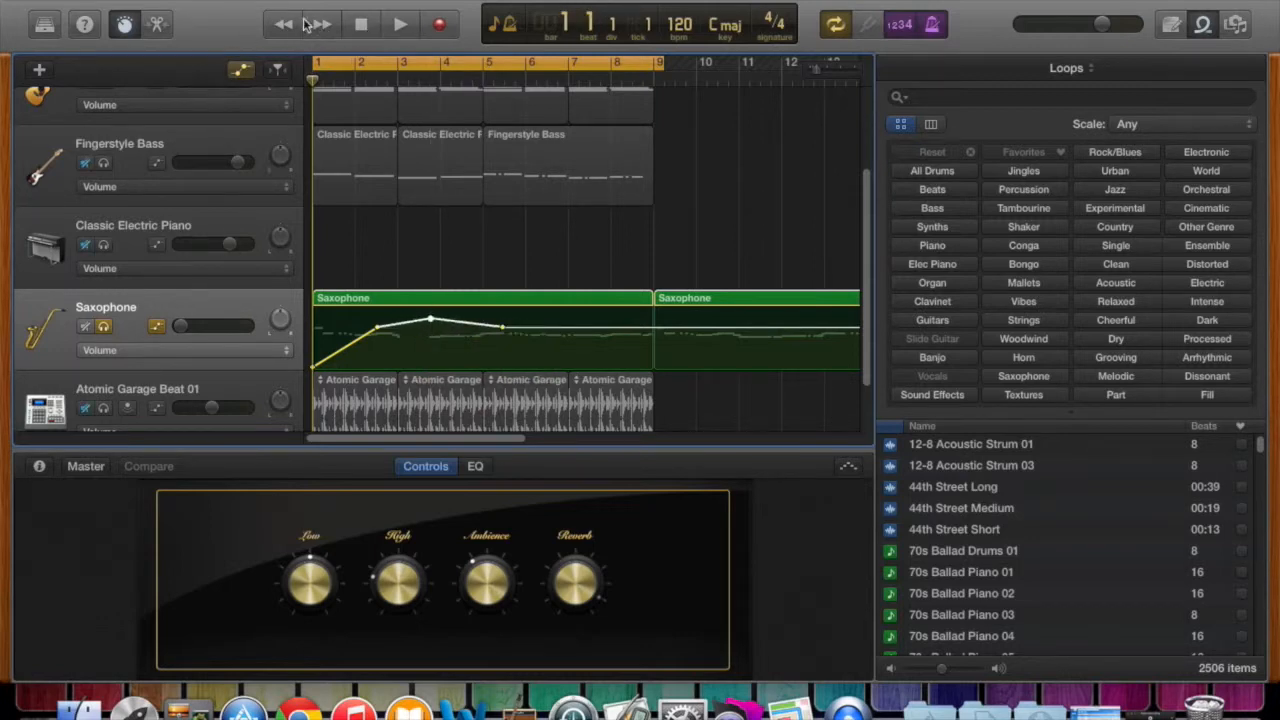
# Play the project from bar 1 to hear the Saxophone volume fade-in, then stop playback.
pyautogui.click(294, 30)
pyautogui.click(403, 26)
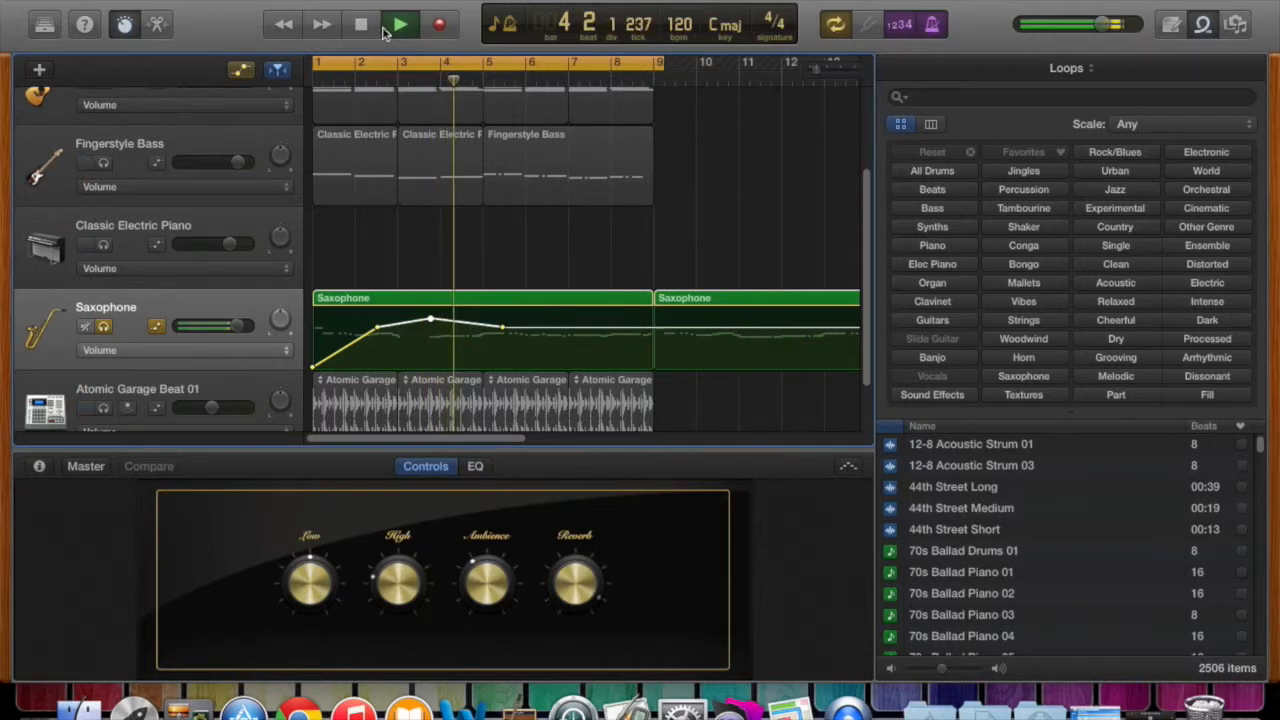
pyautogui.click(364, 26)
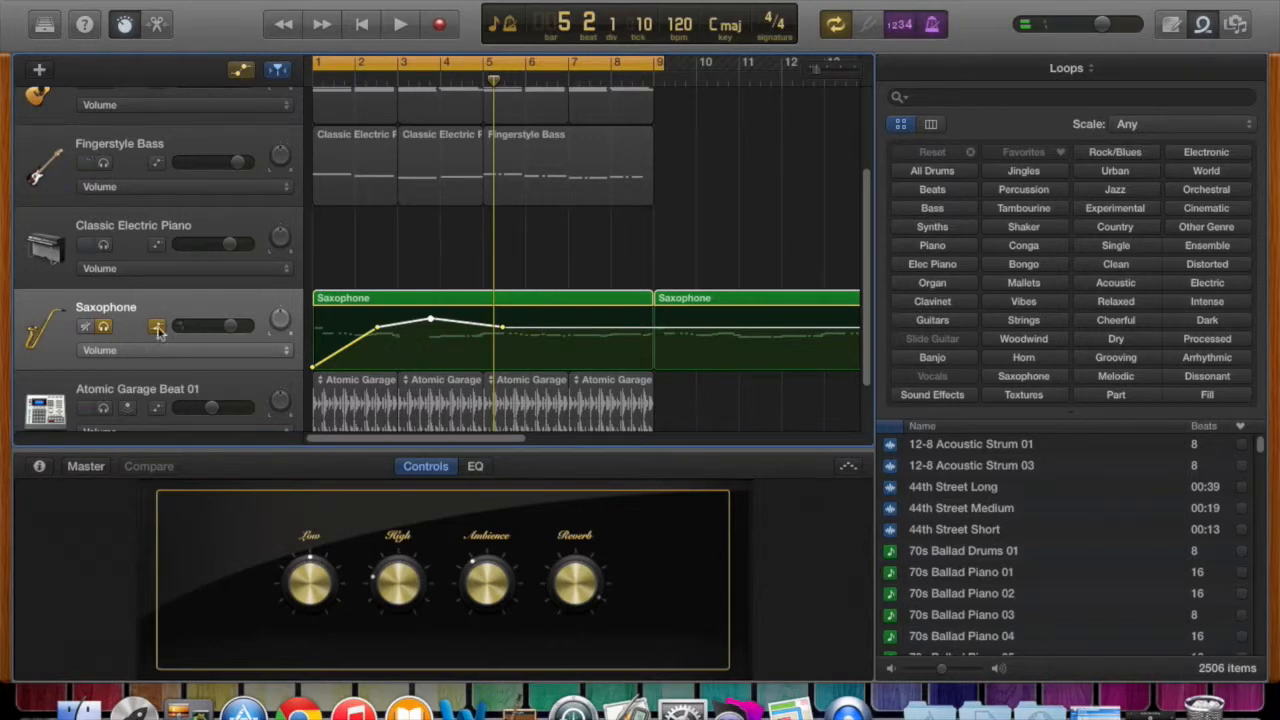
# Flatten the Saxophone volume peak before bar 4 and review the track's available automation parameters, keeping Volume.
pyautogui.moveTo(430, 323); pyautogui.dragTo(430, 326)
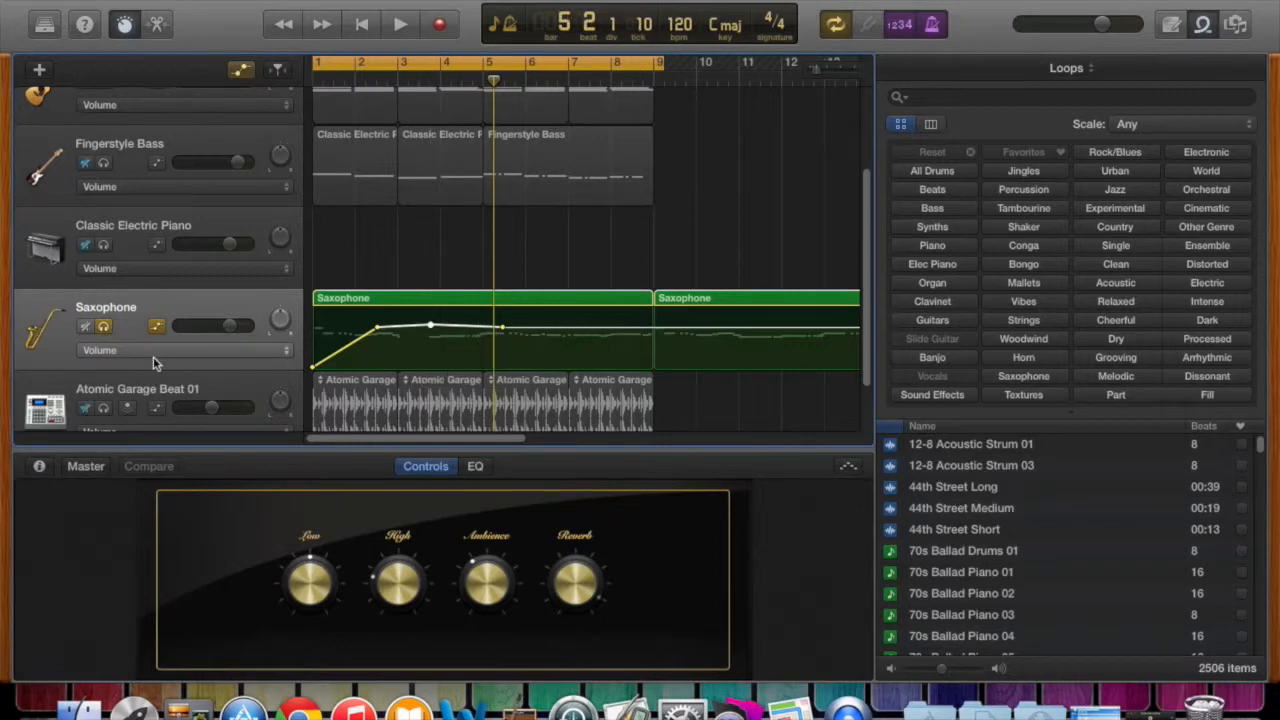
pyautogui.click(268, 355)
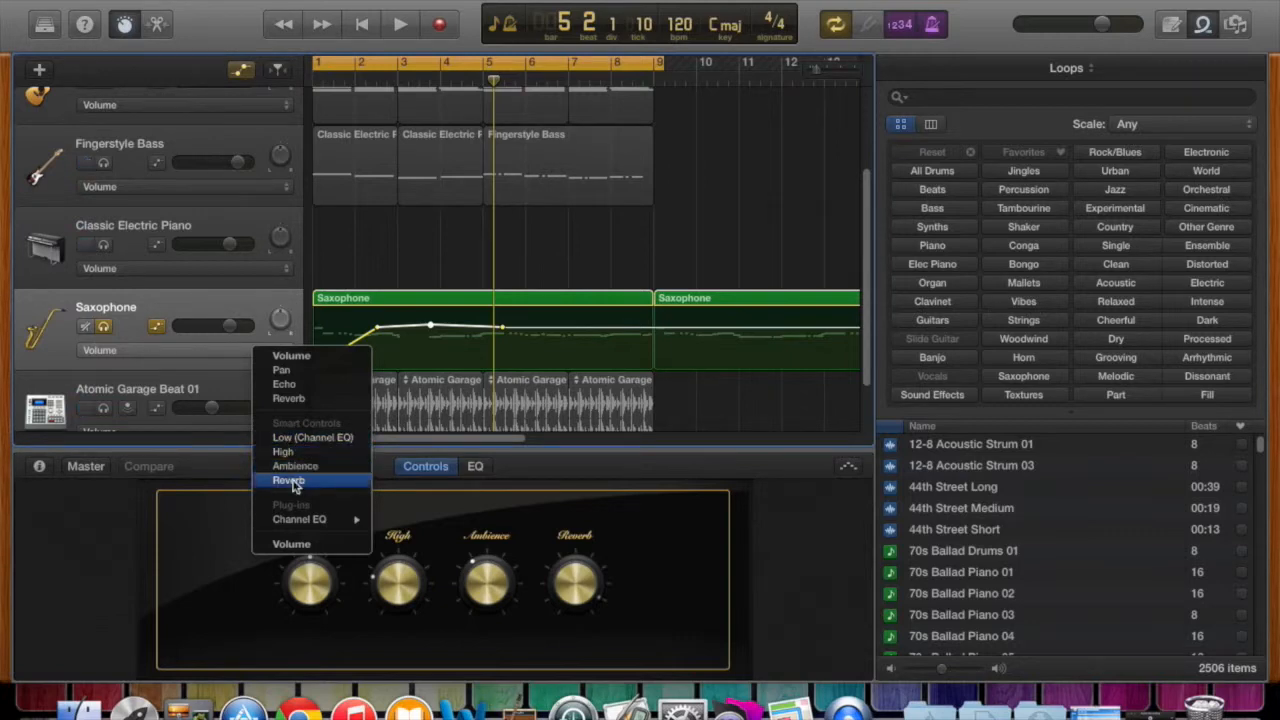
pyautogui.moveTo(302, 524)
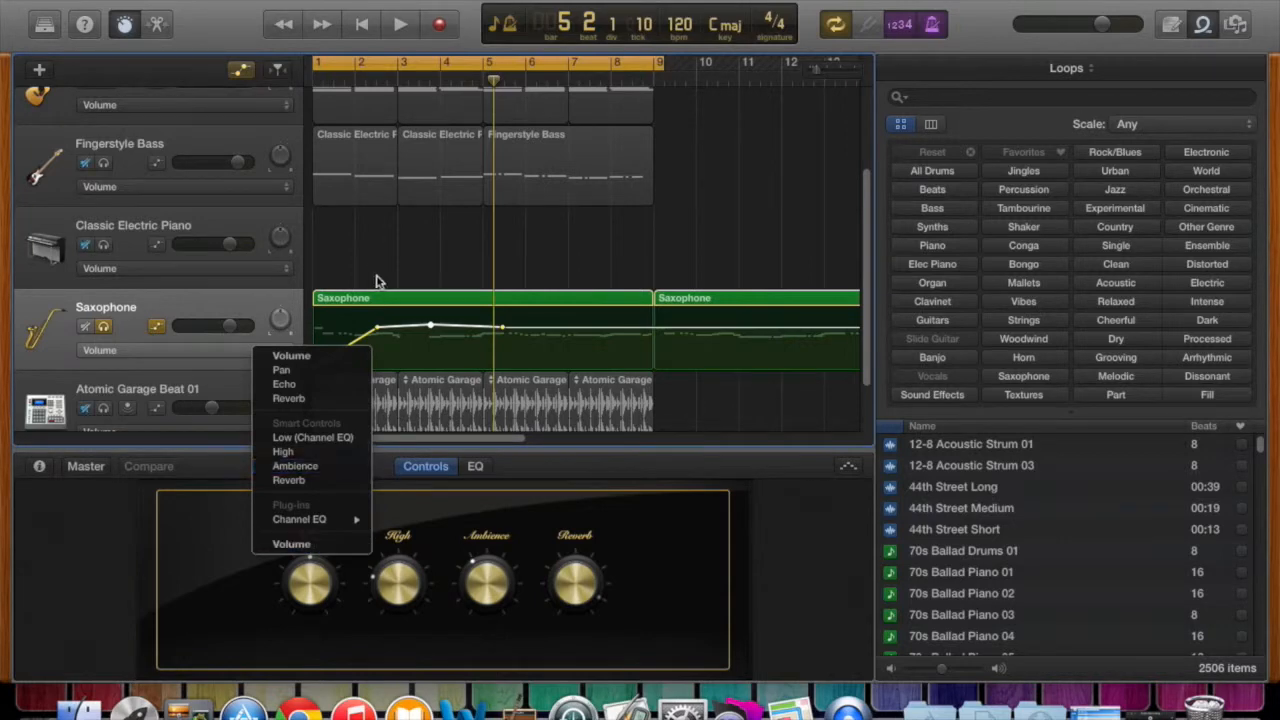
pyautogui.click(235, 310)
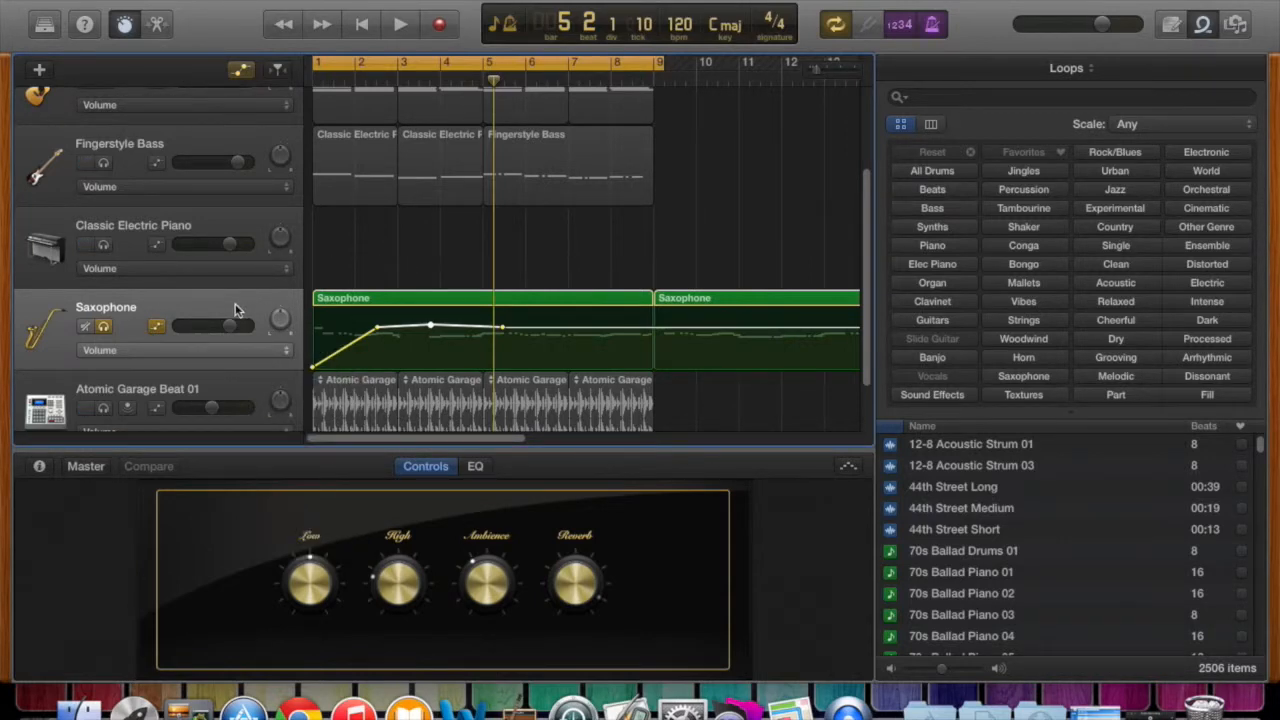
# Delete the three Saxophone volume automation points after bar 1, leaving only the starting point.
pyautogui.click(377, 328)
pyautogui.press('Delete')
pyautogui.click(430, 325)
pyautogui.press('Delete')
pyautogui.click(501, 329)
pyautogui.press('Delete')
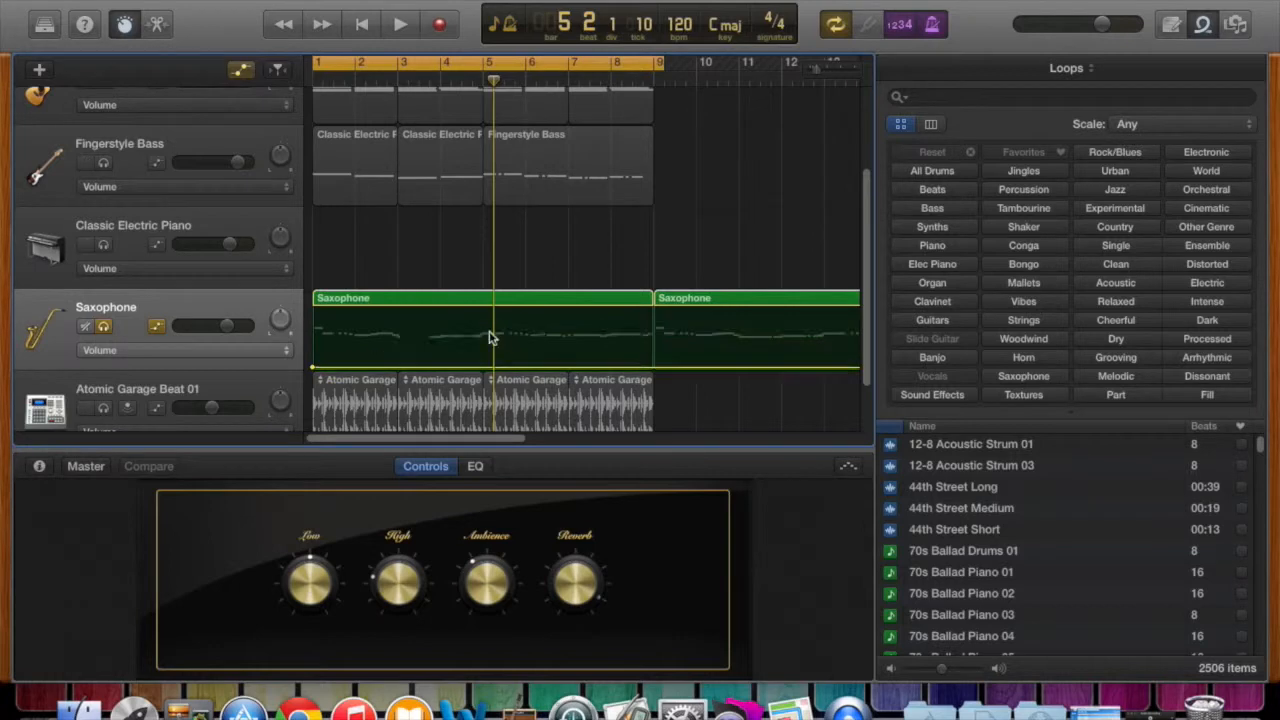
# Turn off the Saxophone track's automation and raise its volume fader.
pyautogui.press('a')
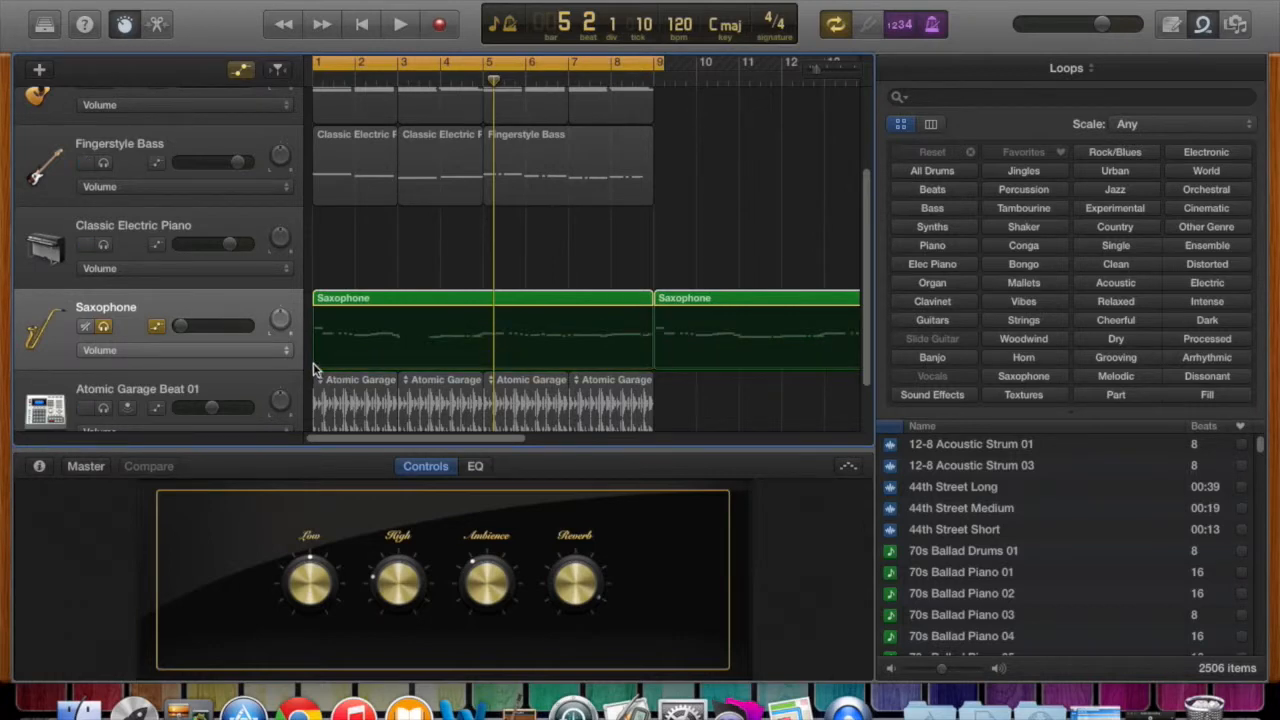
pyautogui.click(157, 329)
pyautogui.moveTo(198, 332); pyautogui.dragTo(267, 329)
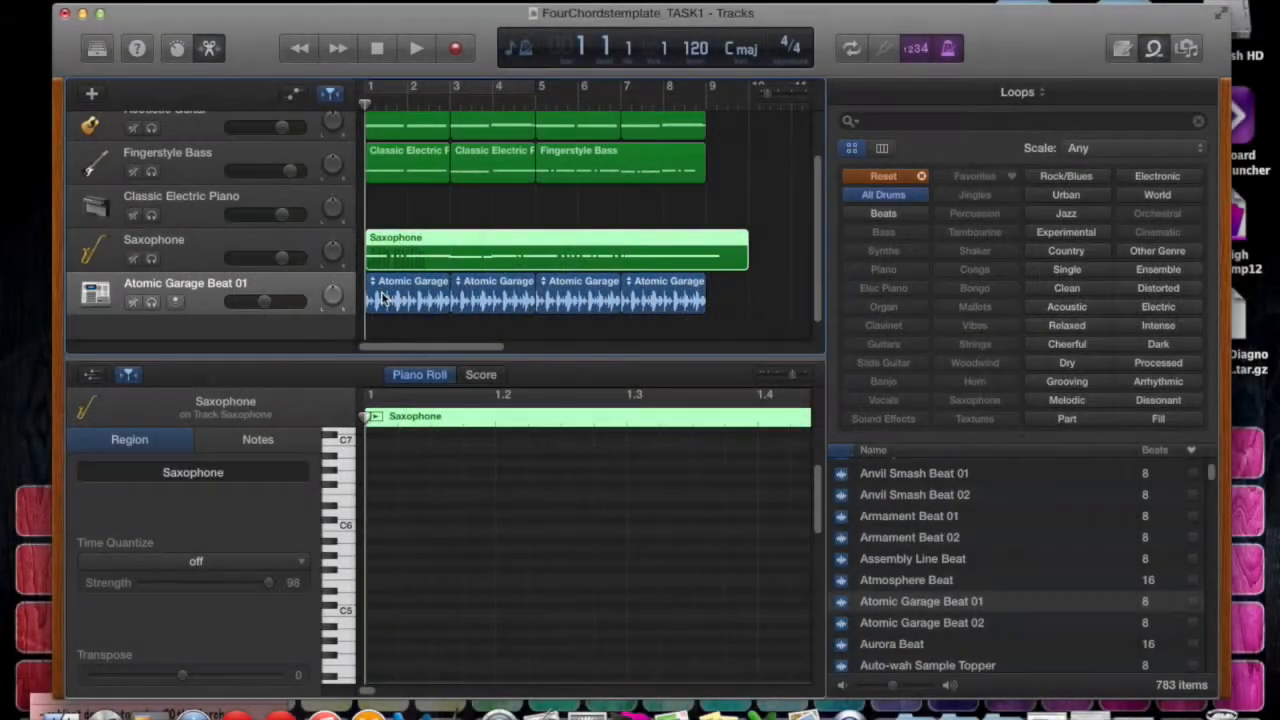
# Show the Saxophone notes in the Piano Roll, and select the Atomic Garage Beat 01 track to view its audio waveform.
pyautogui.scroll(-1, 380, 290)
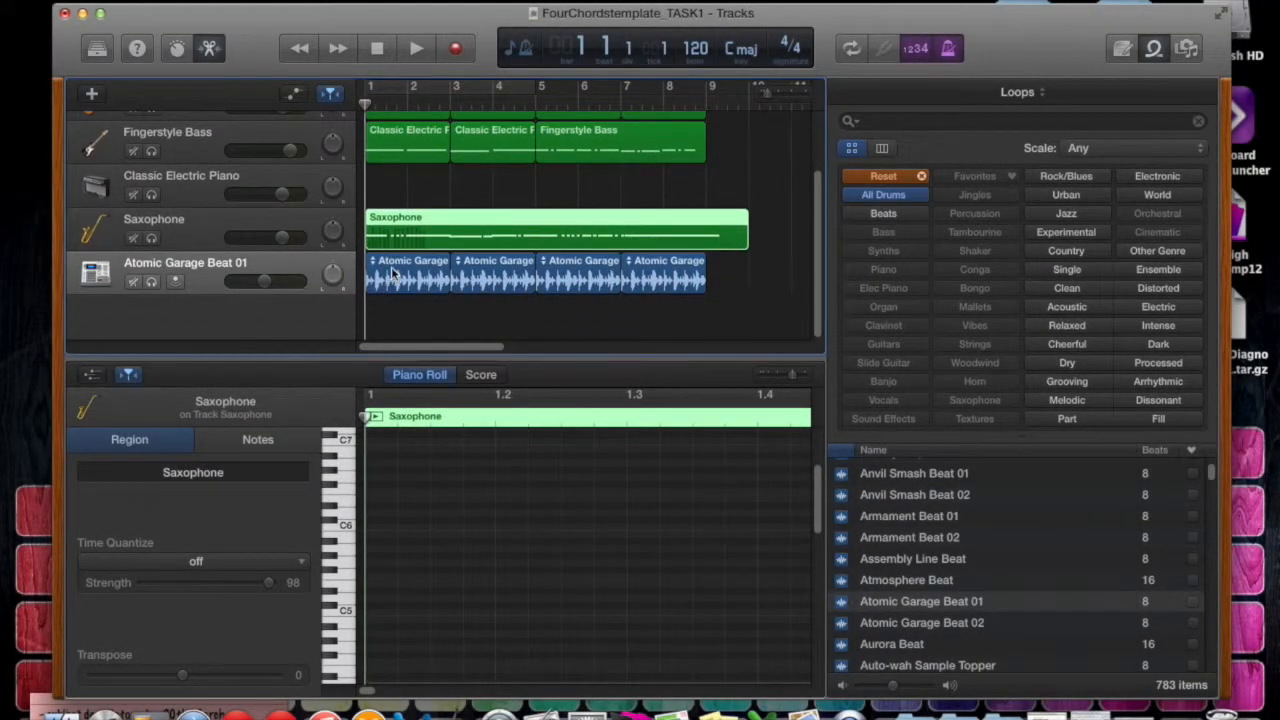
pyautogui.click(368, 243)
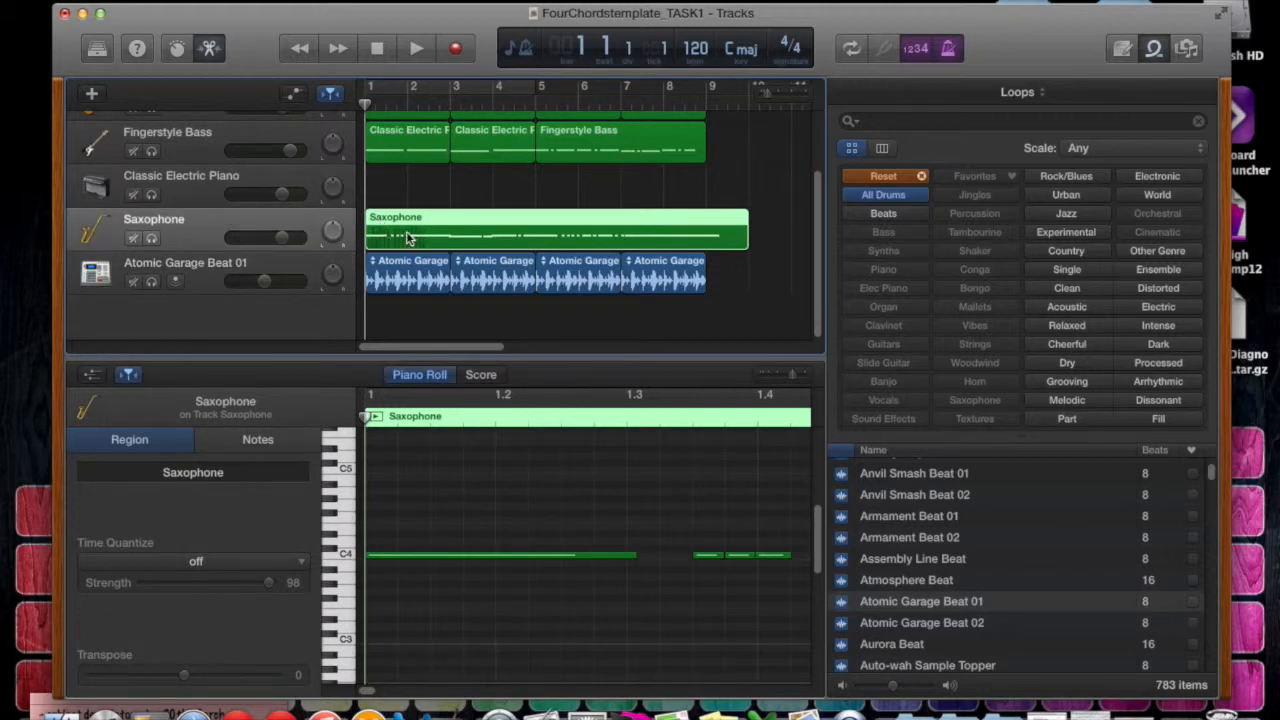
pyautogui.click(303, 267)
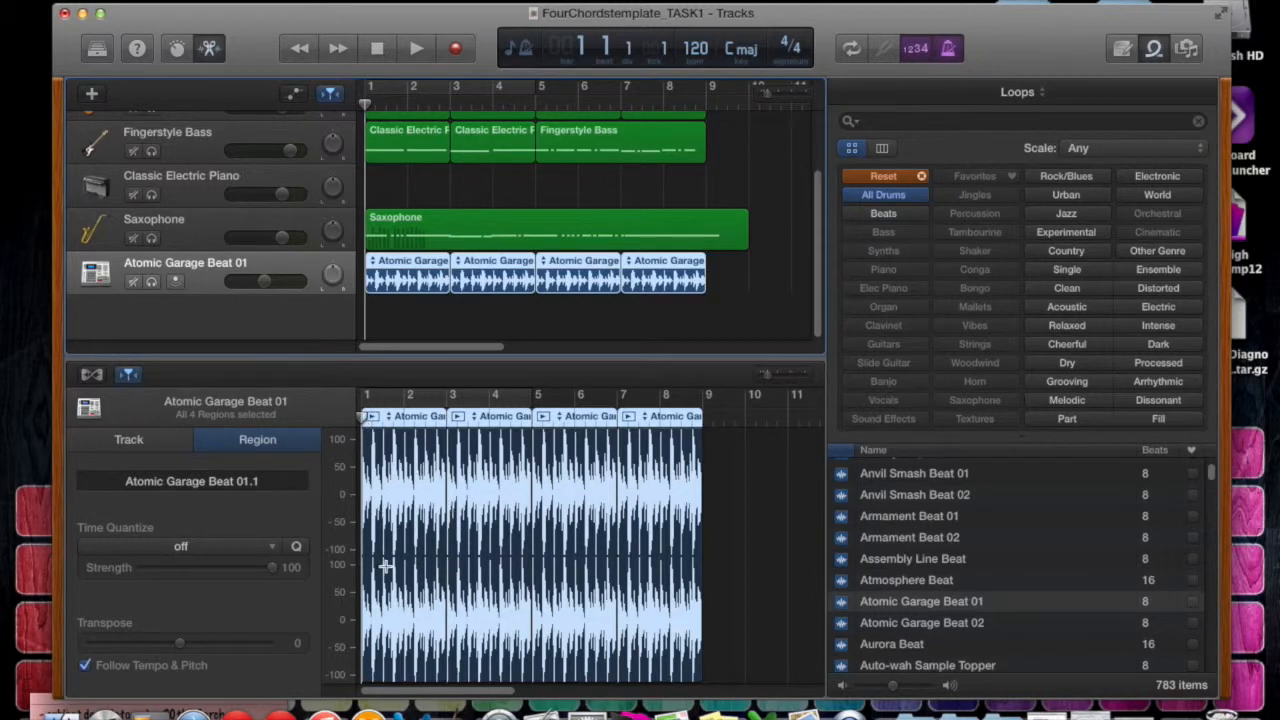
# Solo the Atomic Garage Beat 01 track, play it briefly, stop, and return the playhead to bar 1.
pyautogui.click(153, 282)
pyautogui.click(153, 282)
pyautogui.click(153, 282)
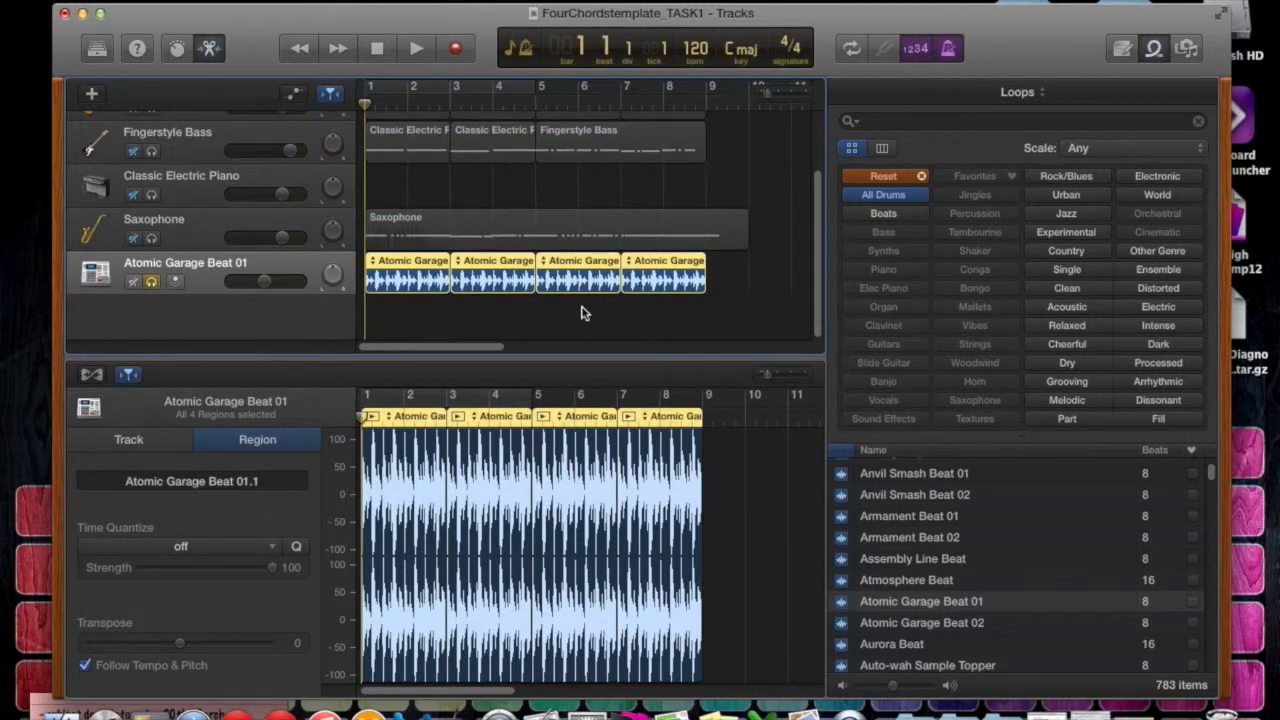
pyautogui.press('space')
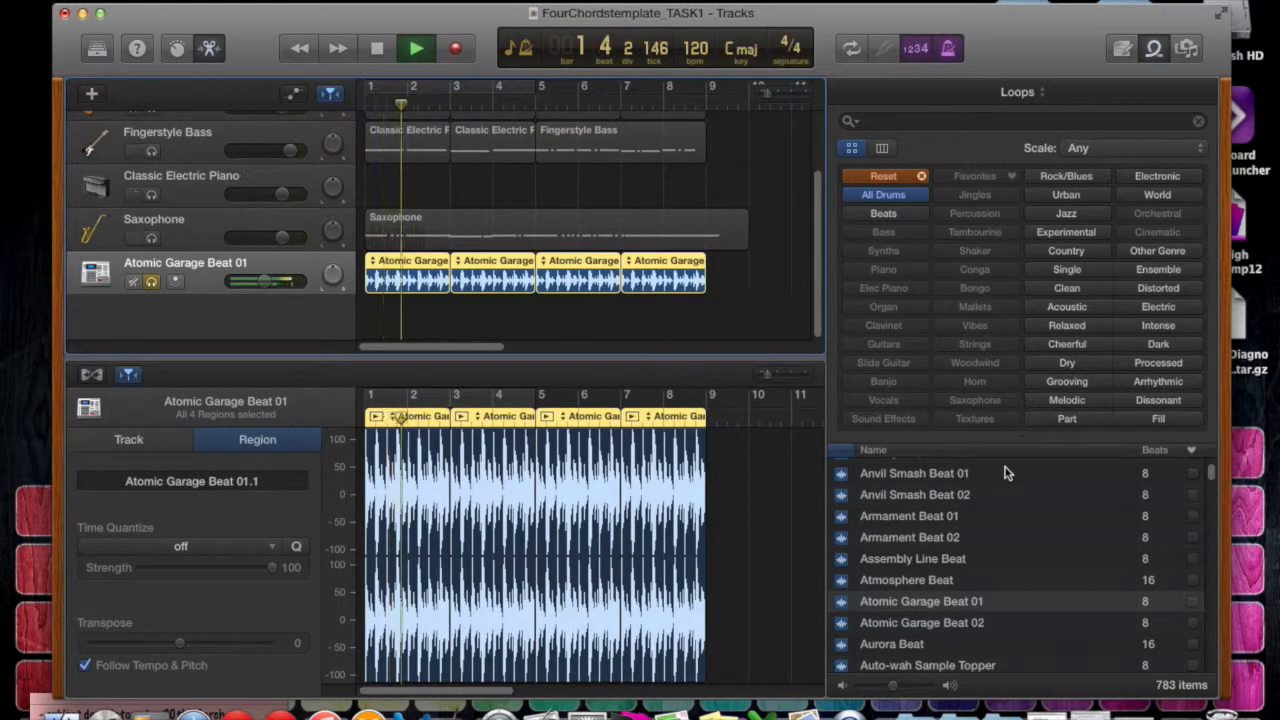
pyautogui.press('space')
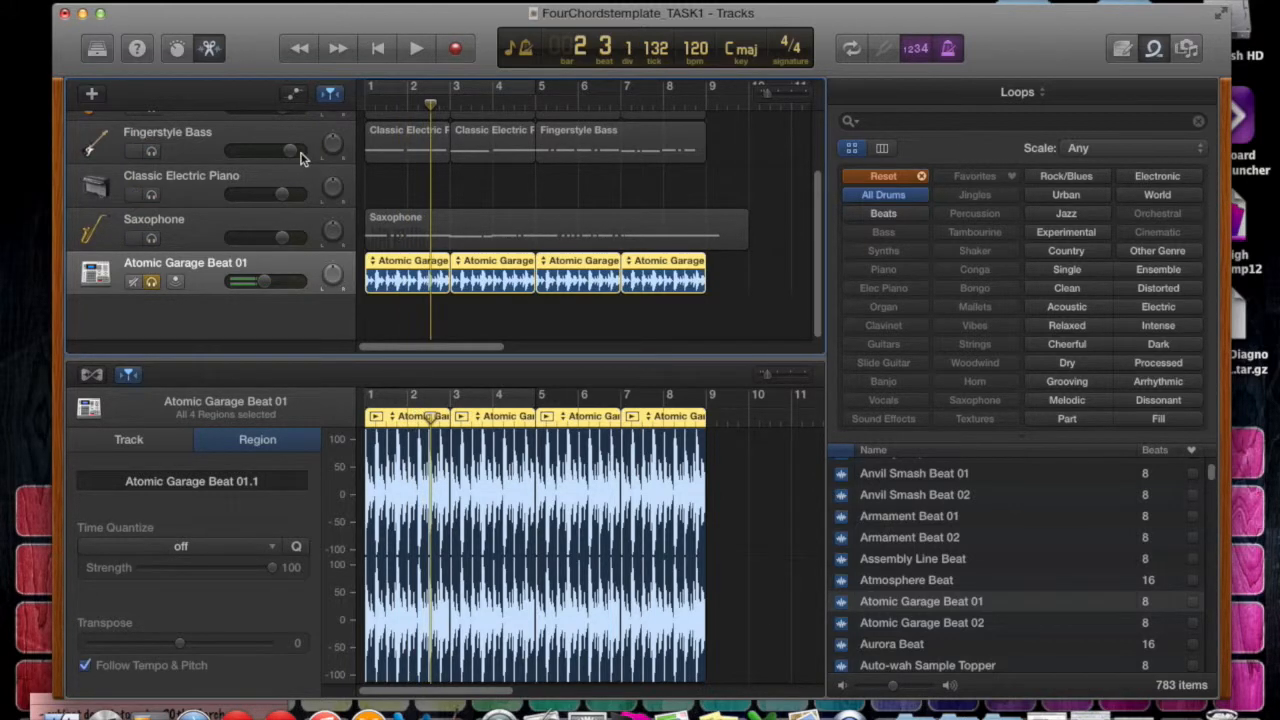
pyautogui.press('Return')
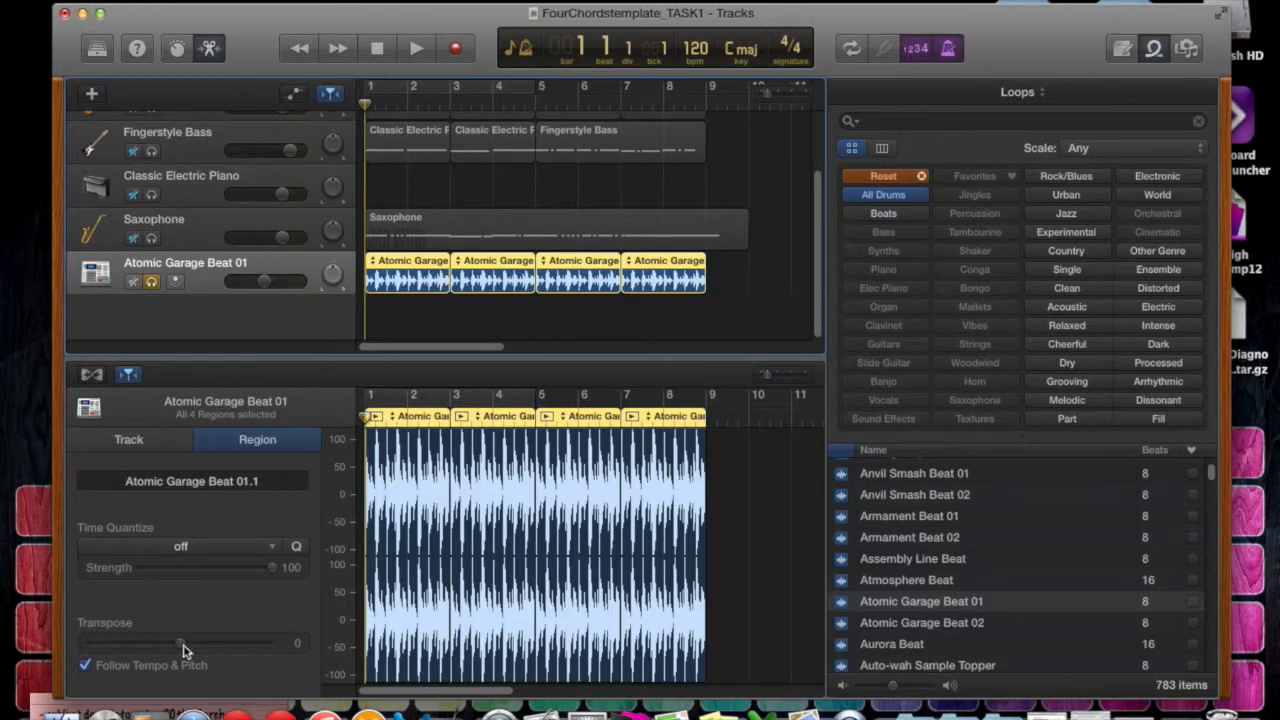
# Show the Atomic Garage Beat 01 track settings and examine the Pitch Correction control.
pyautogui.click(140, 440)
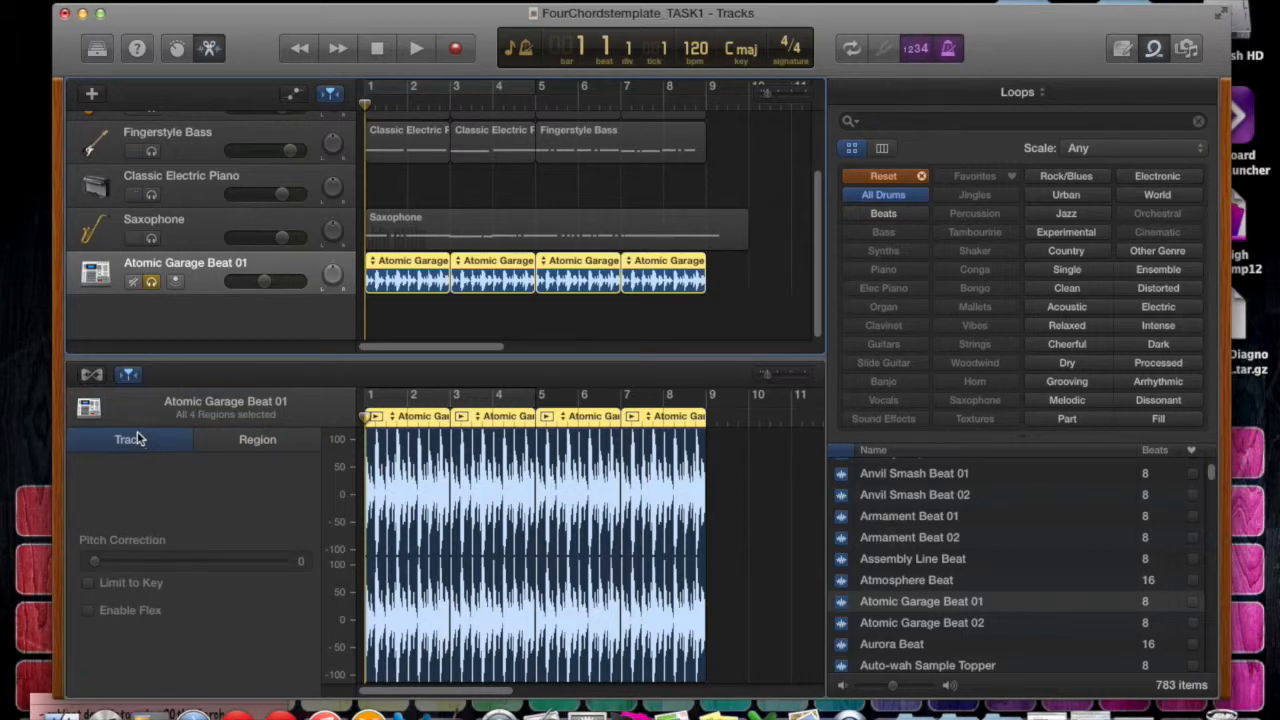
pyautogui.moveTo(115, 566); pyautogui.dragTo(145, 567)
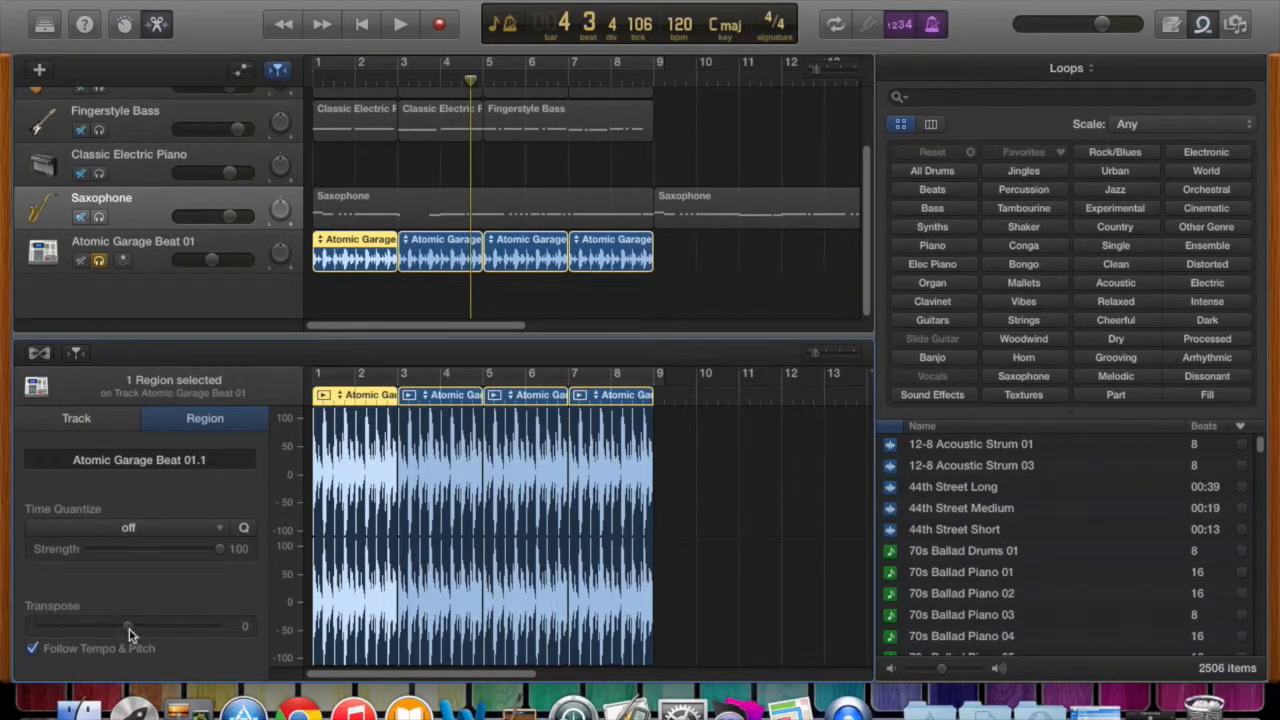
# Set the first Atomic Garage Beat 01 region's Transpose to 7, and play the loop from bar 1 before stopping it.
pyautogui.click(354, 248)
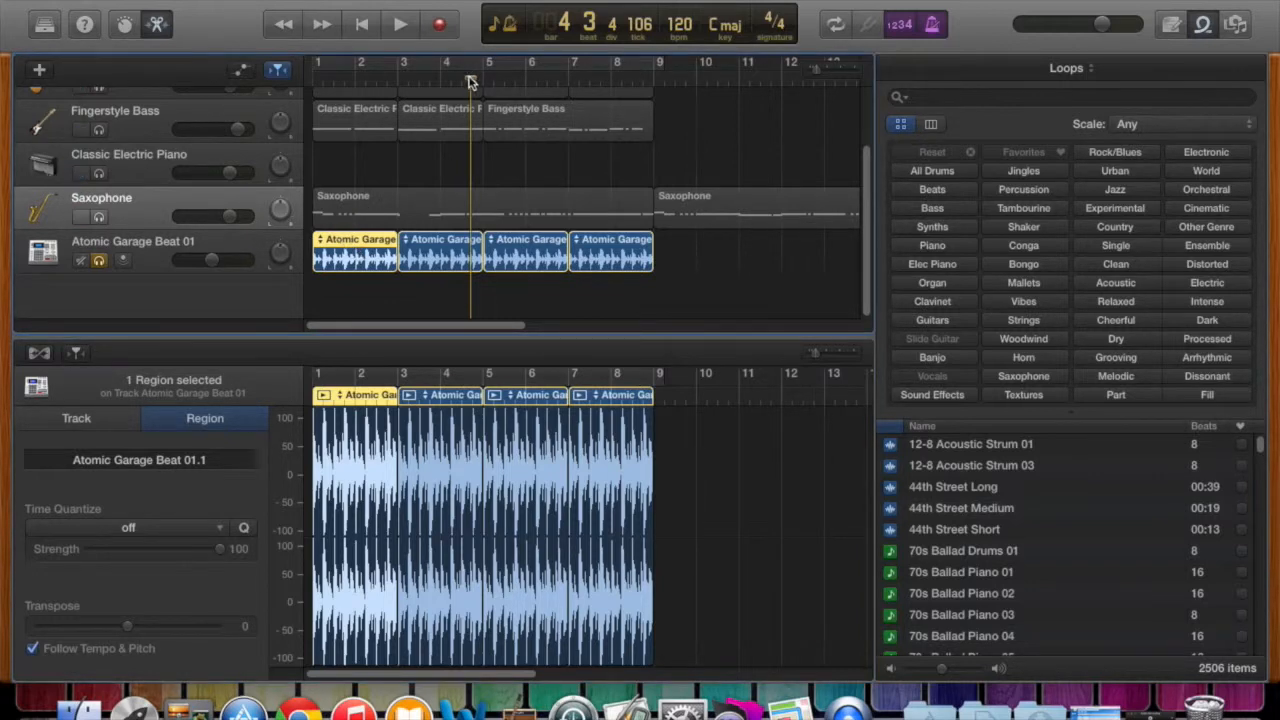
pyautogui.press('Return')
pyautogui.moveTo(127, 626); pyautogui.dragTo(178, 627)
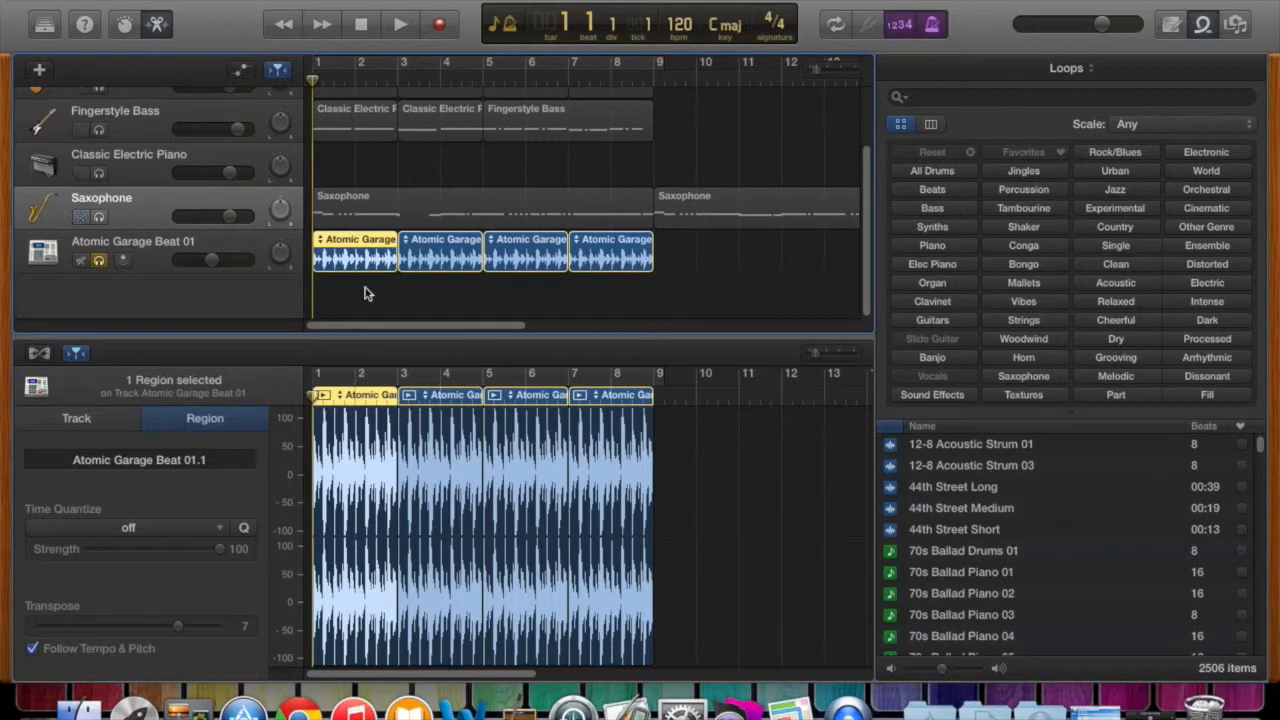
pyautogui.click(397, 25)
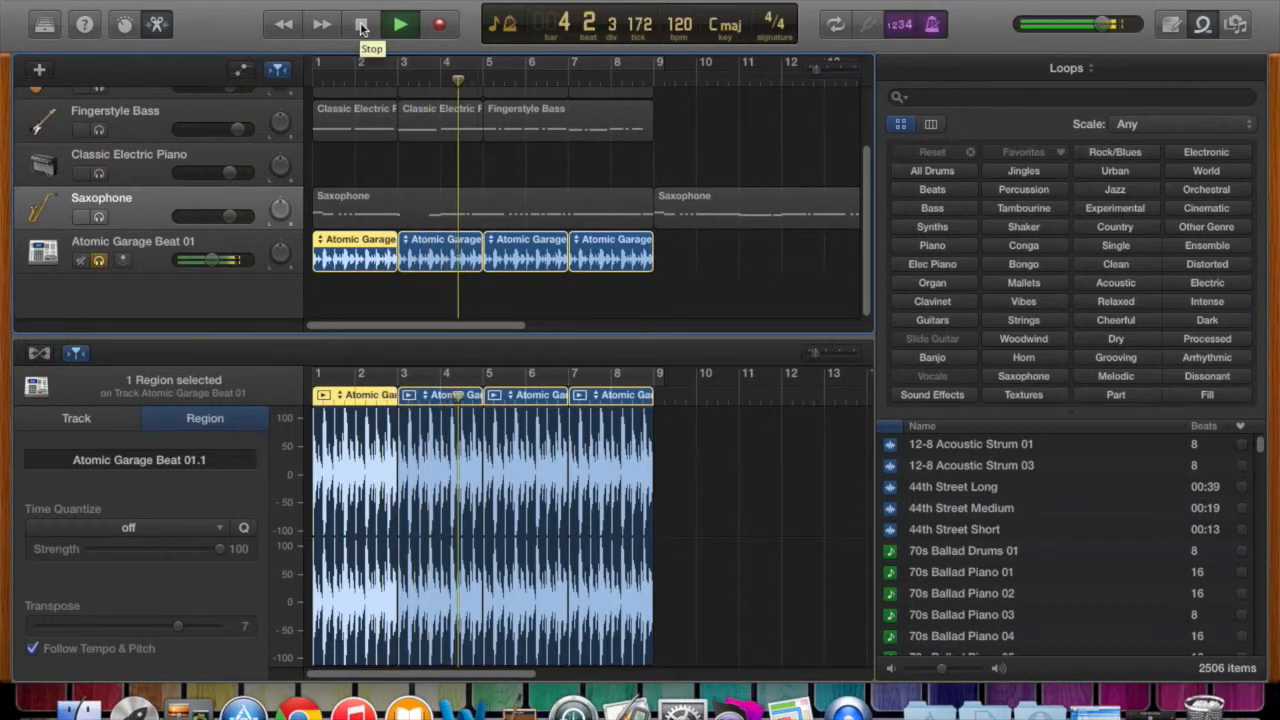
pyautogui.click(362, 25)
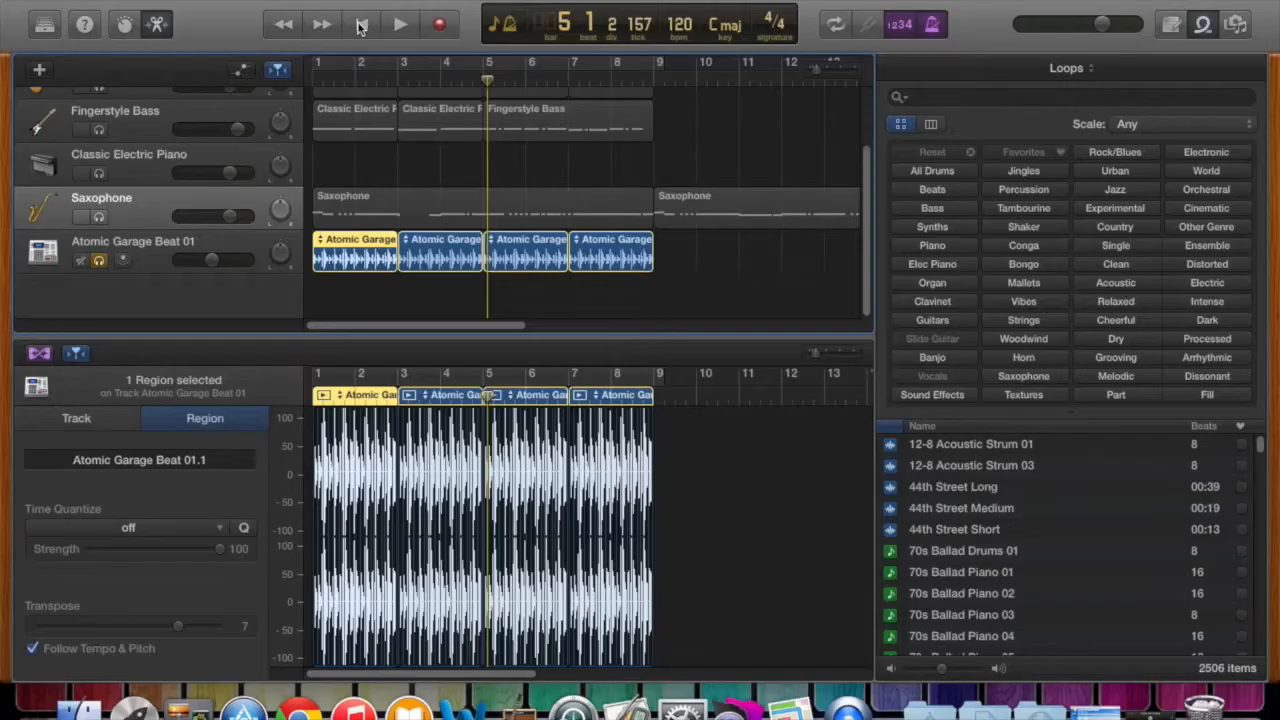
# Play the Atomic Garage Beat 01 loop from bar 1 with Flex enabled, and stop playback.
pyautogui.press('Return')
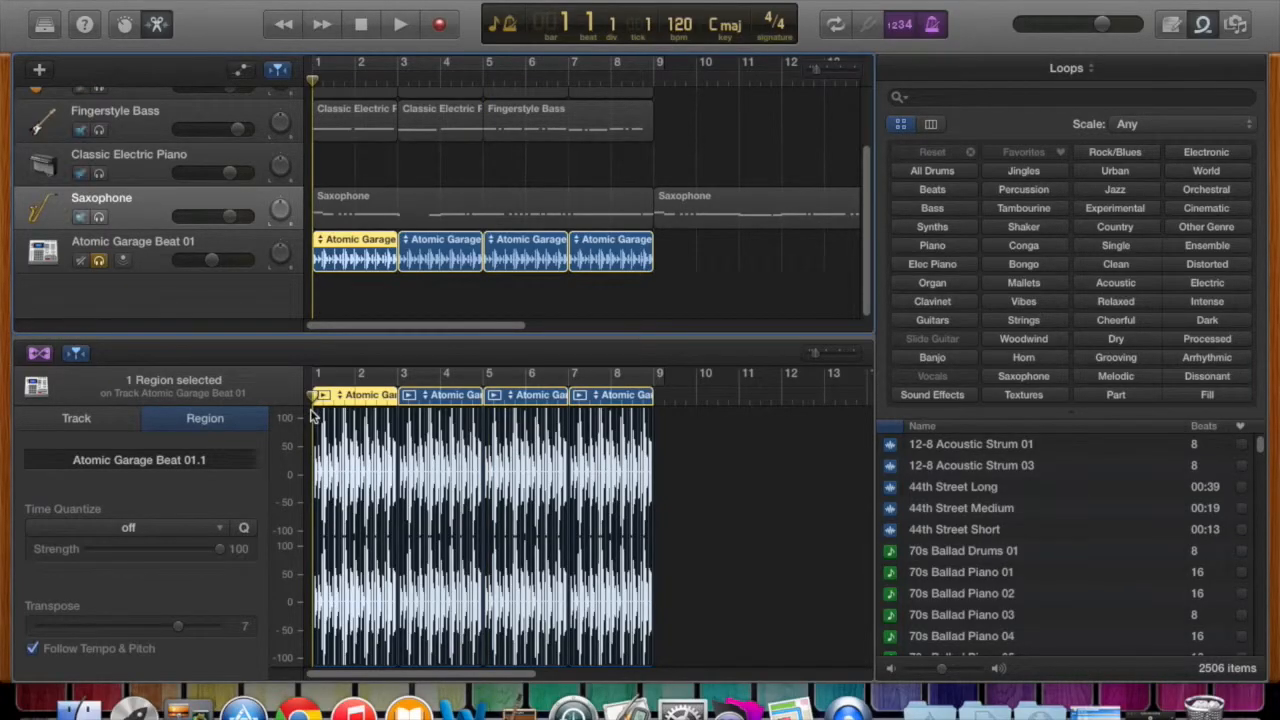
pyautogui.press('space')
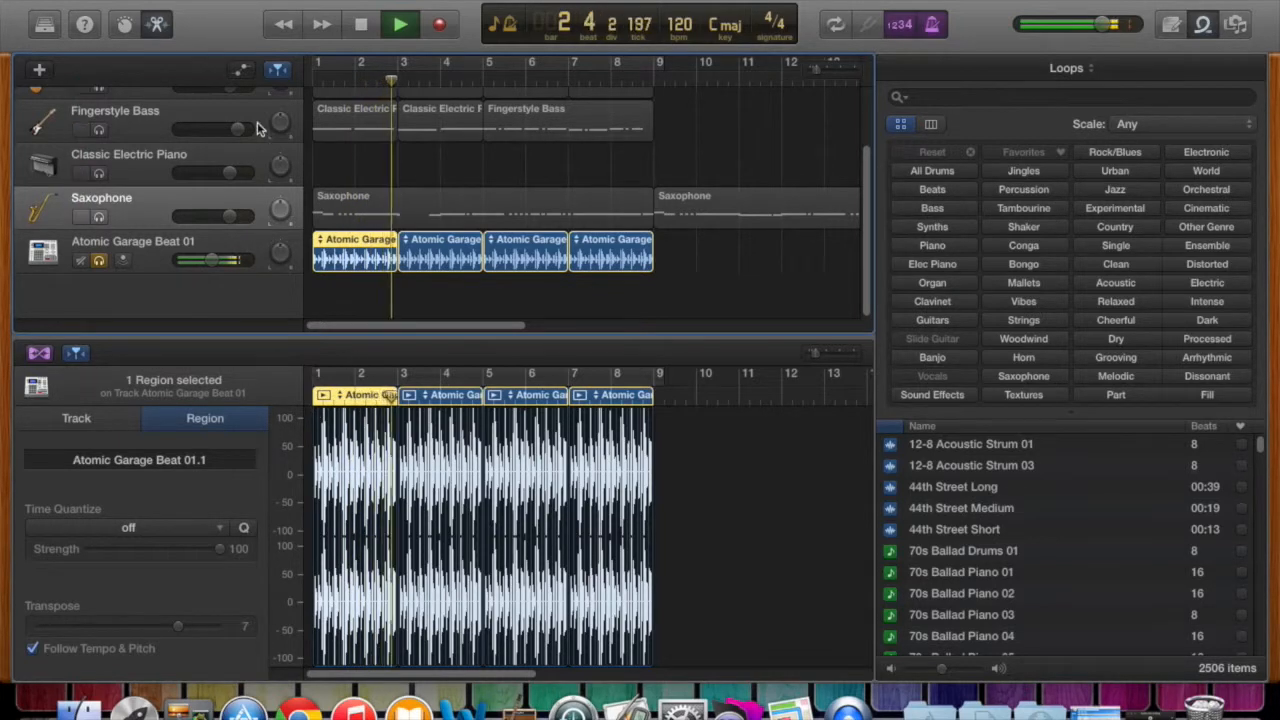
pyautogui.press('space')
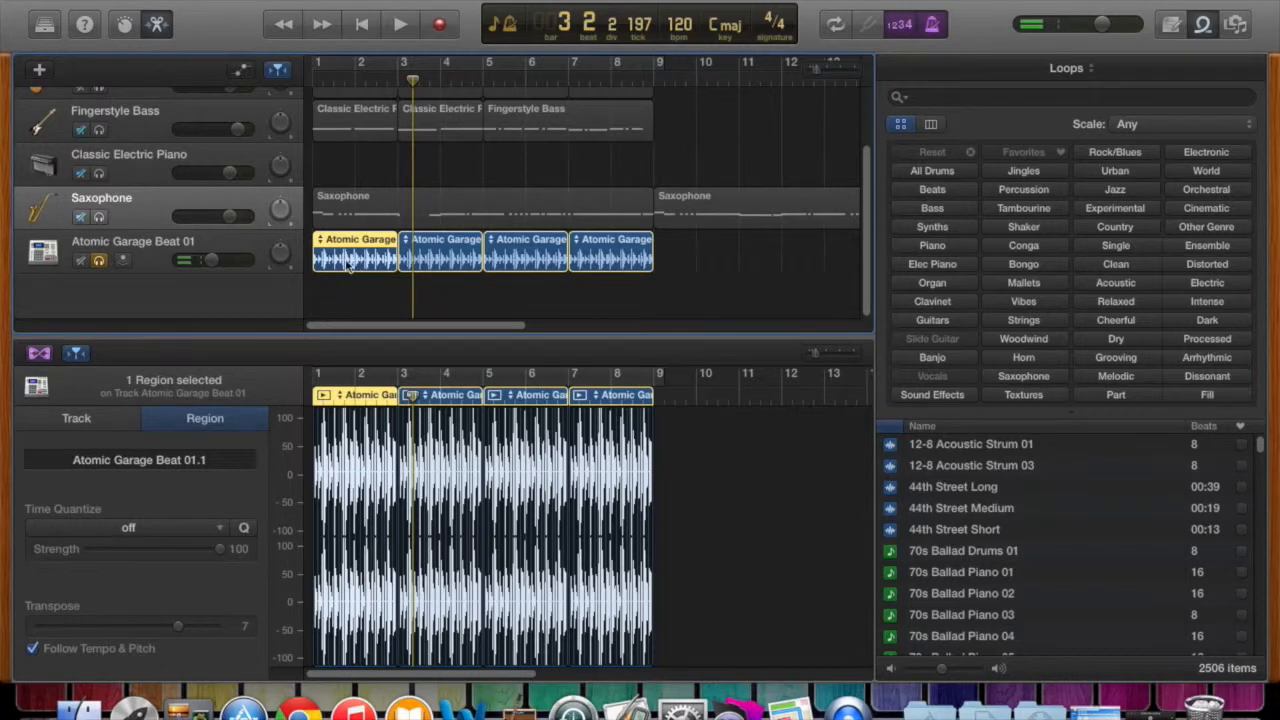
# Show the Smart Controls EQ and compare the Saxophone curve with Atomic Garage Beat 01, leaving the beat track selected.
pyautogui.click(126, 26)
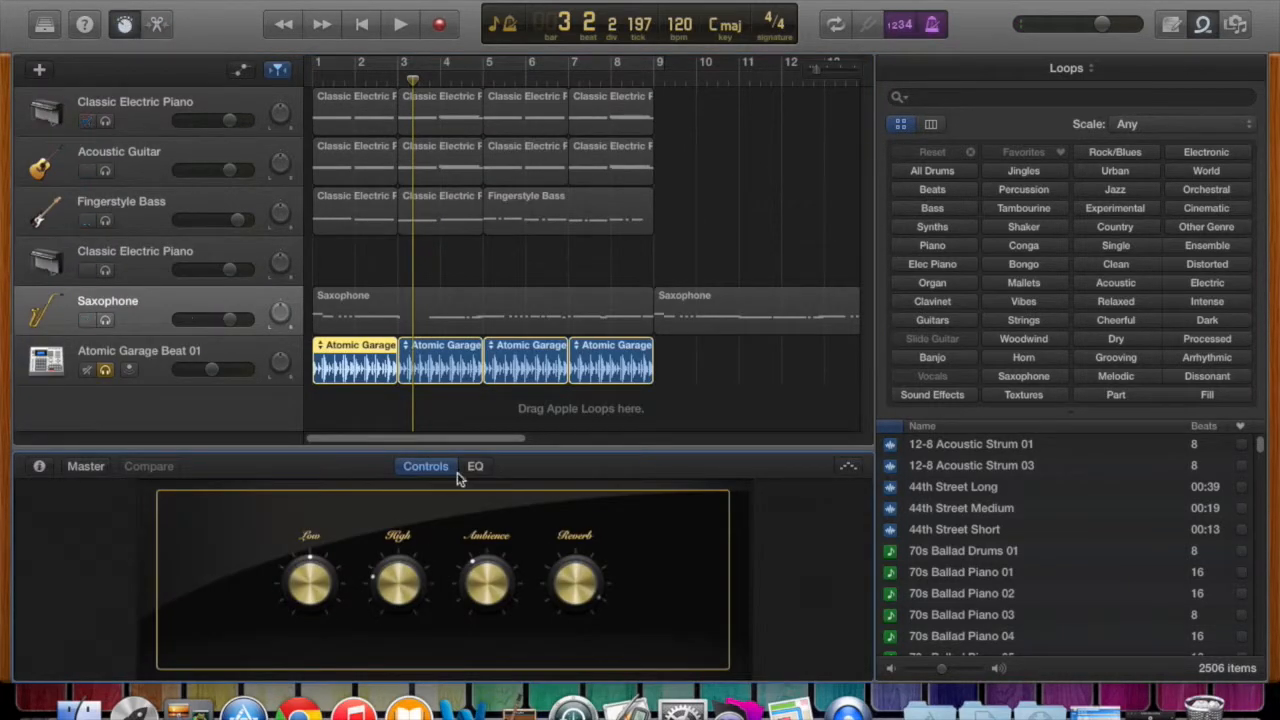
pyautogui.click(476, 469)
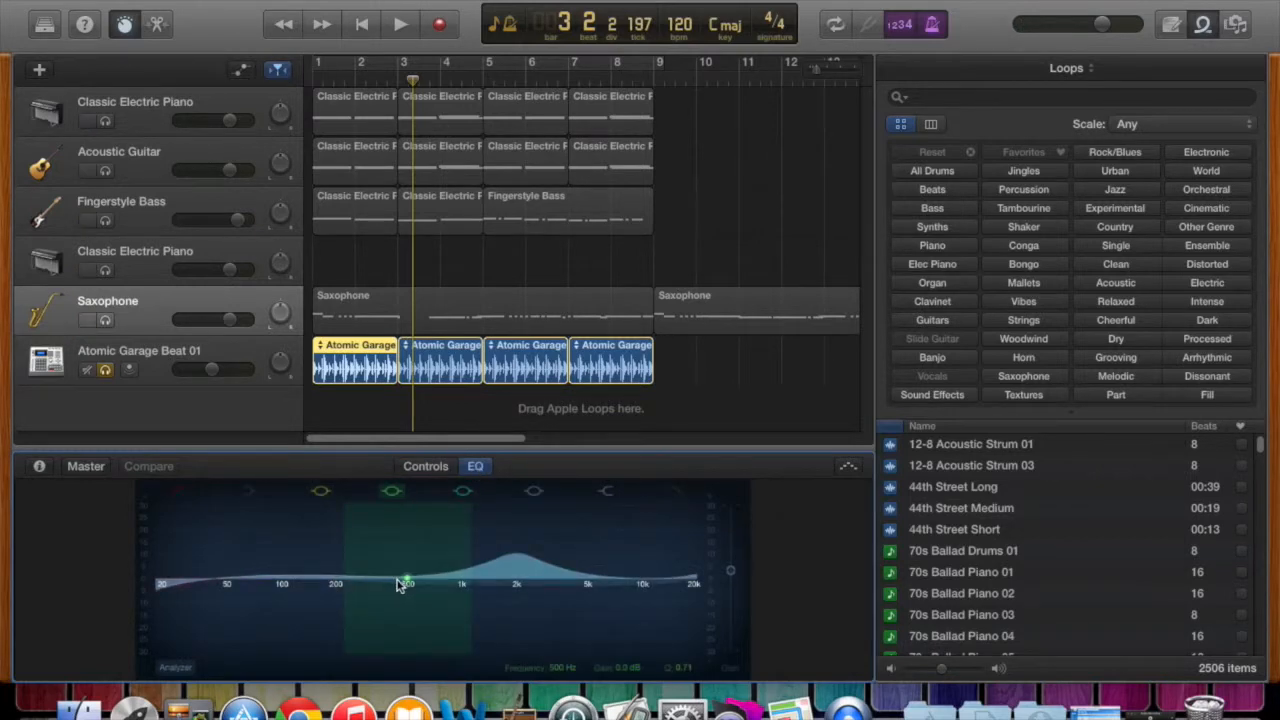
pyautogui.click(158, 361)
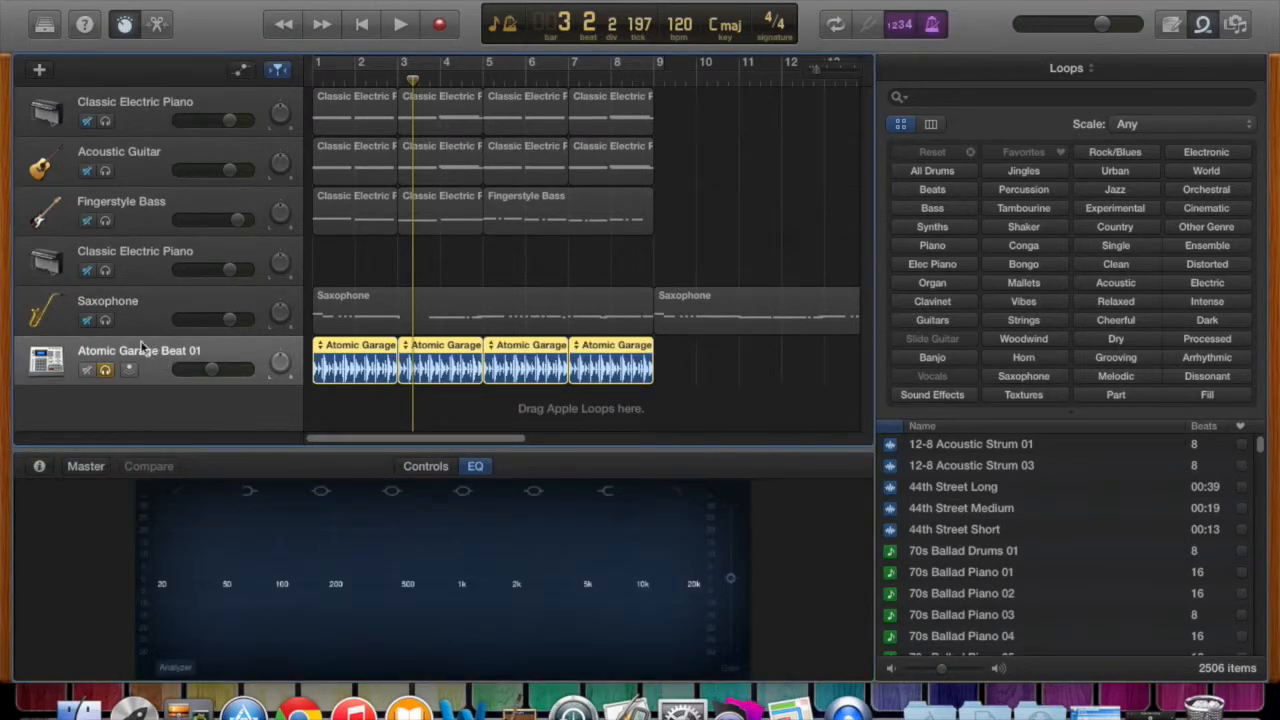
pyautogui.click(155, 309)
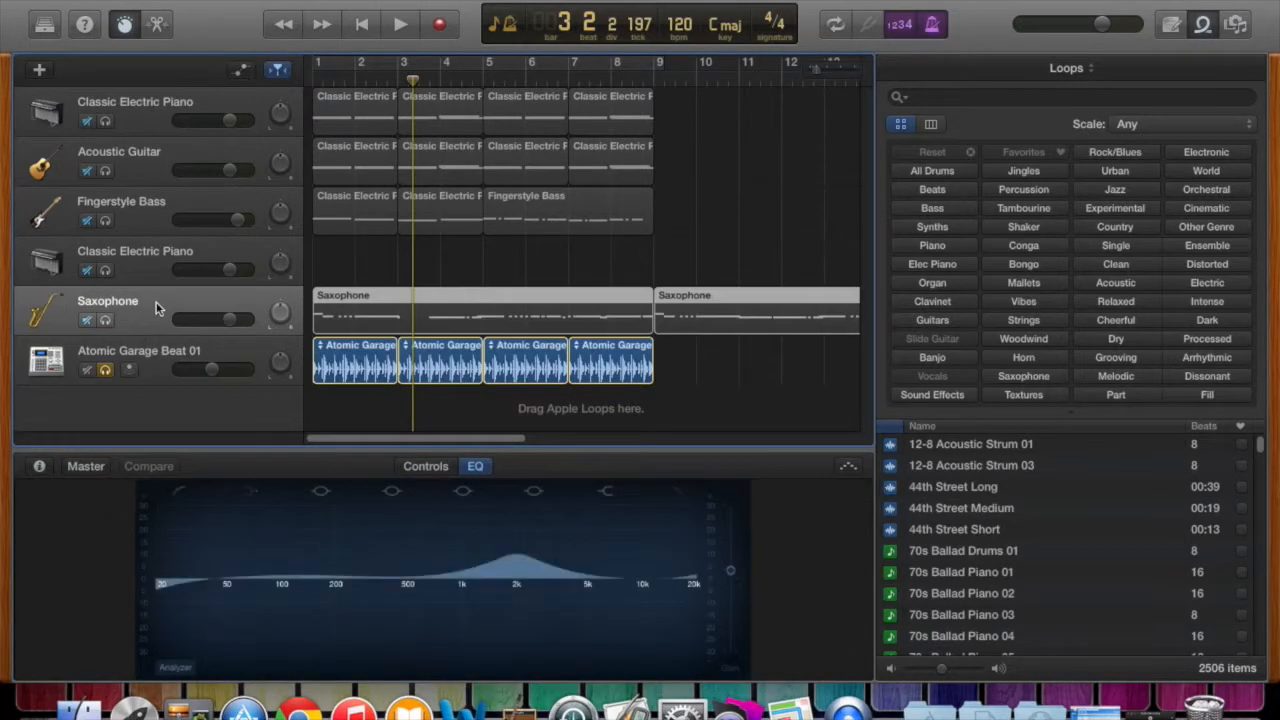
pyautogui.click(154, 372)
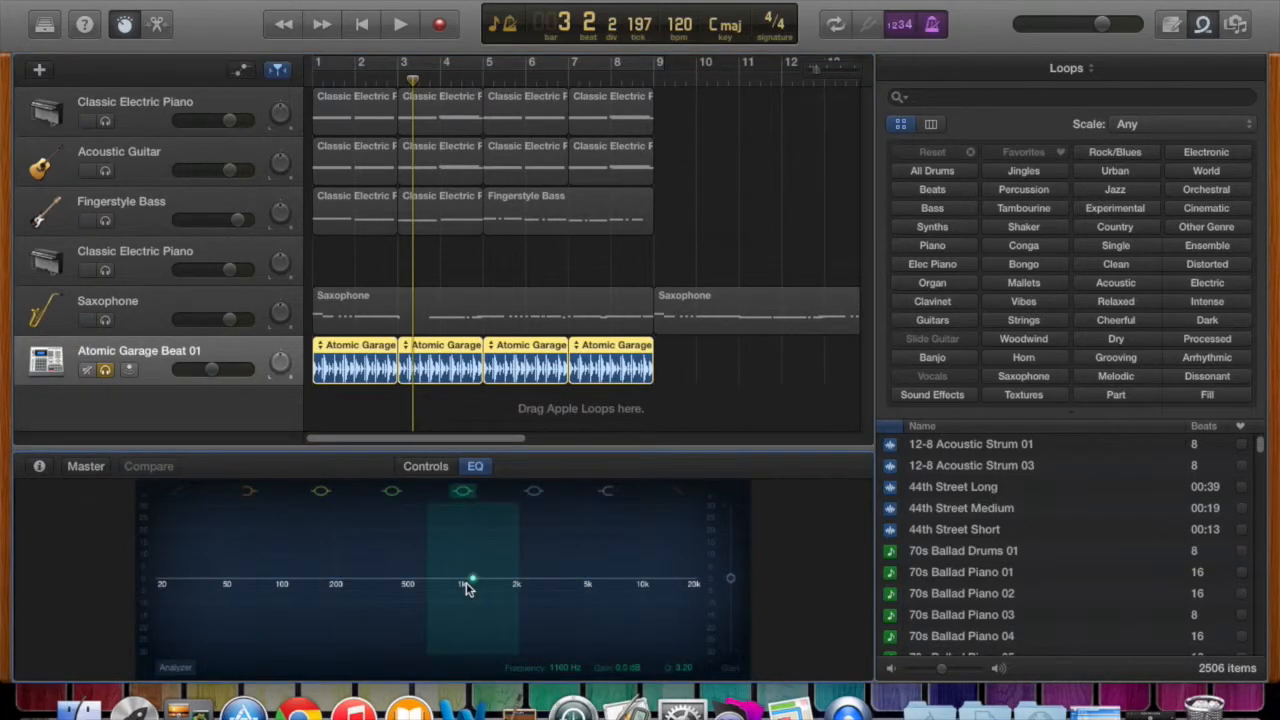
# Boost Atomic Garage Beat 01 by 10.0 dB at 1100 Hz and set overall EQ gain to +7.5 dB while playing, then return to bar 1.
pyautogui.moveTo(476, 586); pyautogui.dragTo(474, 550)
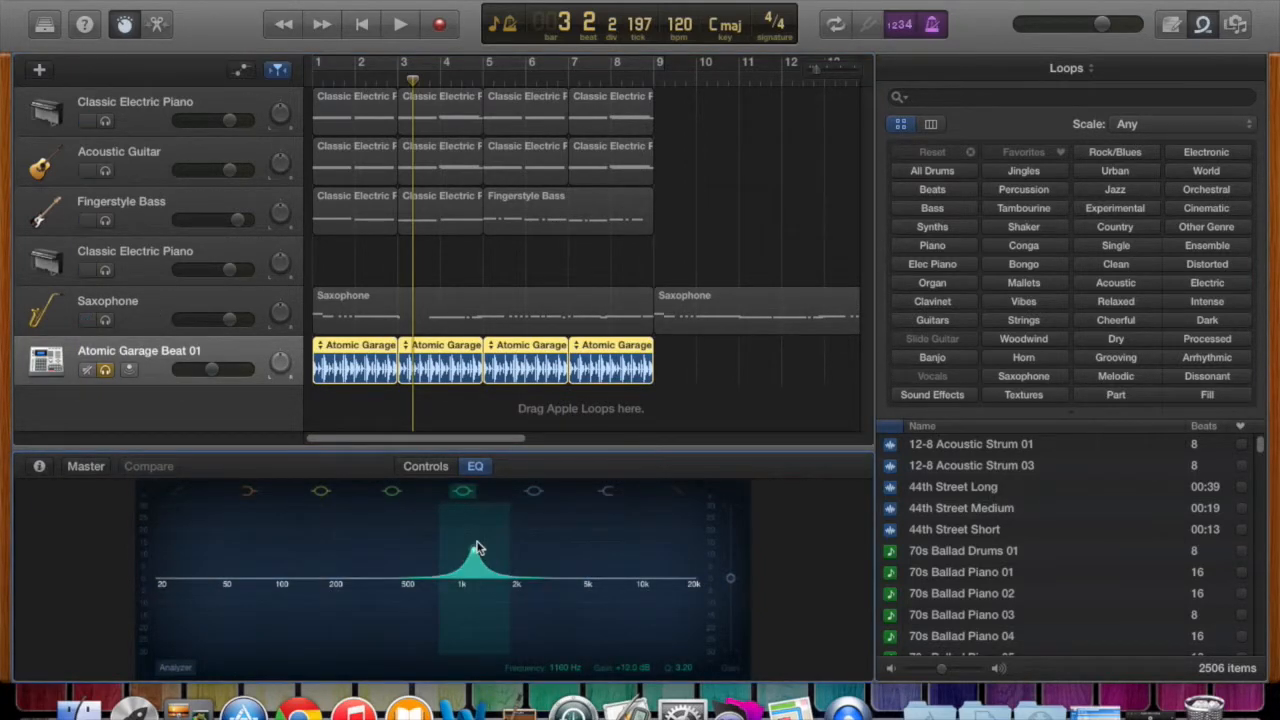
pyautogui.click(362, 24)
pyautogui.click(400, 25)
pyautogui.moveTo(474, 550)
pyautogui.mouseDown()
pyautogui.moveTo(467, 532)
pyautogui.moveTo(571, 519)
pyautogui.moveTo(703, 523)
pyautogui.moveTo(265, 541)
pyautogui.moveTo(443, 535)
pyautogui.moveTo(449, 556)
pyautogui.moveTo(471, 557)
pyautogui.mouseUp()
pyautogui.moveTo(732, 583); pyautogui.dragTo(733, 560)
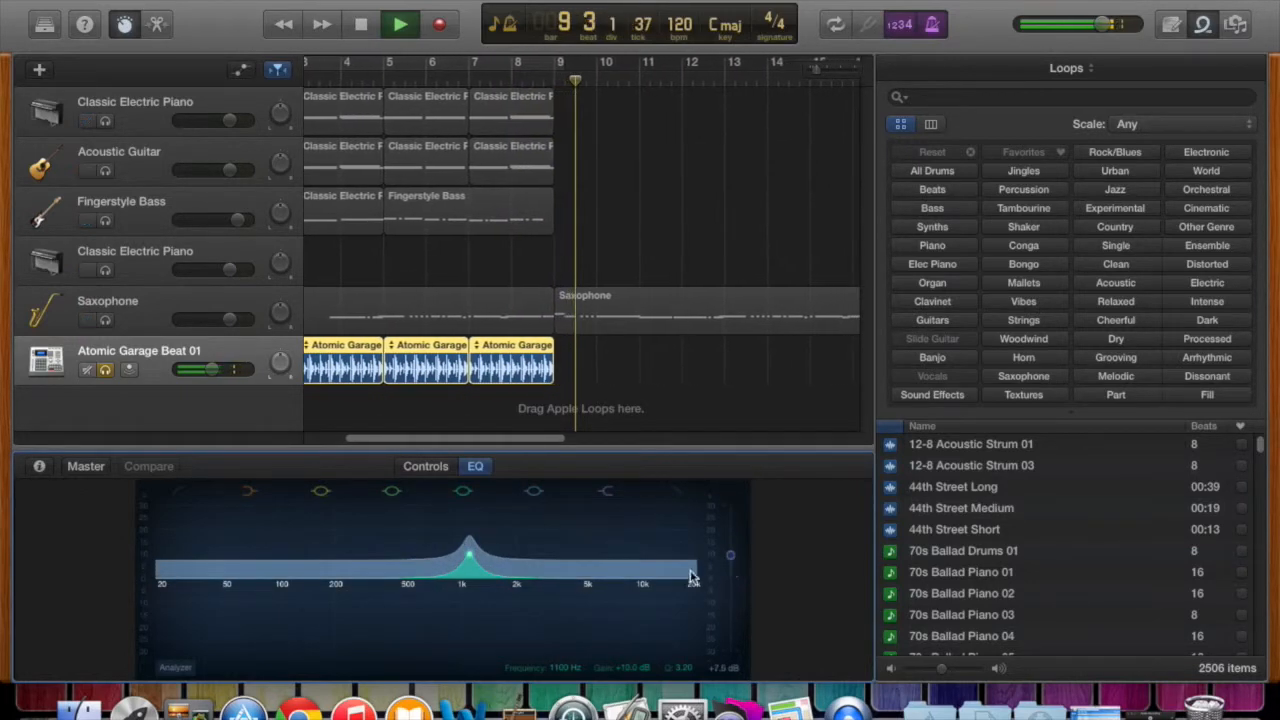
pyautogui.press('space')
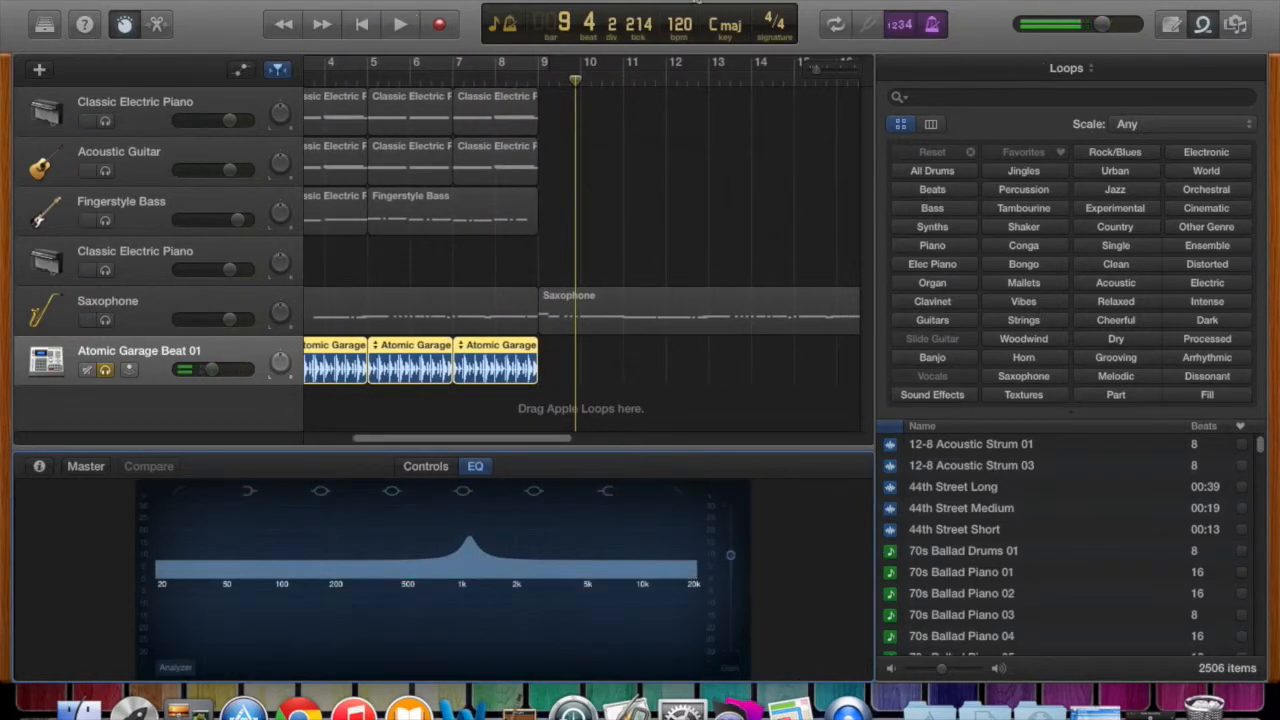
pyautogui.click(362, 24)
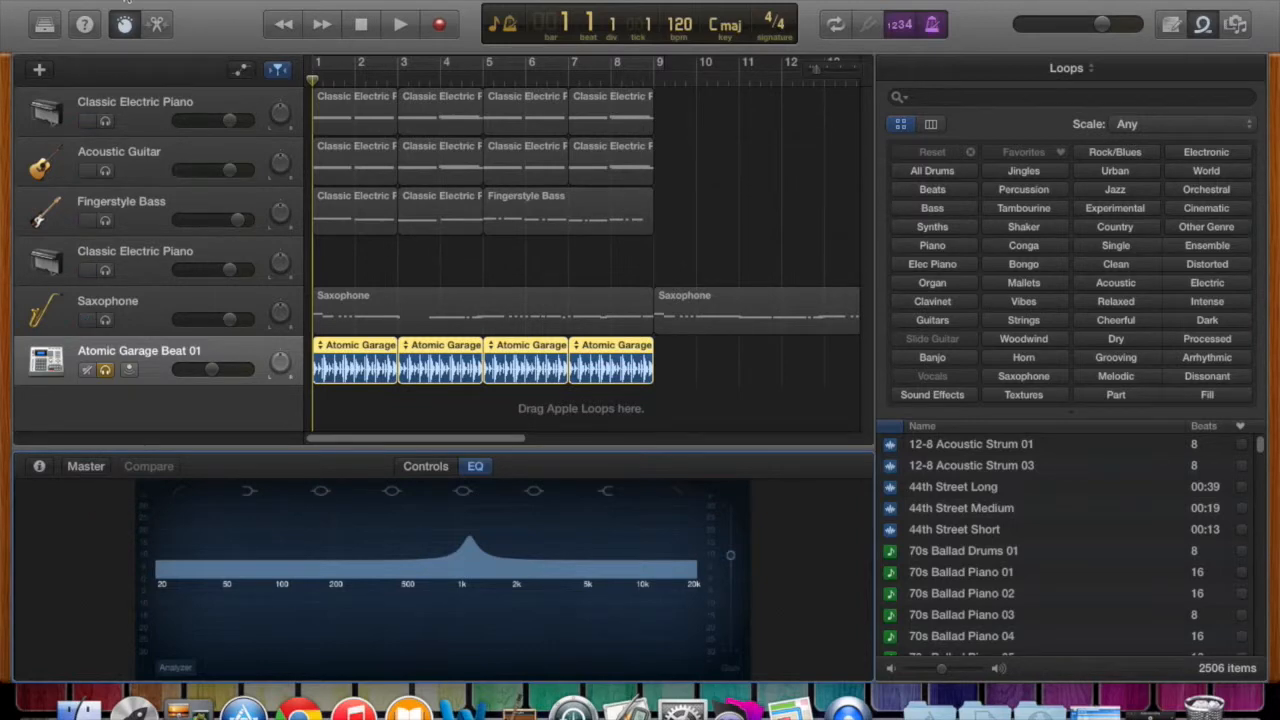
# Turn on the Atomic Garage Beat 01 compressor and play from bar 1 while raising compression, low EQ and reverb and lowering mid EQ.
pyautogui.click(445, 467)
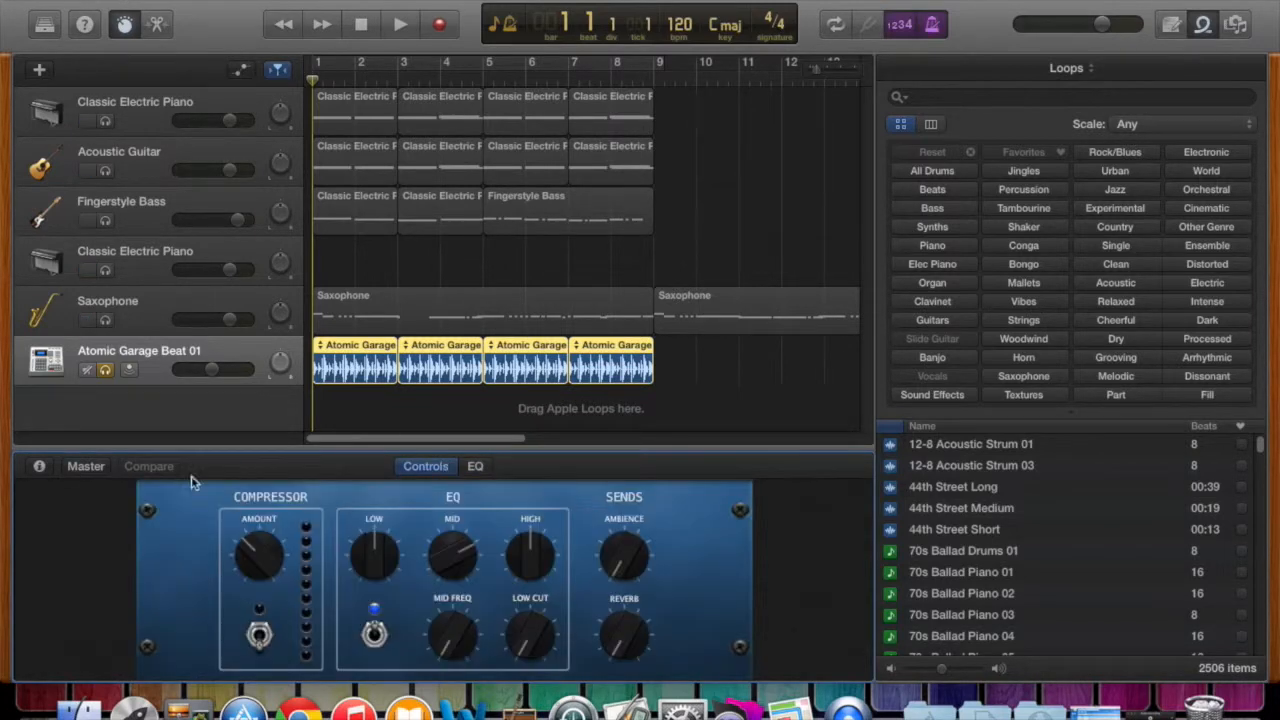
pyautogui.click(259, 635)
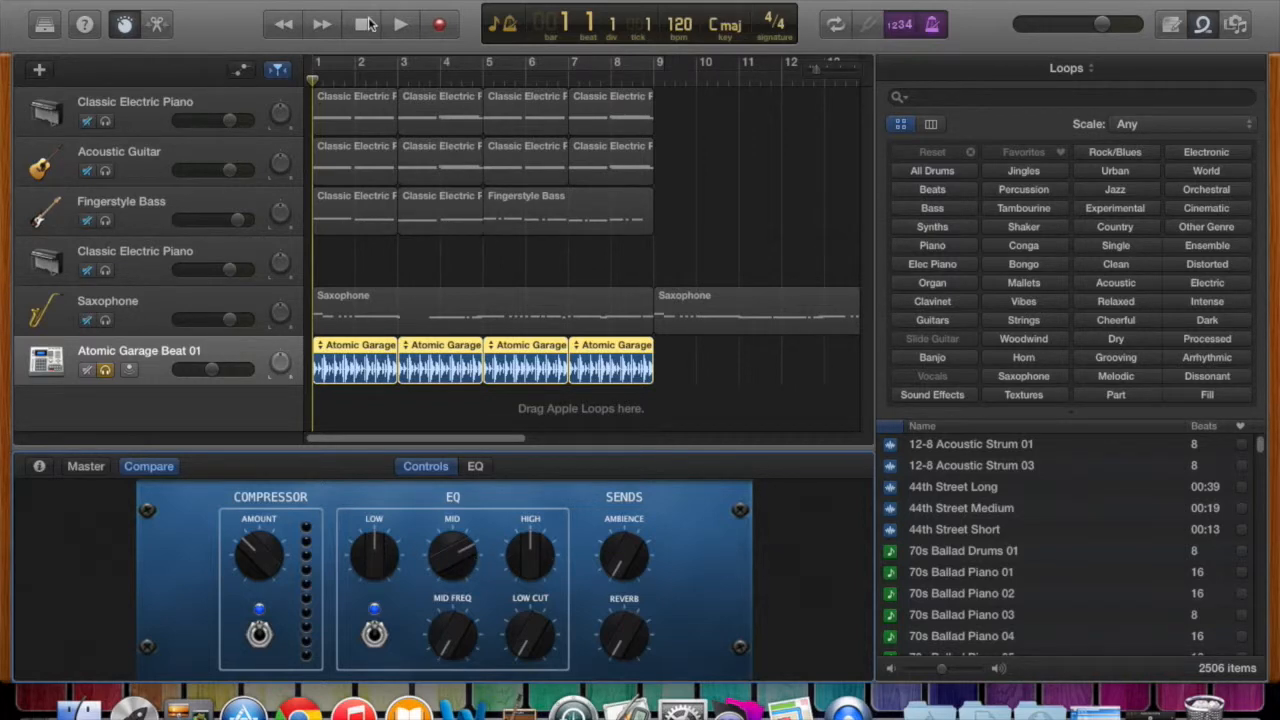
pyautogui.click(403, 25)
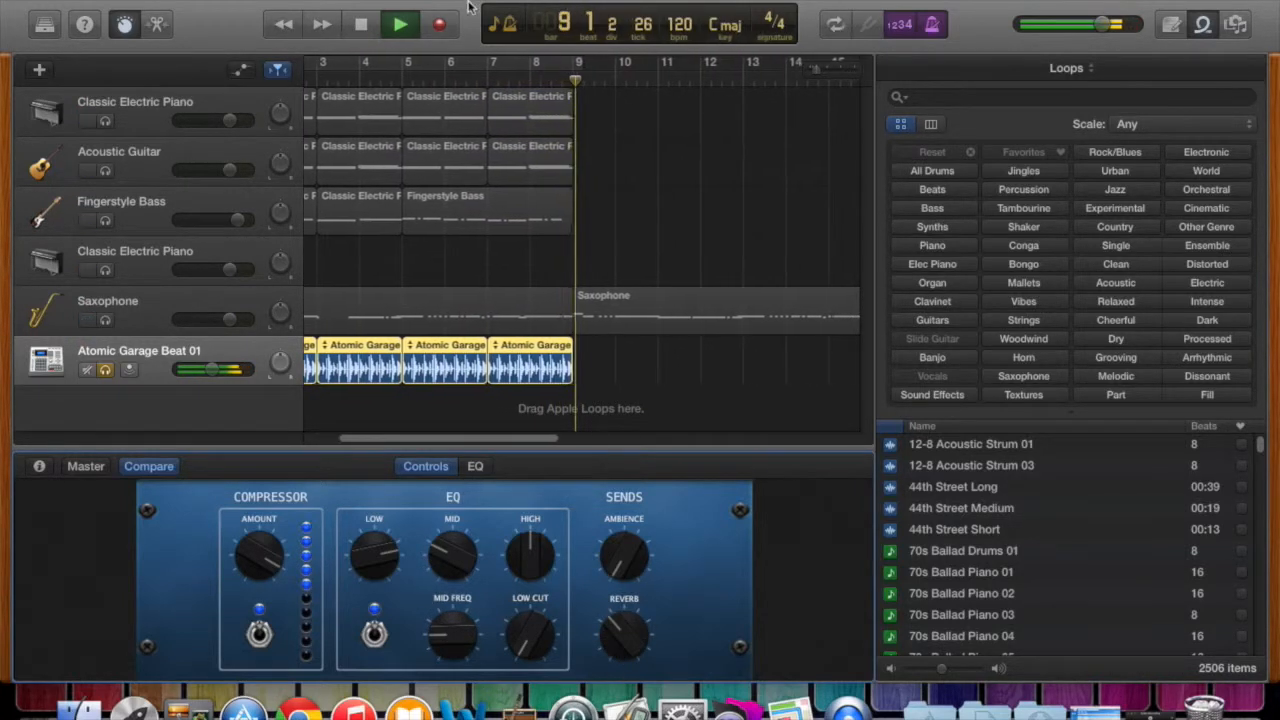
# Enable the cycle over bars 1 to 9 and play Atomic Garage Beat 01 while raising ambience and reverb, then return to bar 1.
pyautogui.click(837, 26)
pyautogui.click(361, 25)
pyautogui.click(364, 26)
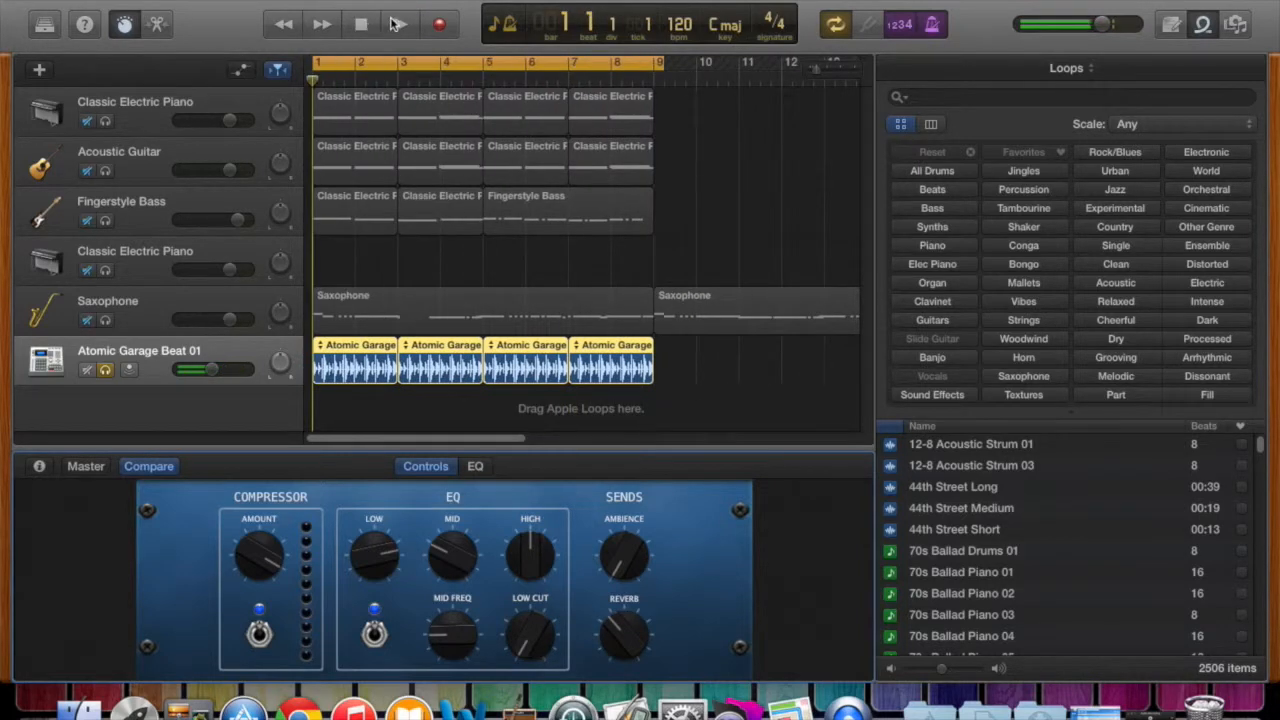
pyautogui.click(398, 25)
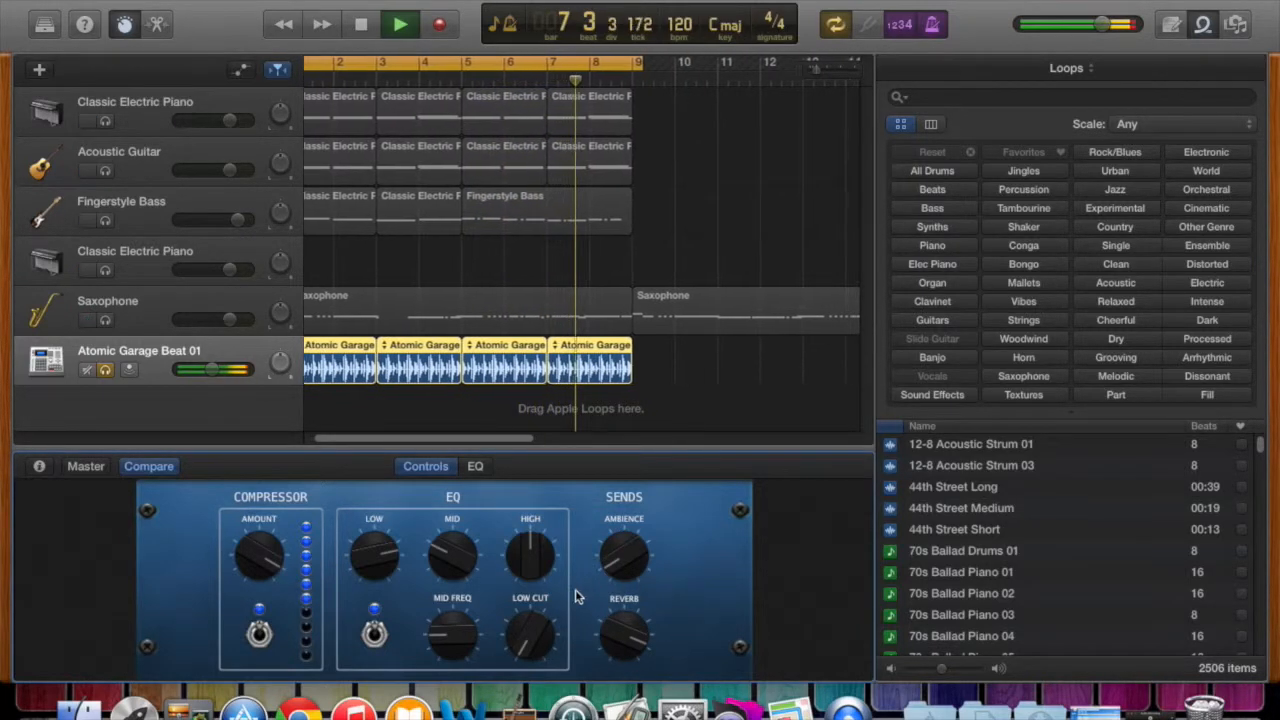
pyautogui.click(366, 26)
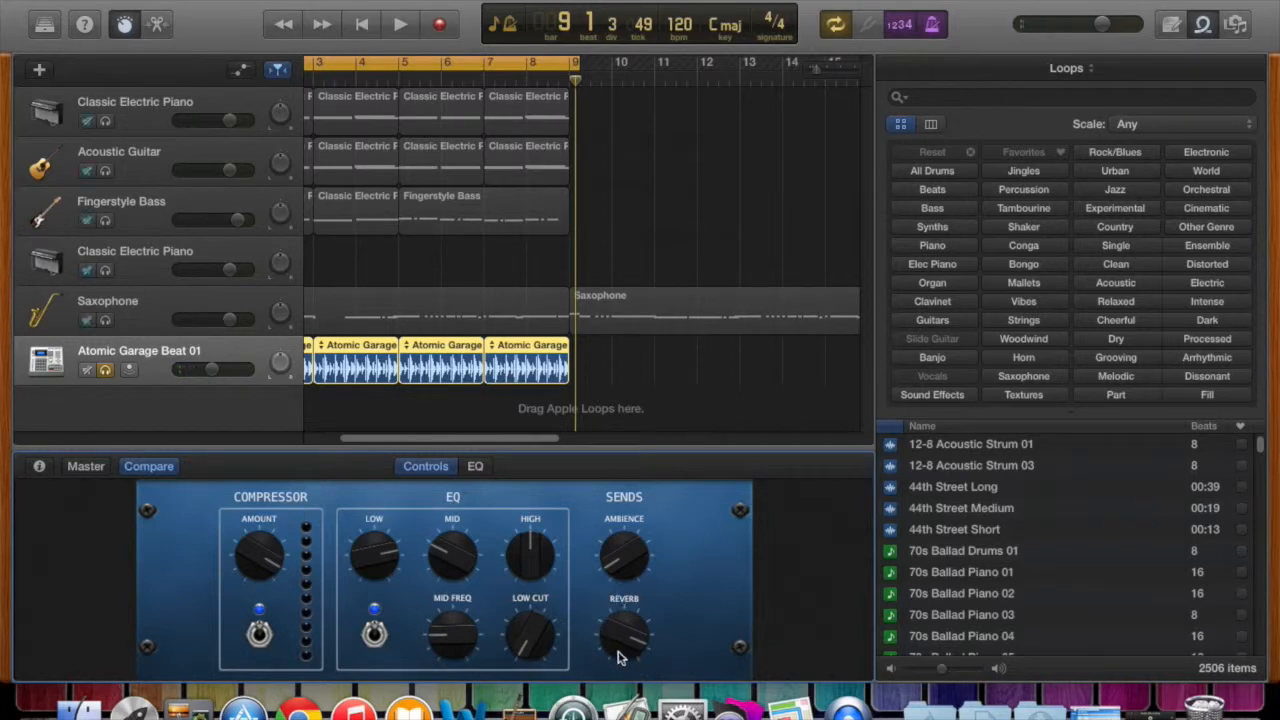
pyautogui.click(361, 24)
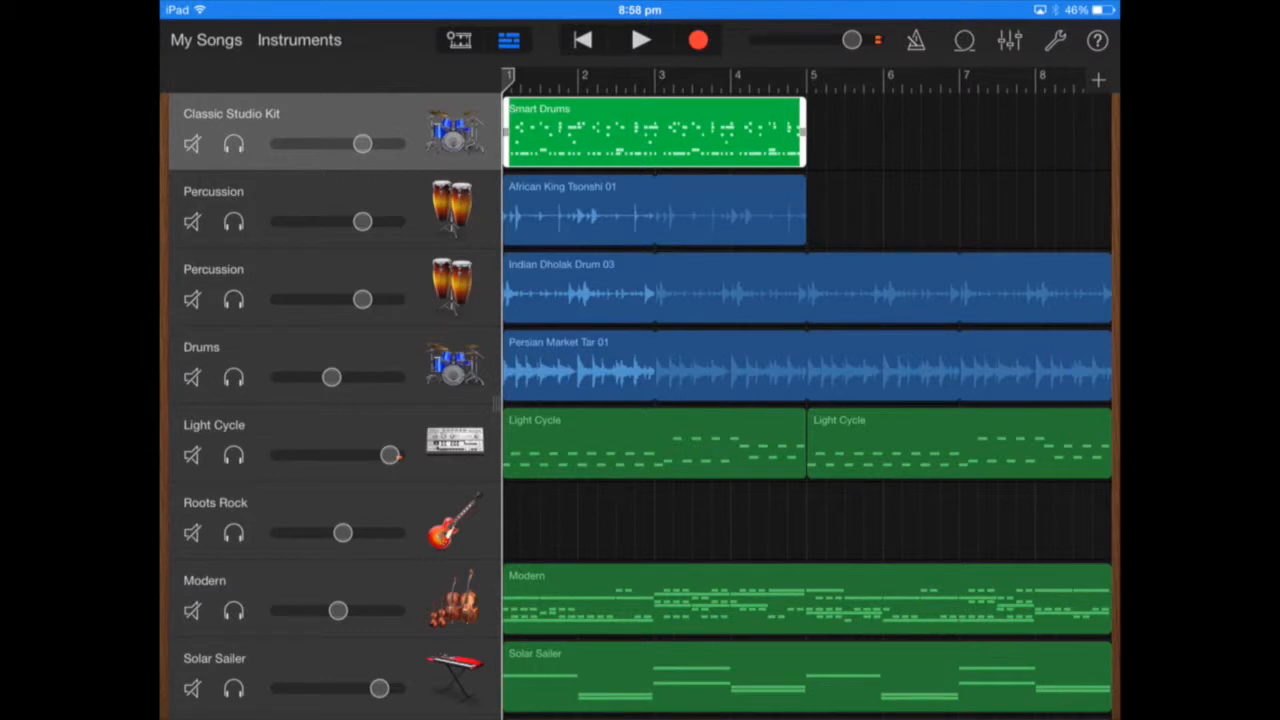
# Switch to the GarageBand song on the iPad, play it from bar 1, and move the playhead back to bar 1.
pyautogui.click(641, 40)
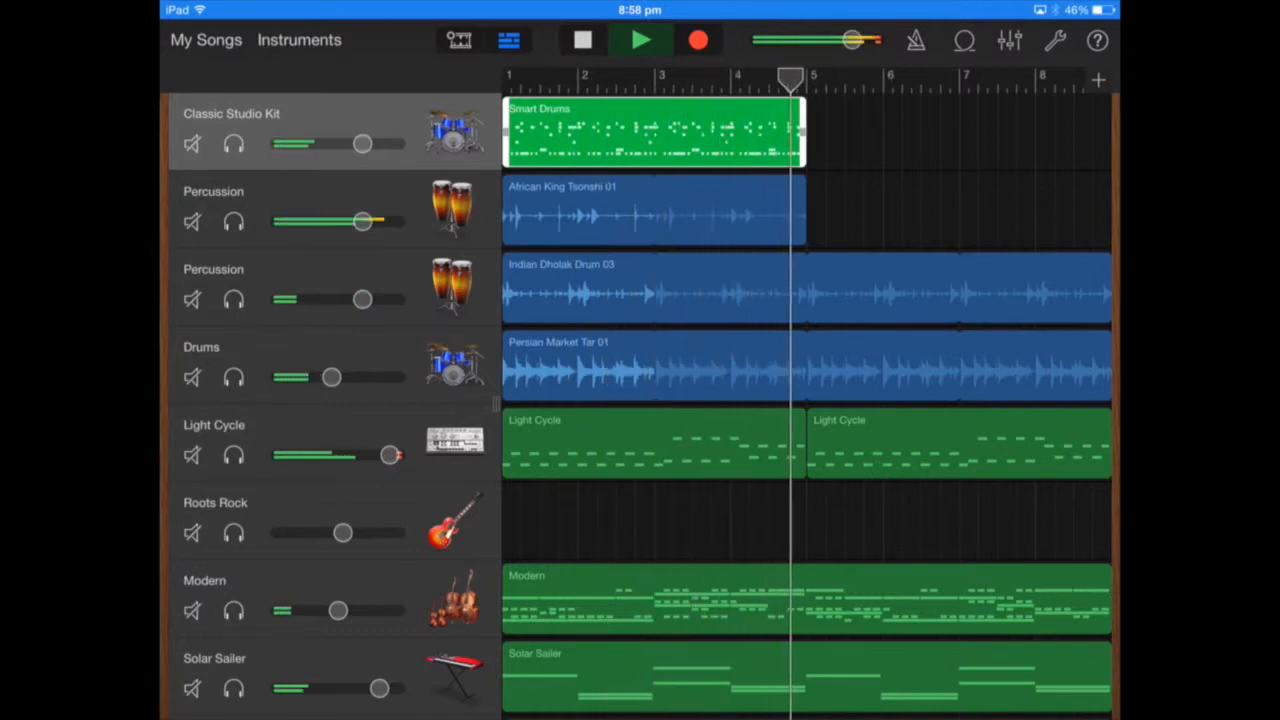
pyautogui.click(583, 40)
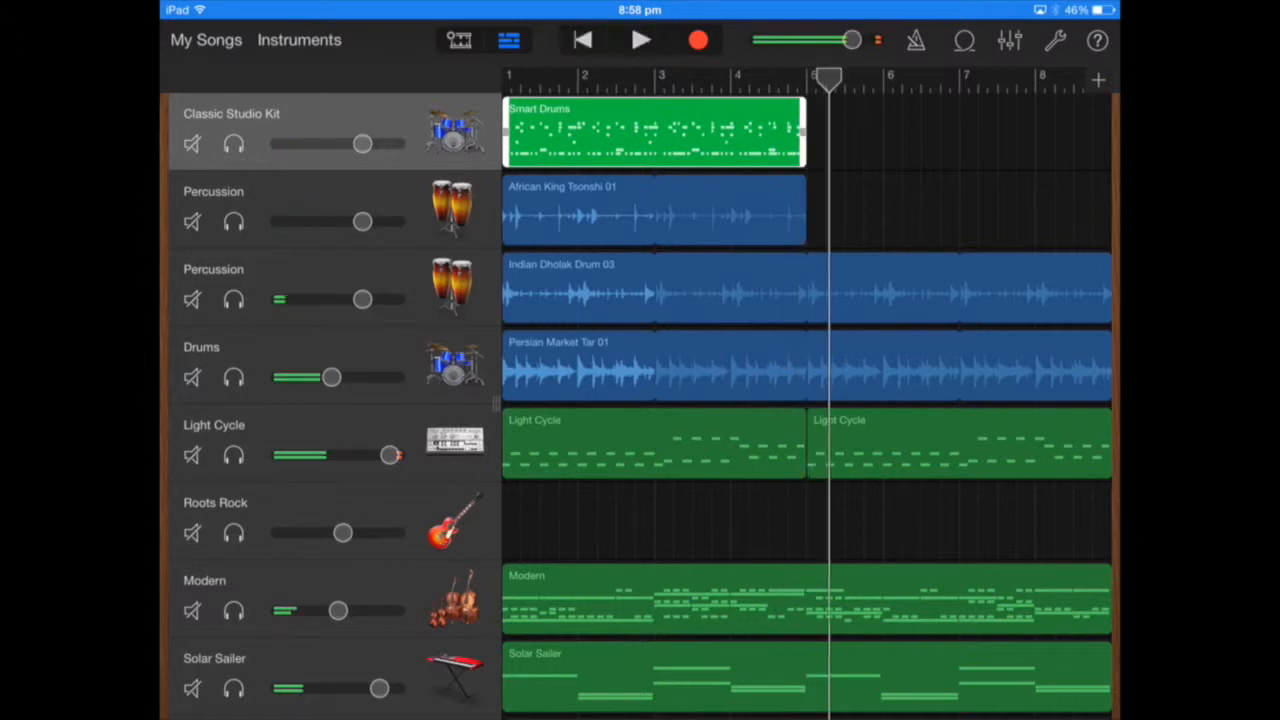
pyautogui.moveTo(829, 78); pyautogui.dragTo(508, 78)
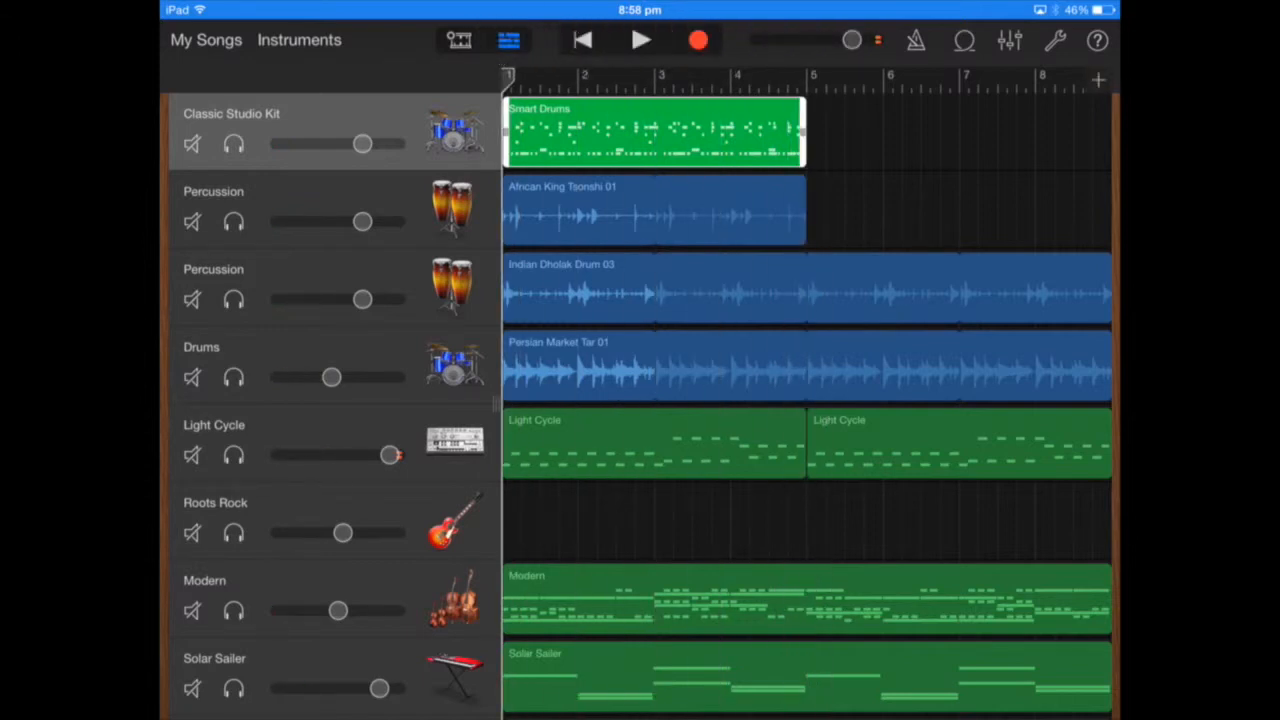
# Solo the Light Cycle track, play it from bar 1, and return to the start.
pyautogui.click(654, 132)
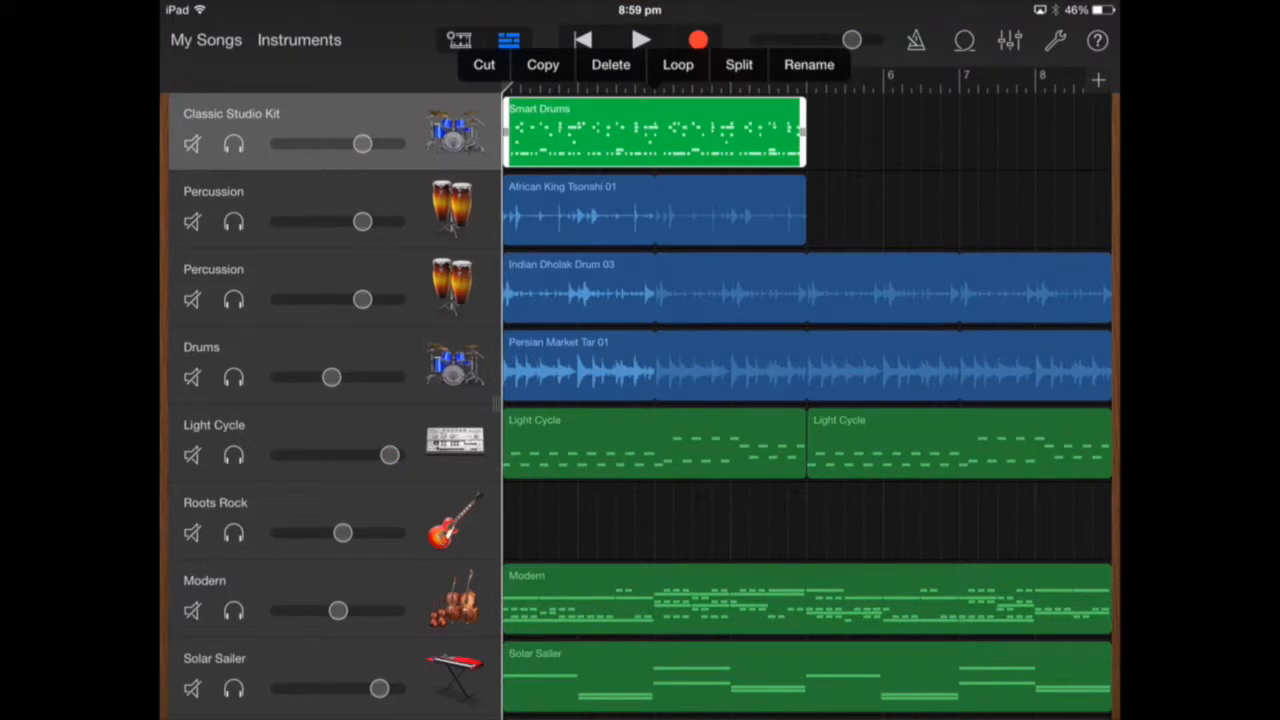
pyautogui.click(654, 443)
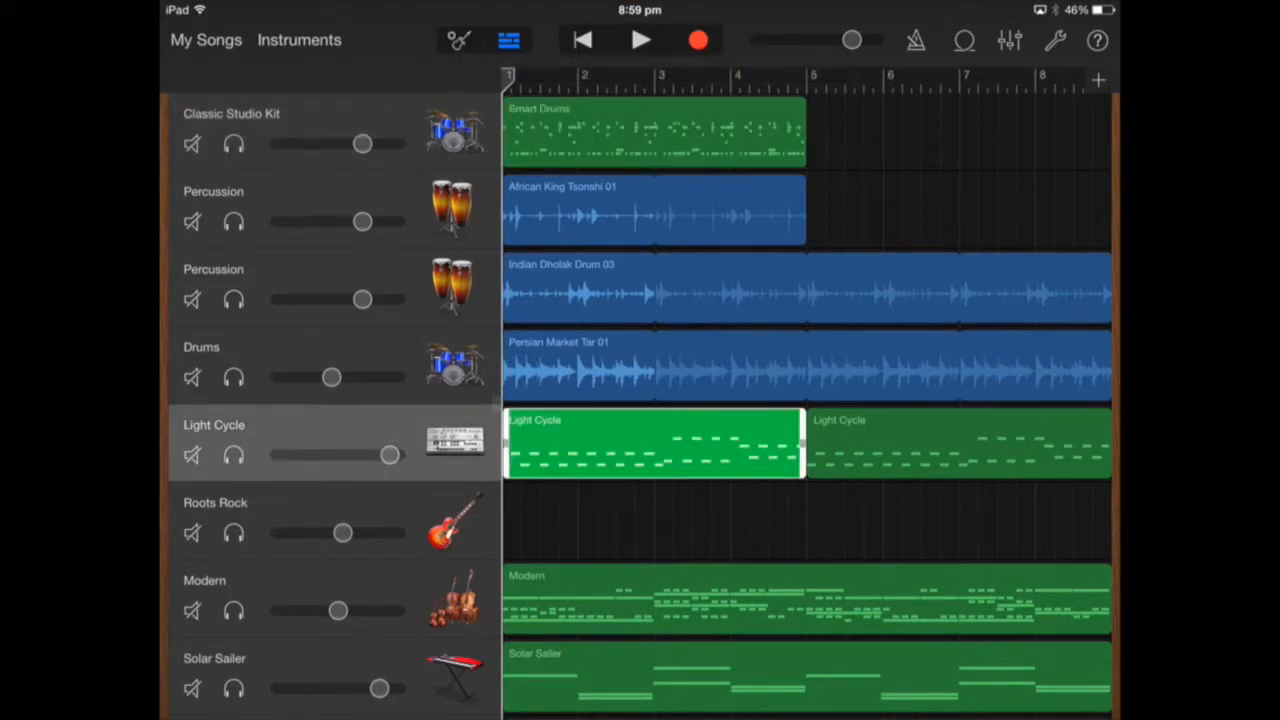
pyautogui.click(654, 521)
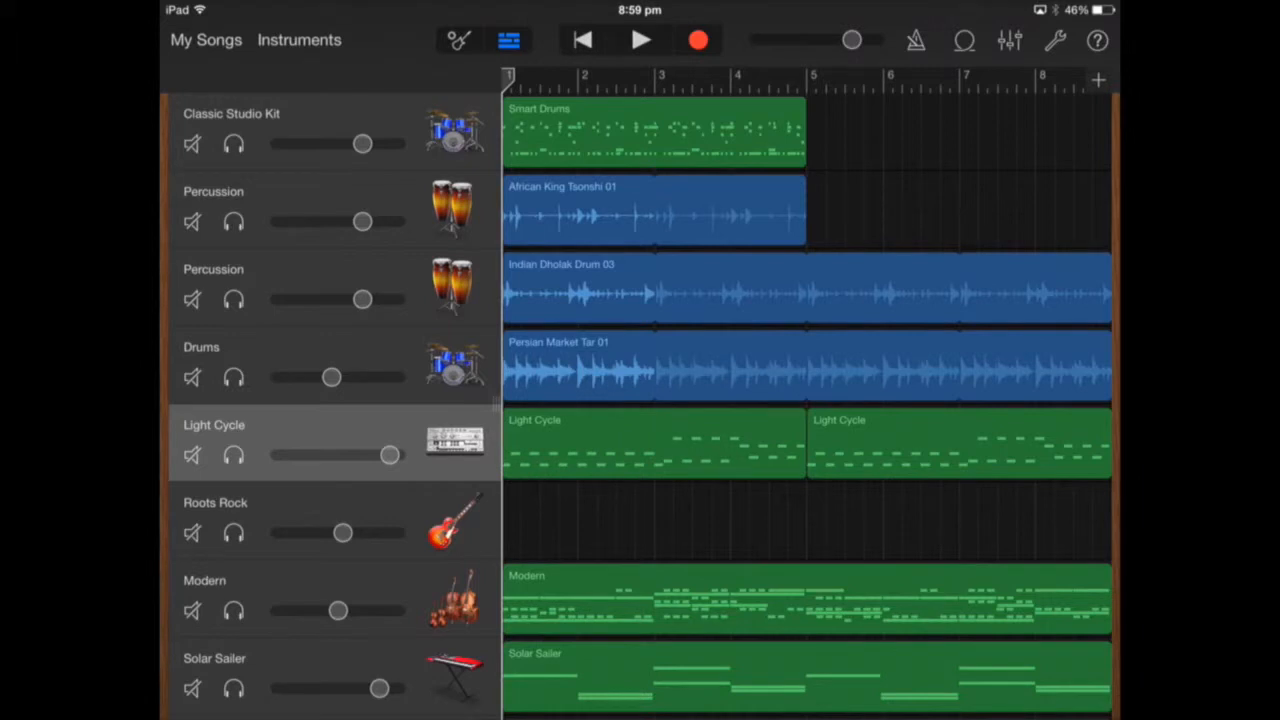
pyautogui.click(233, 455)
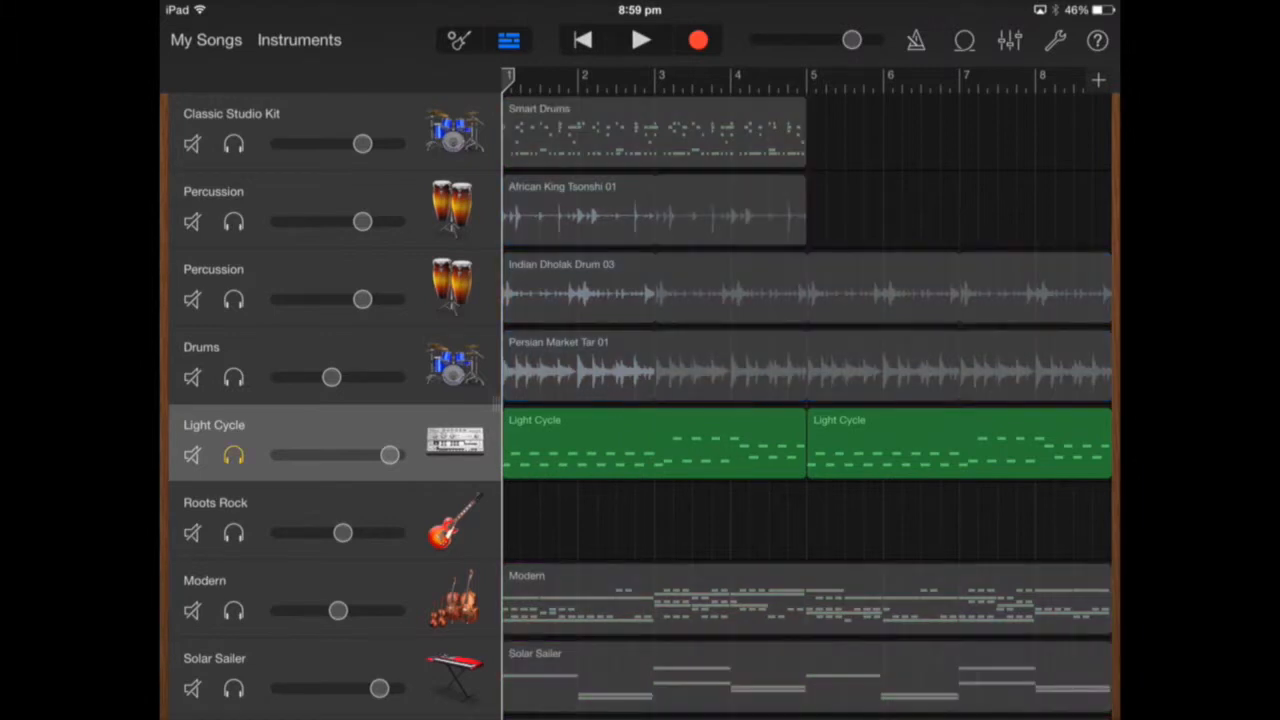
pyautogui.click(641, 40)
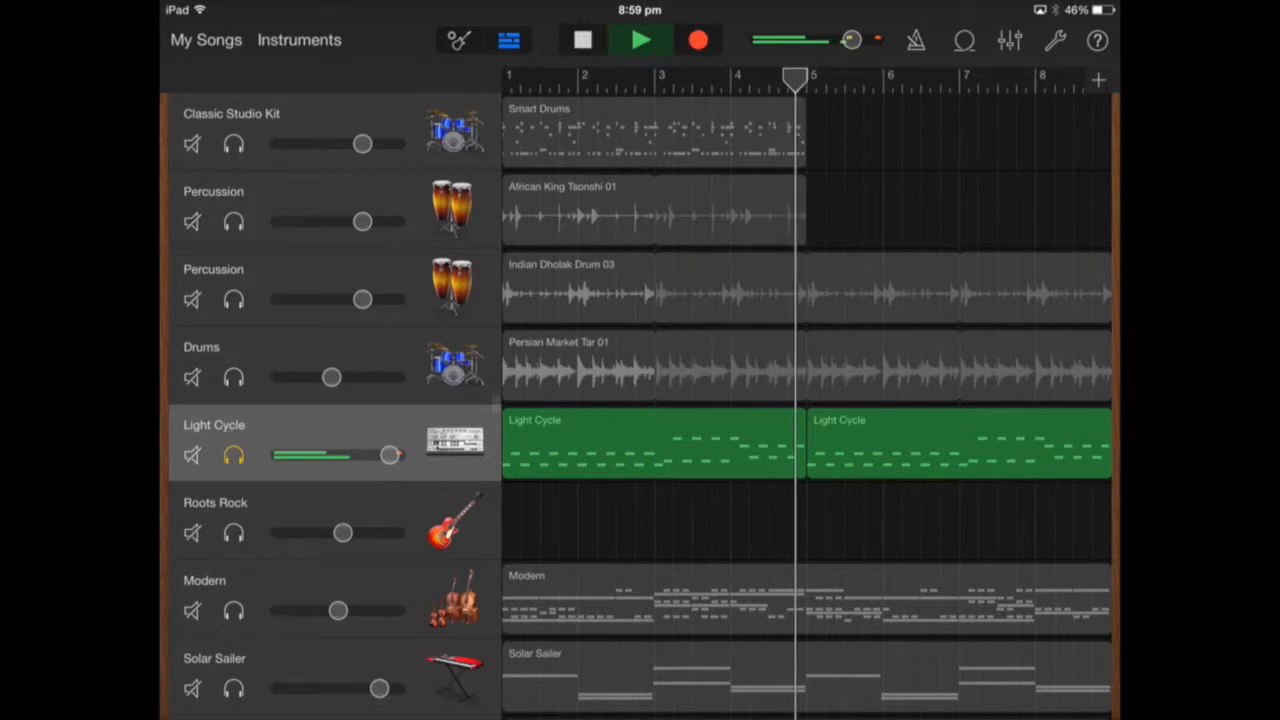
pyautogui.click(583, 40)
pyautogui.click(583, 40)
# Open the first Light Cycle region for note editing and bring its bars 1 to 4 into view.
pyautogui.click(654, 443)
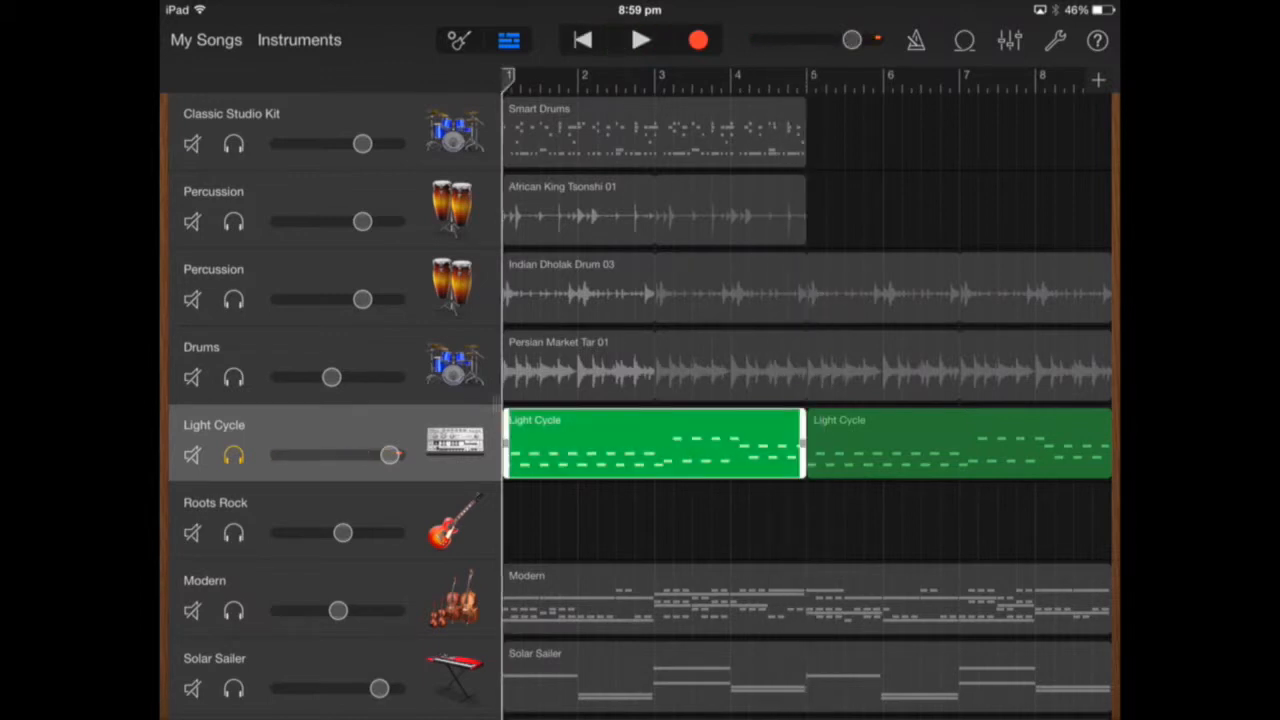
pyautogui.click(654, 443)
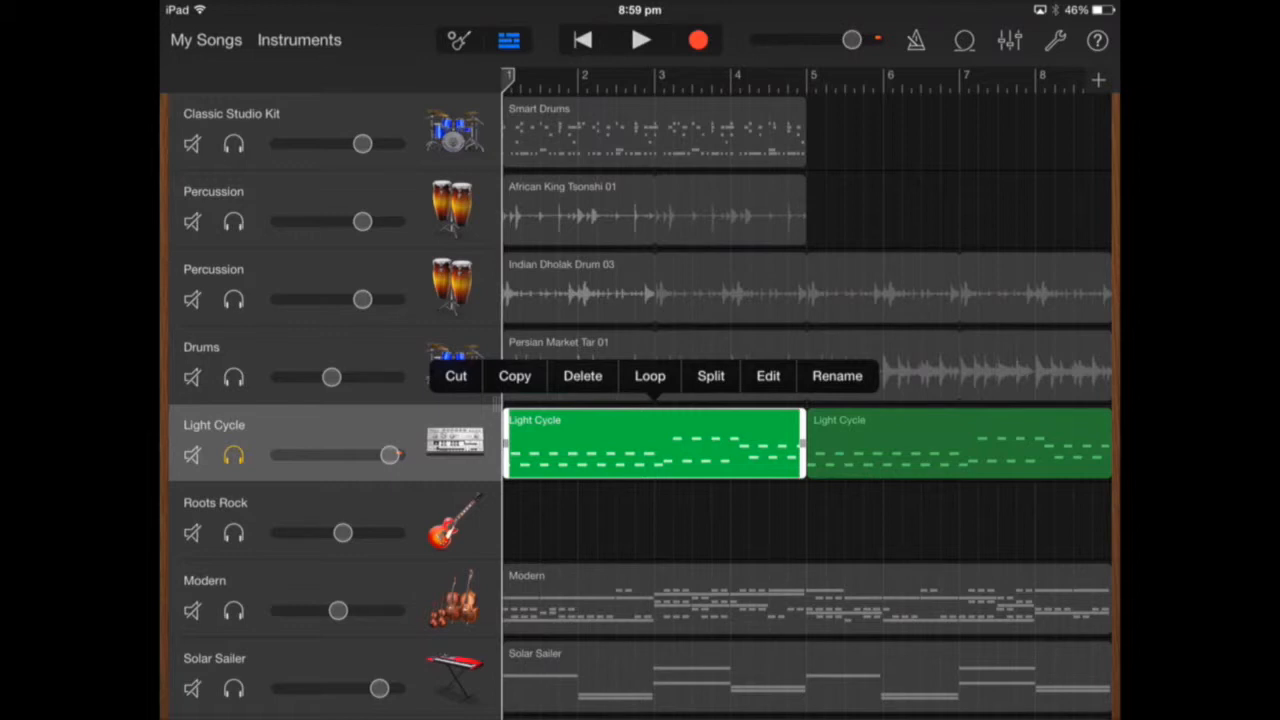
pyautogui.click(768, 376)
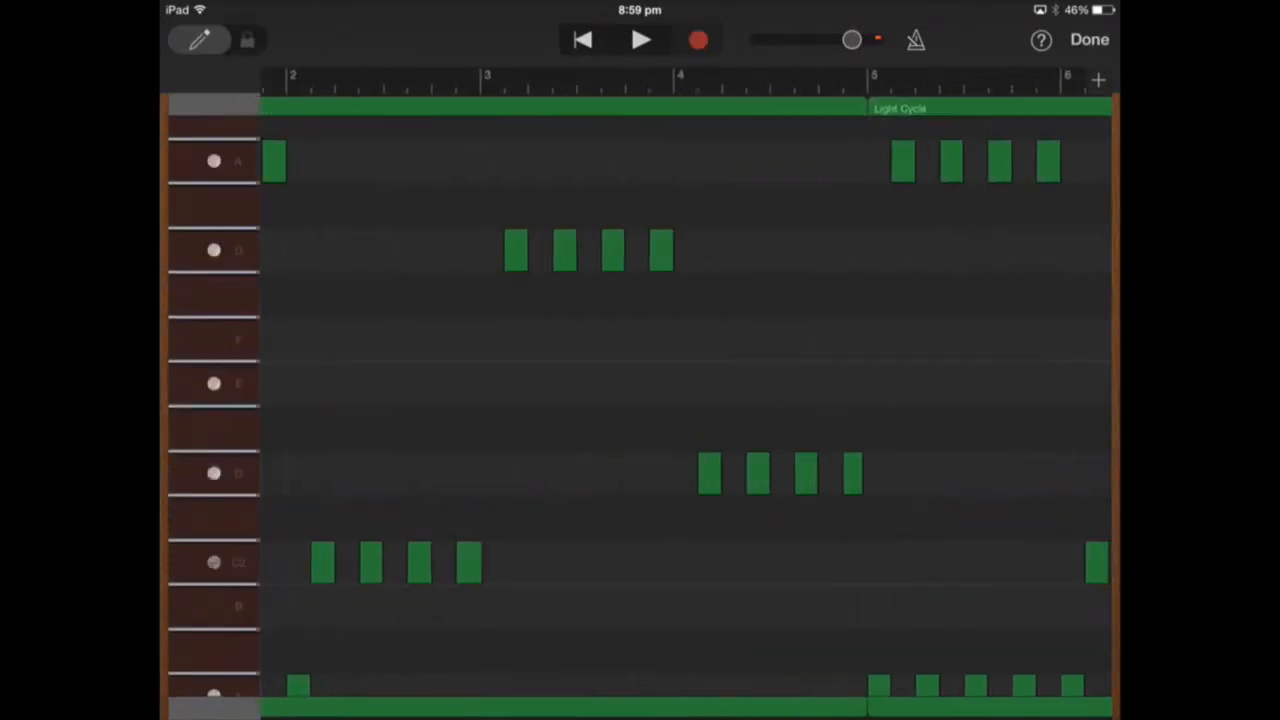
pyautogui.scroll(1, 474, 400)
pyautogui.hscroll(-5, 686, 400)
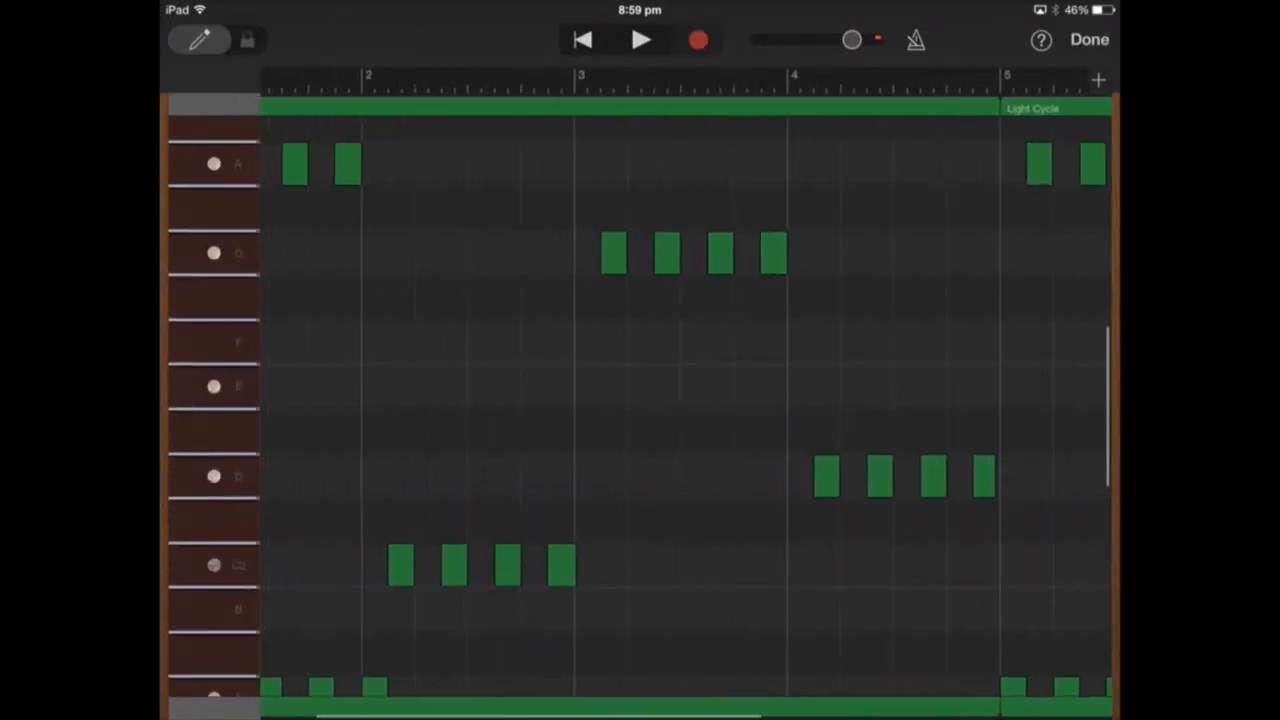
pyautogui.hscroll(3, 686, 400)
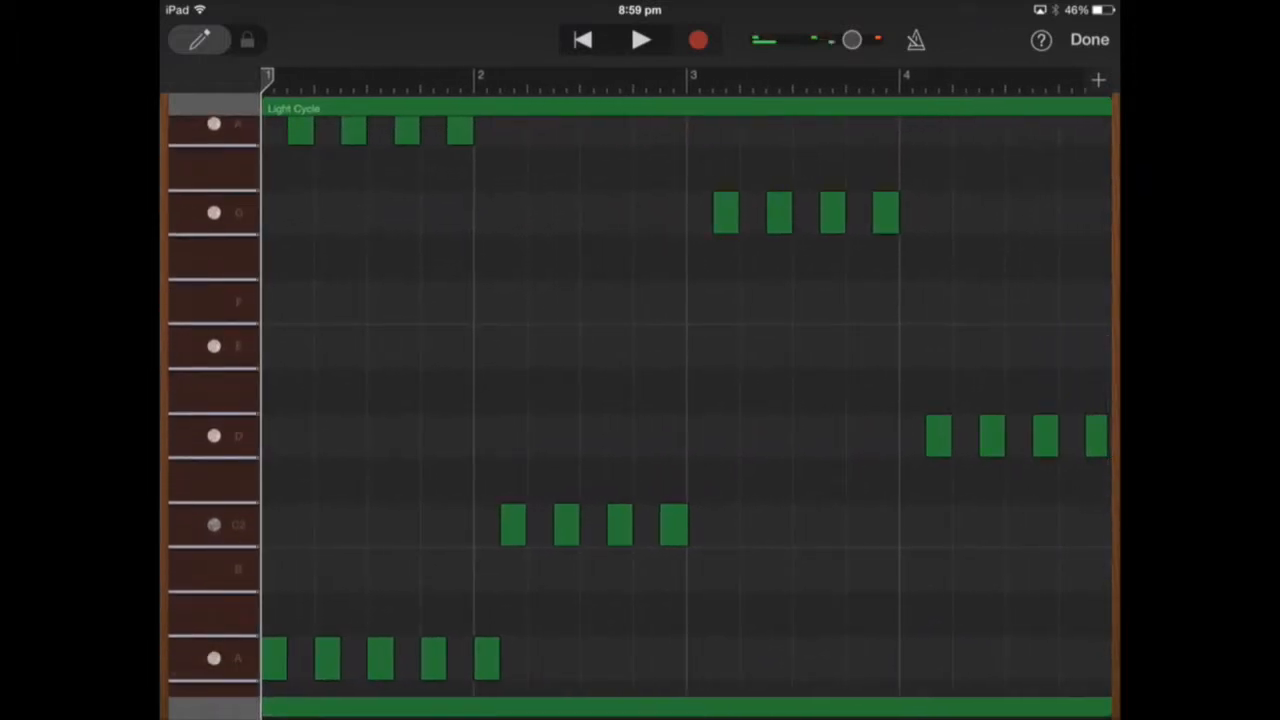
# Lengthen the five lower A notes from bar 1 to the start of bar 2 to one beat each.
pyautogui.click(214, 130)
pyautogui.click(274, 658)
pyautogui.click(274, 658)
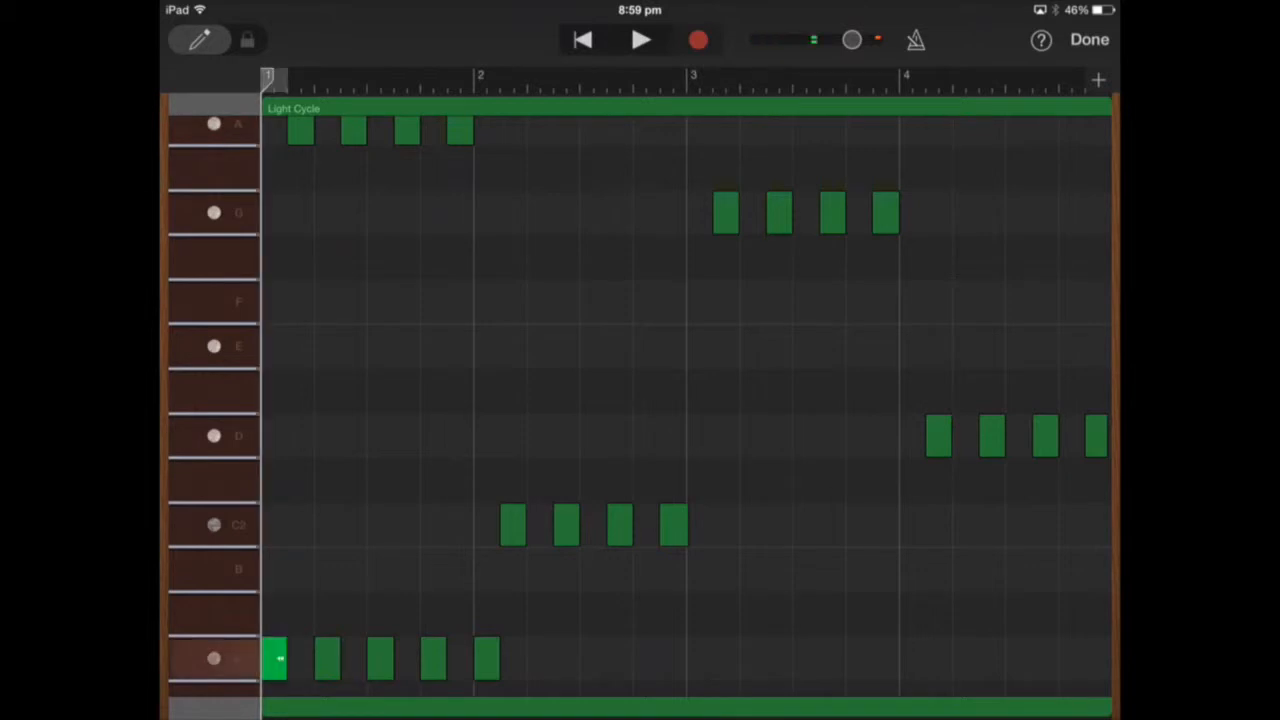
pyautogui.click(327, 658)
pyautogui.click(274, 658)
pyautogui.moveTo(280, 658); pyautogui.dragTo(358, 658)
pyautogui.click(327, 658)
pyautogui.click(380, 658)
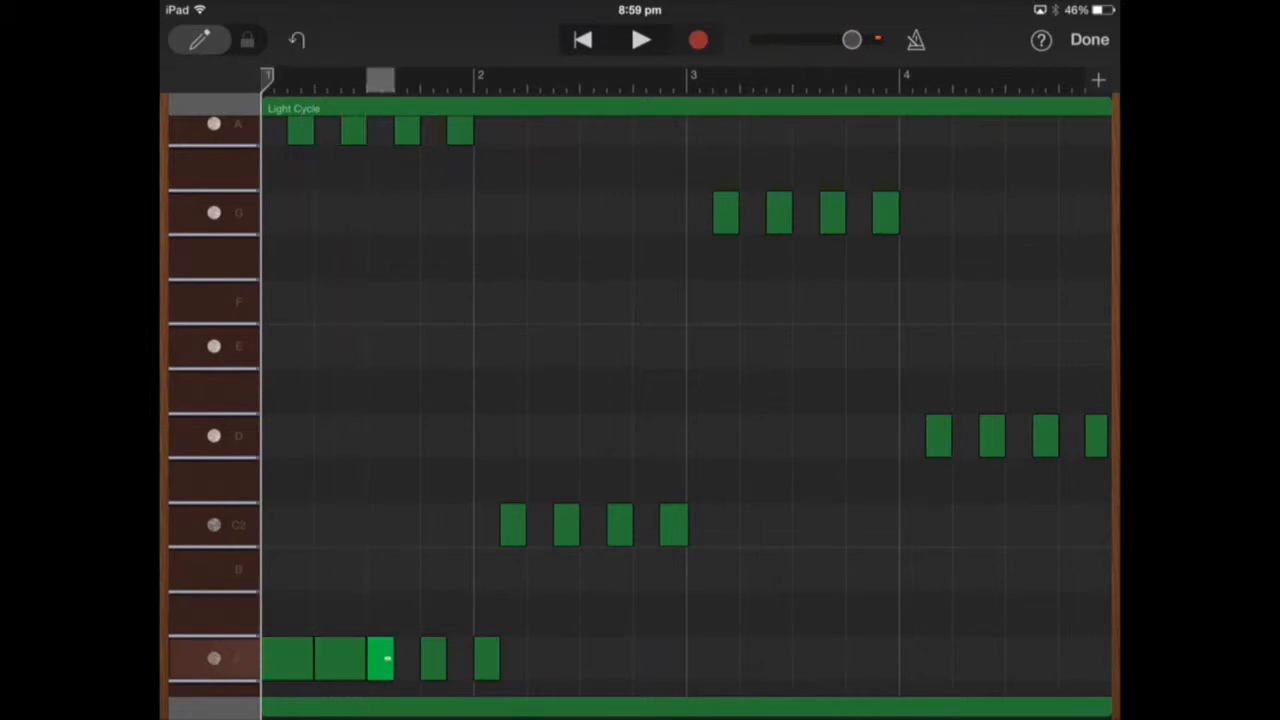
pyautogui.click(380, 658)
pyautogui.moveTo(390, 658); pyautogui.dragTo(526, 658)
pyautogui.click(433, 658)
pyautogui.click(487, 658)
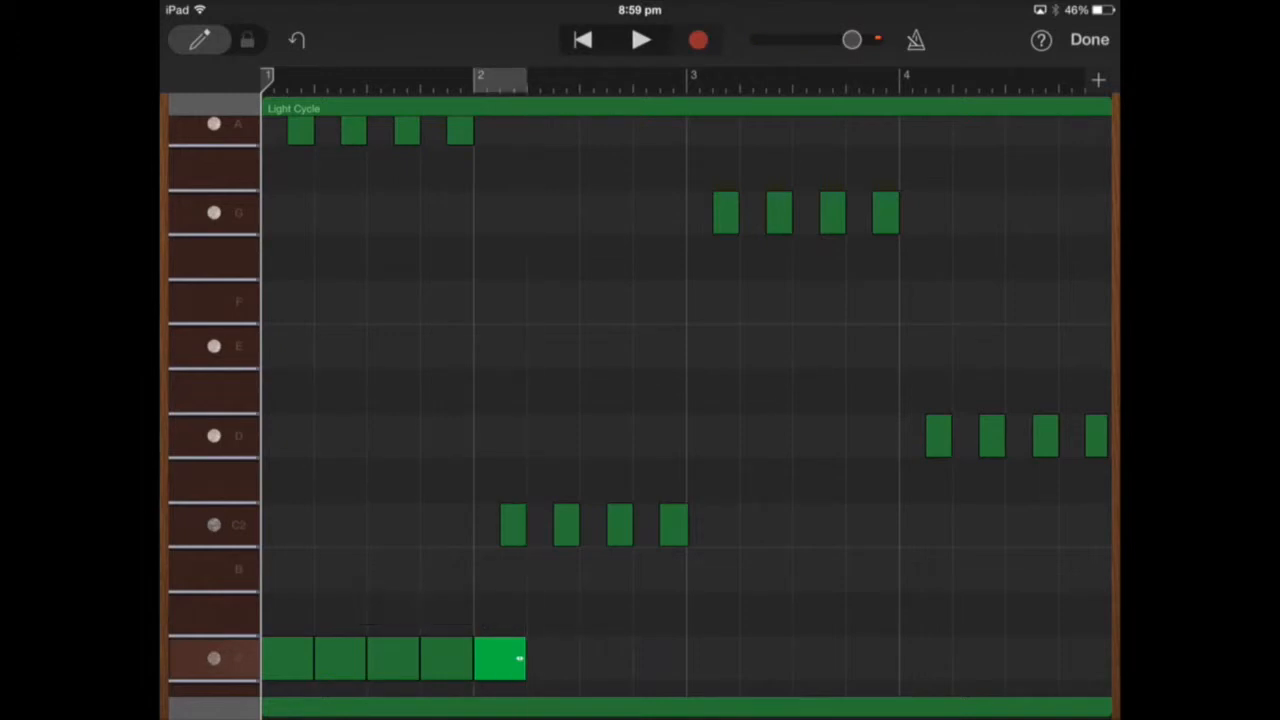
# Play the lengthened lower A notes from bar 1, then stop and return to the start.
pyautogui.press('space')
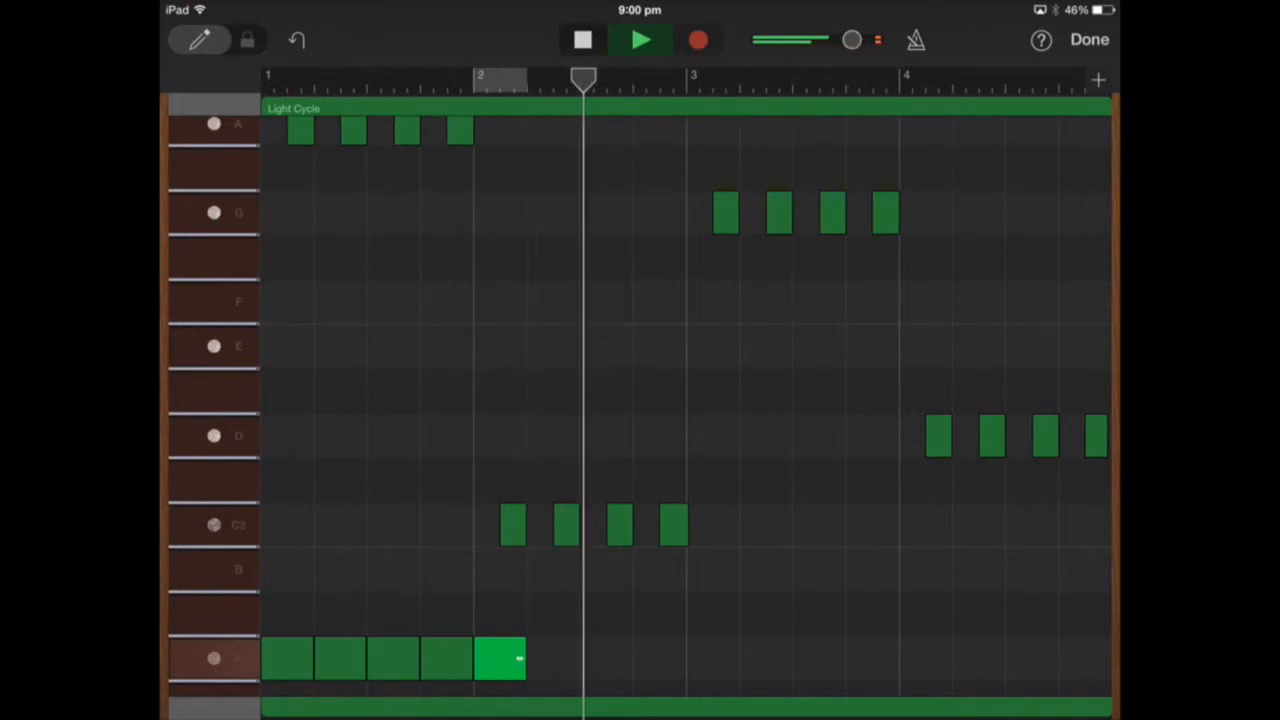
pyautogui.press('space')
pyautogui.press('Return')
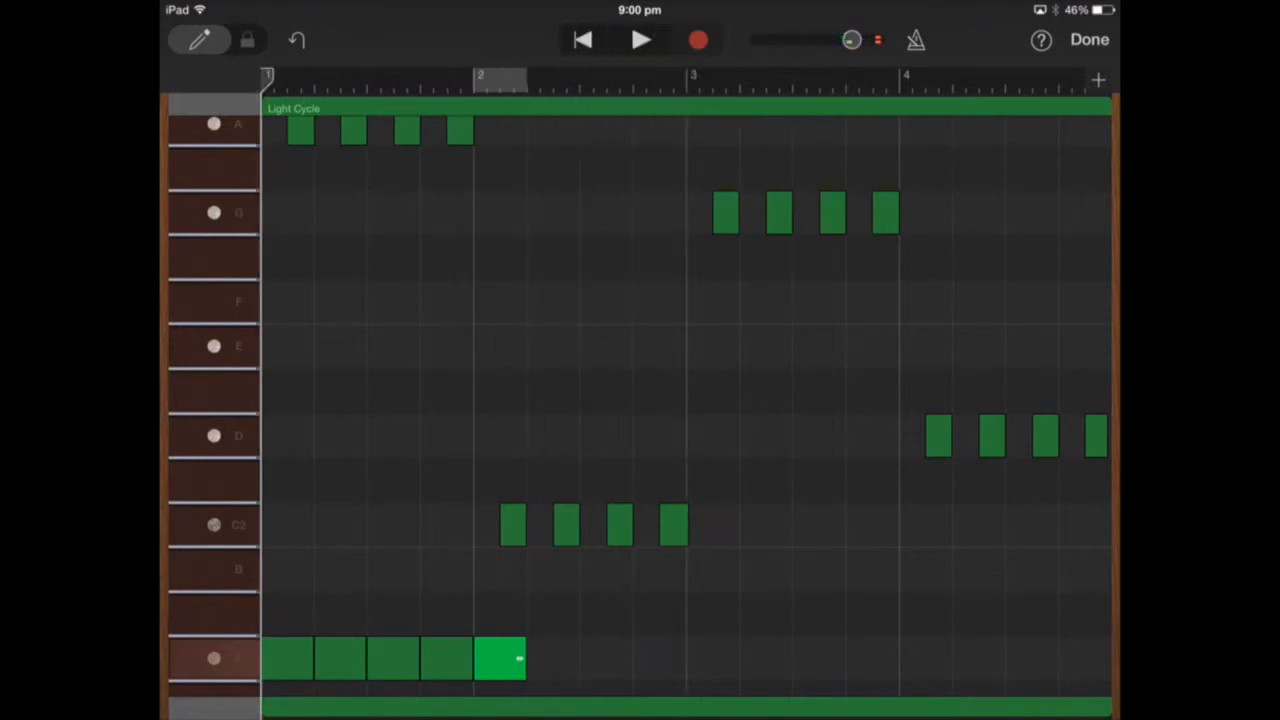
# Move the second and fourth upper A notes in bar 1 down to E, play the change, and return to bar 1.
pyautogui.click(353, 130)
pyautogui.click(353, 130)
pyautogui.click(353, 80)
pyautogui.moveTo(353, 130); pyautogui.dragTo(353, 346)
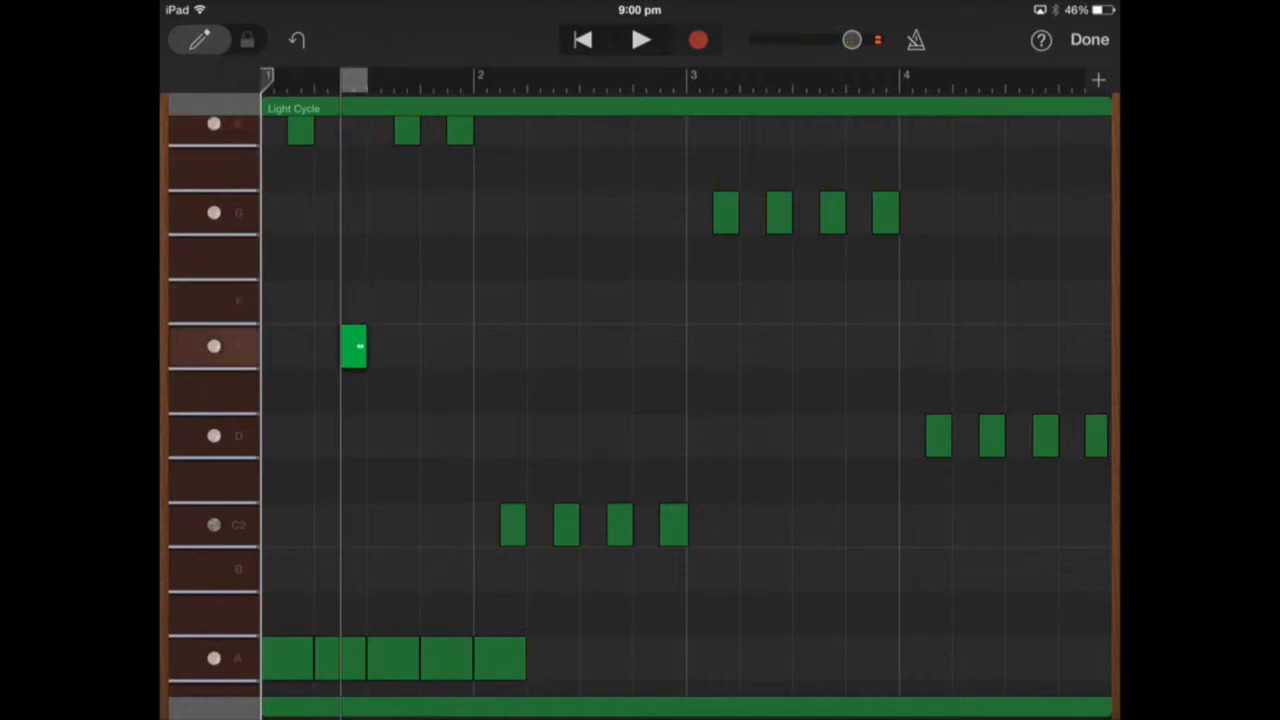
pyautogui.moveTo(460, 130); pyautogui.dragTo(460, 346)
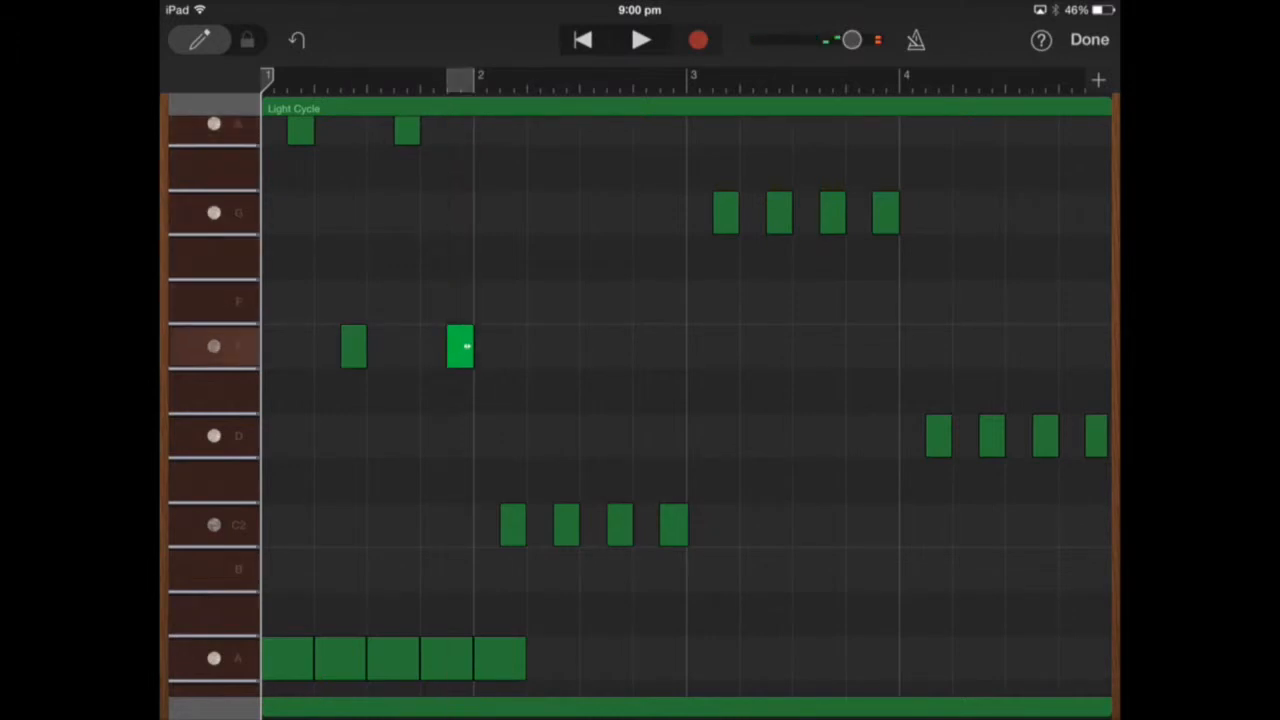
pyautogui.click(640, 39)
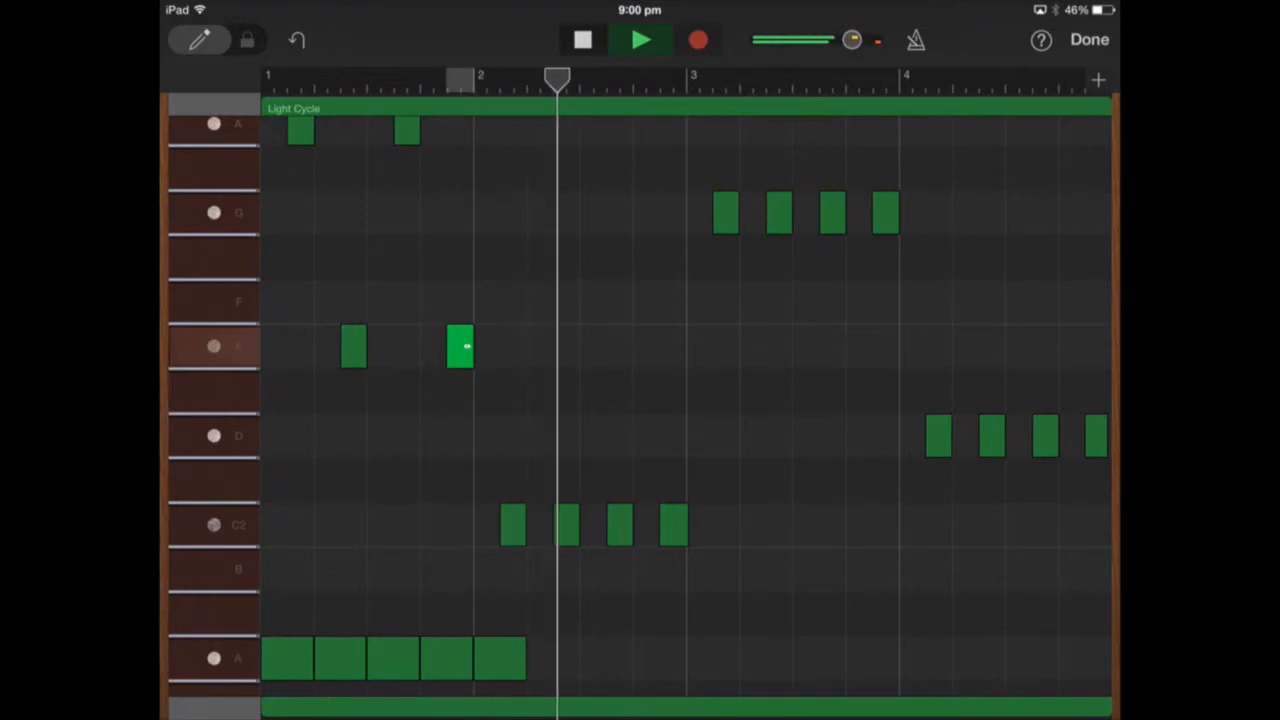
pyautogui.click(582, 39)
pyautogui.click(582, 39)
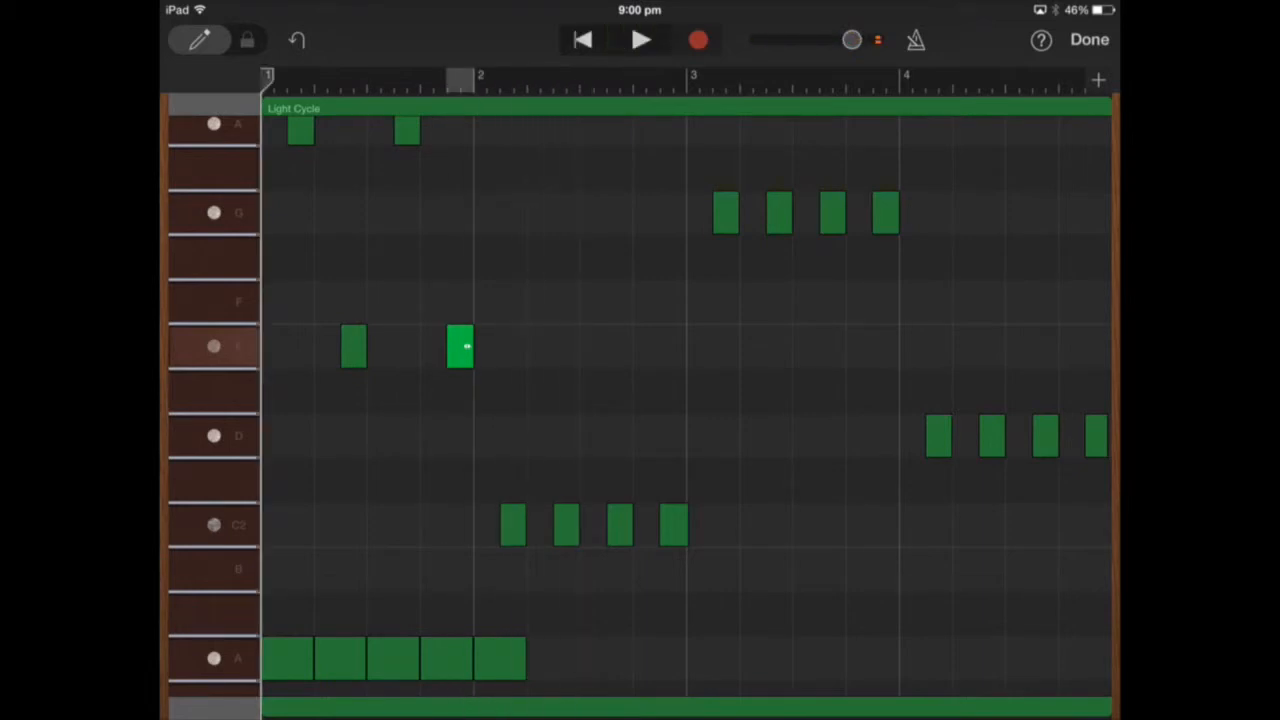
# Copy the last upper A note of bar 1 and paste it at the start of bar 2.
pyautogui.scroll(-5, 686, 435)
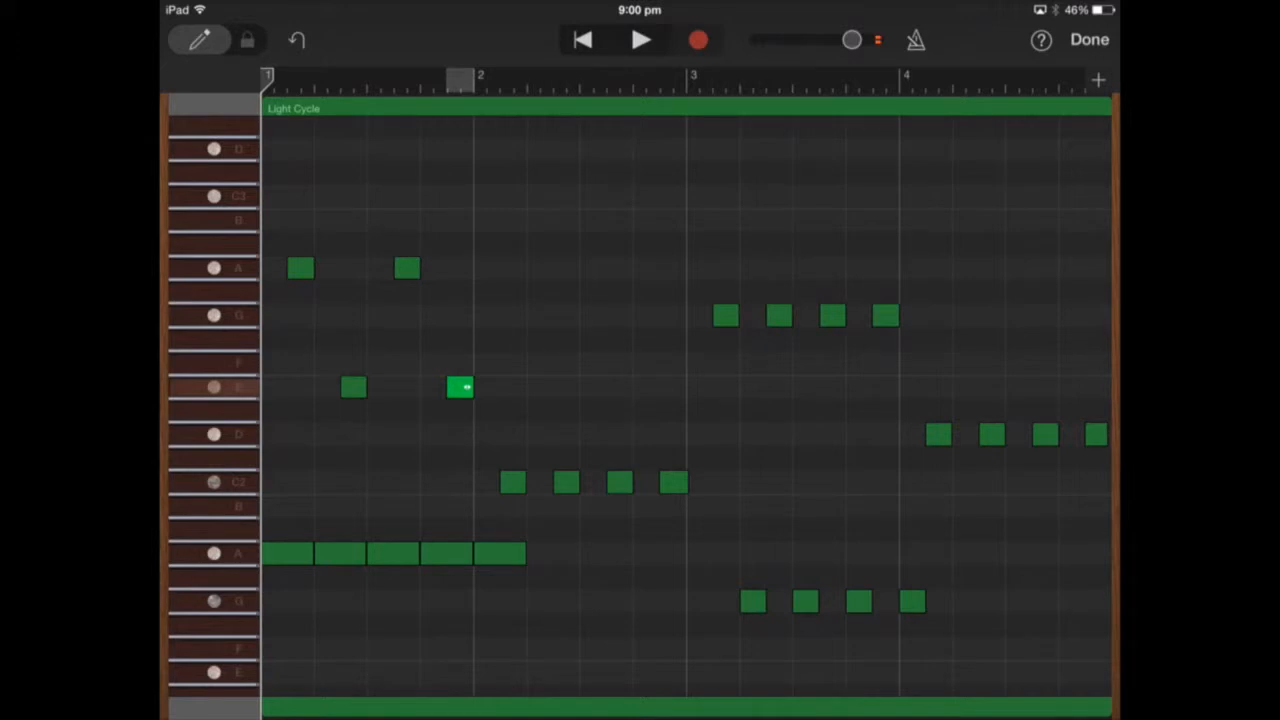
pyautogui.click(407, 268)
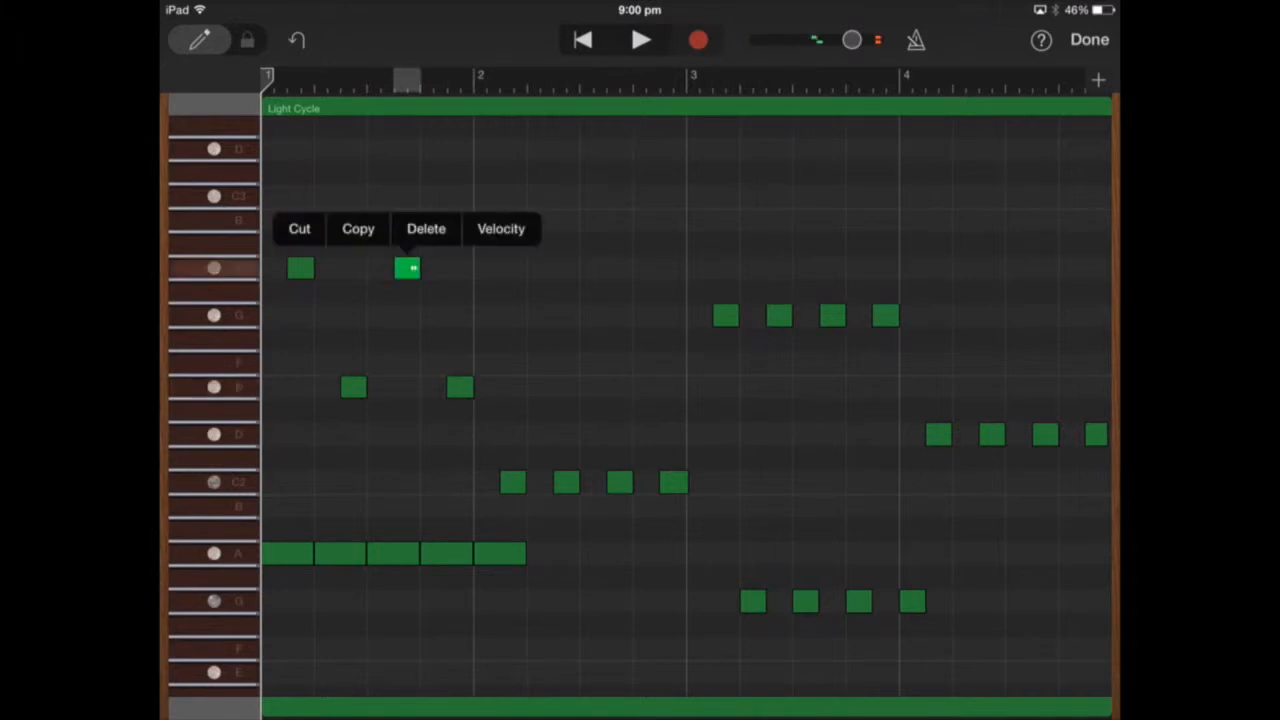
pyautogui.click(358, 229)
pyautogui.click(474, 80)
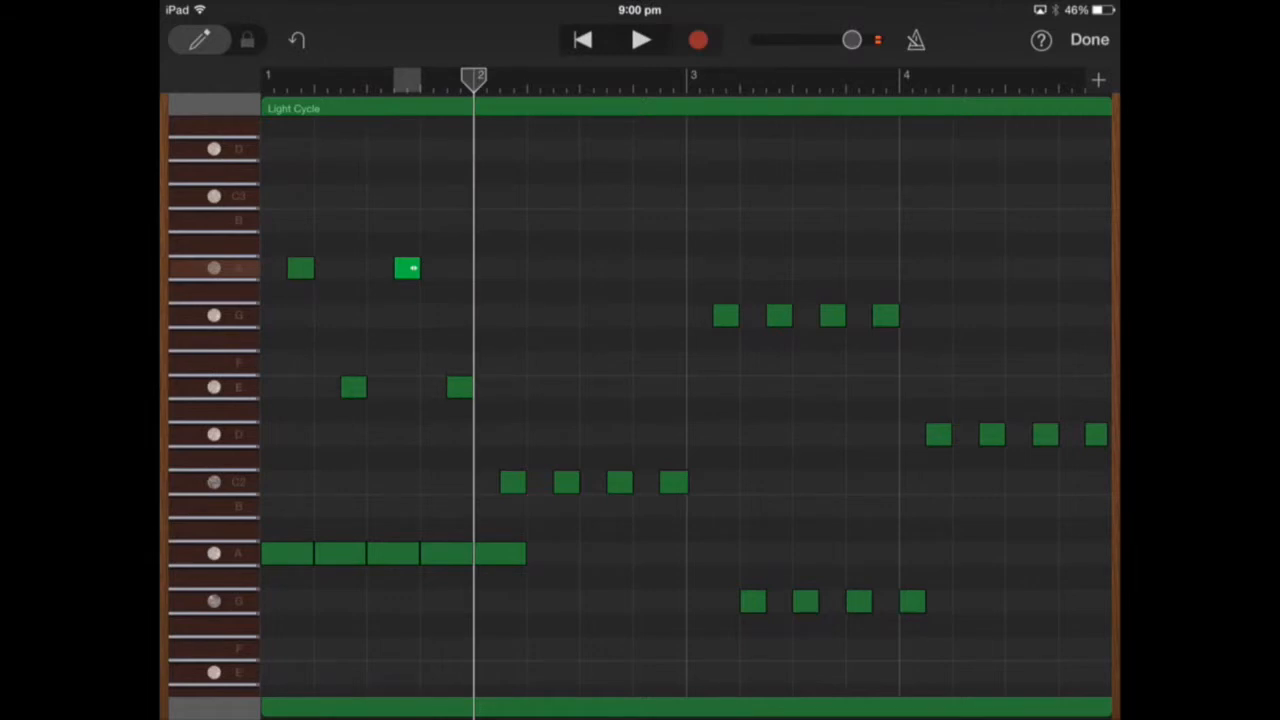
pyautogui.click(498, 268)
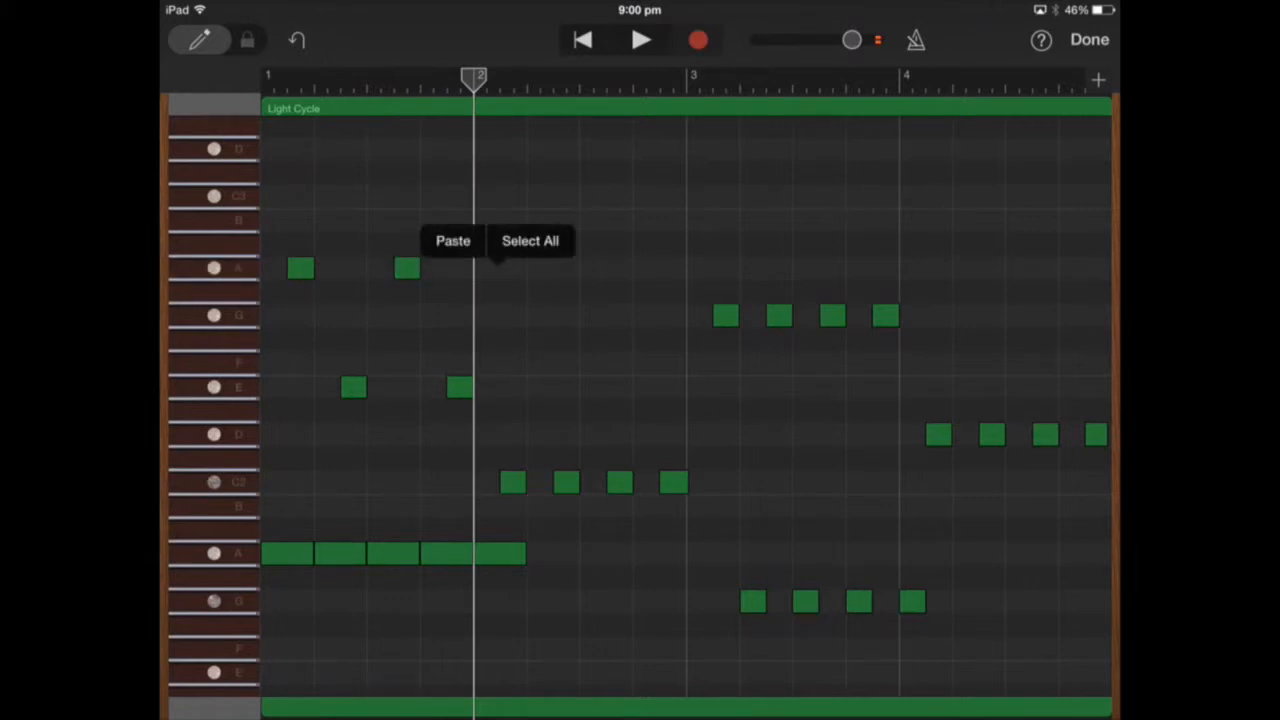
pyautogui.click(453, 240)
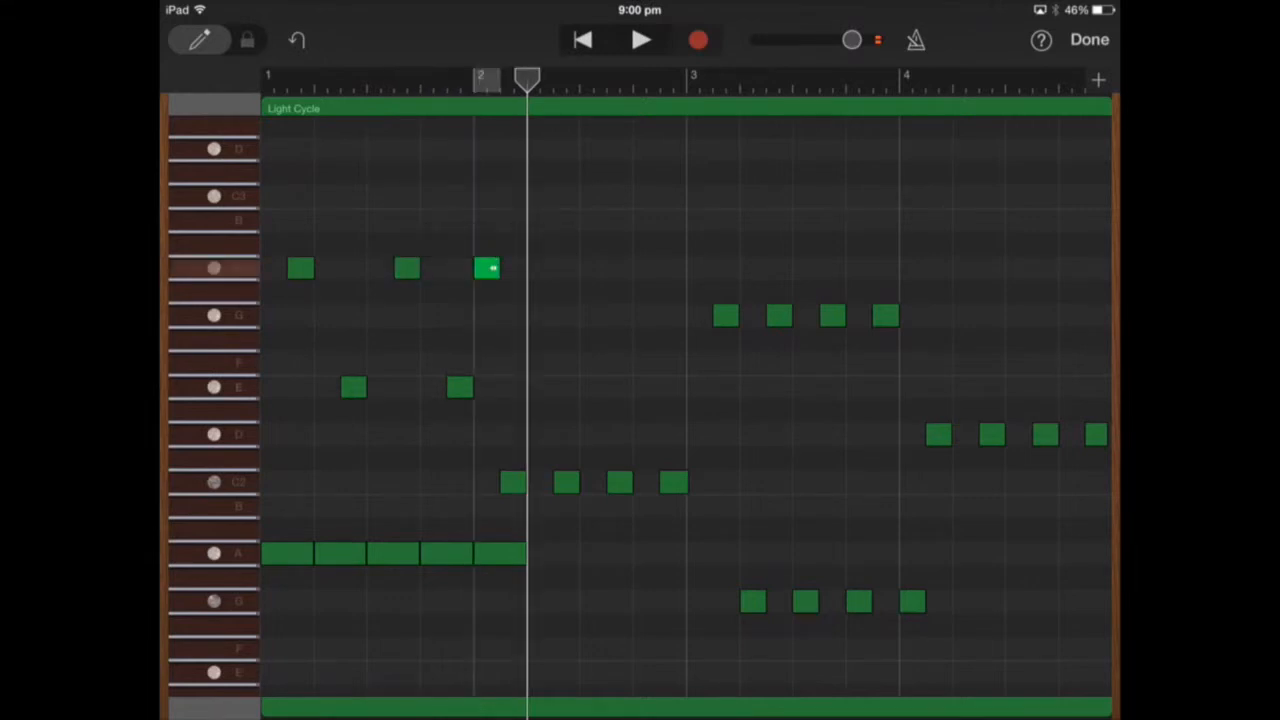
# Raise the velocity of the upper A note at the start of bar 2 and play the region from bar 1.
pyautogui.click(487, 268)
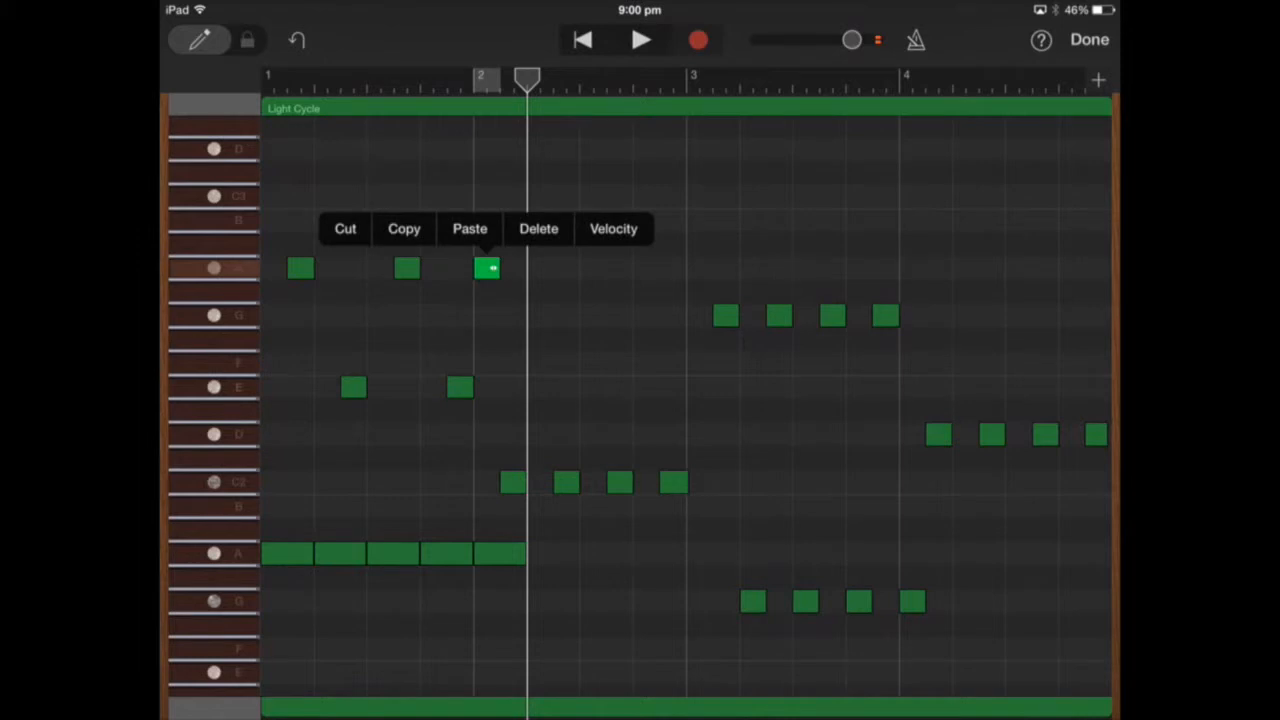
pyautogui.click(613, 228)
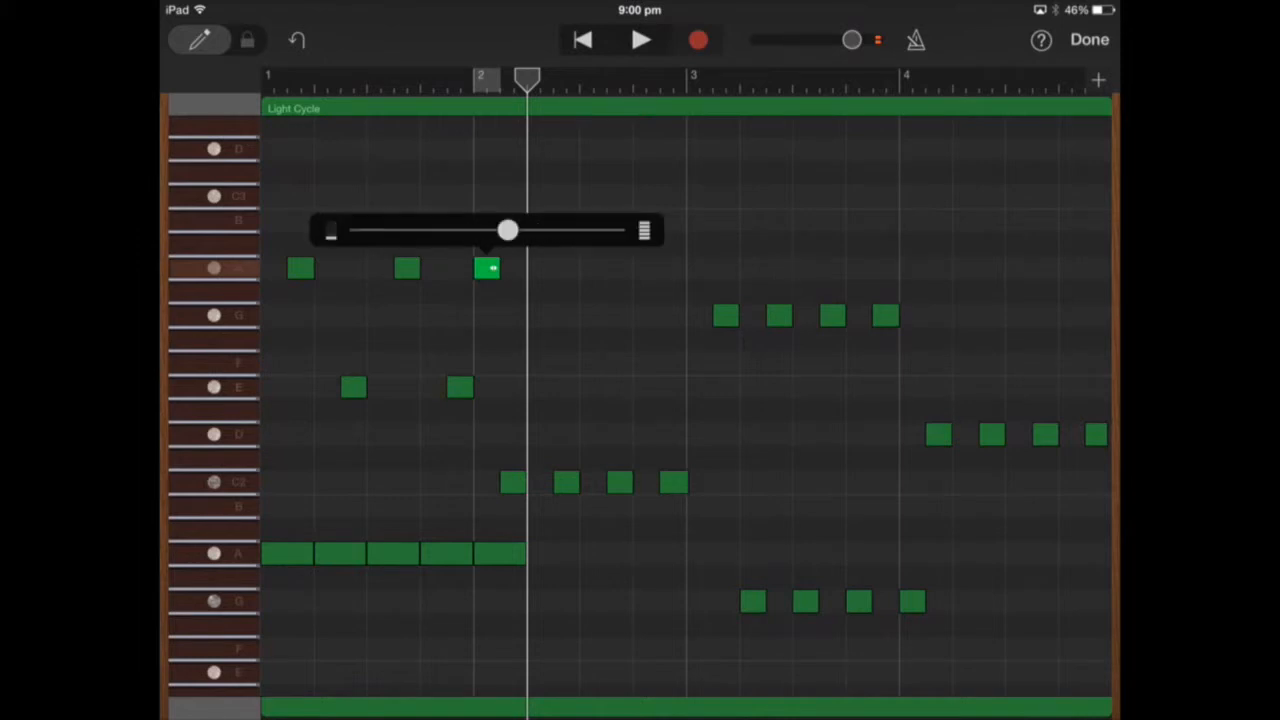
pyautogui.moveTo(508, 231); pyautogui.dragTo(552, 231)
pyautogui.click(600, 370)
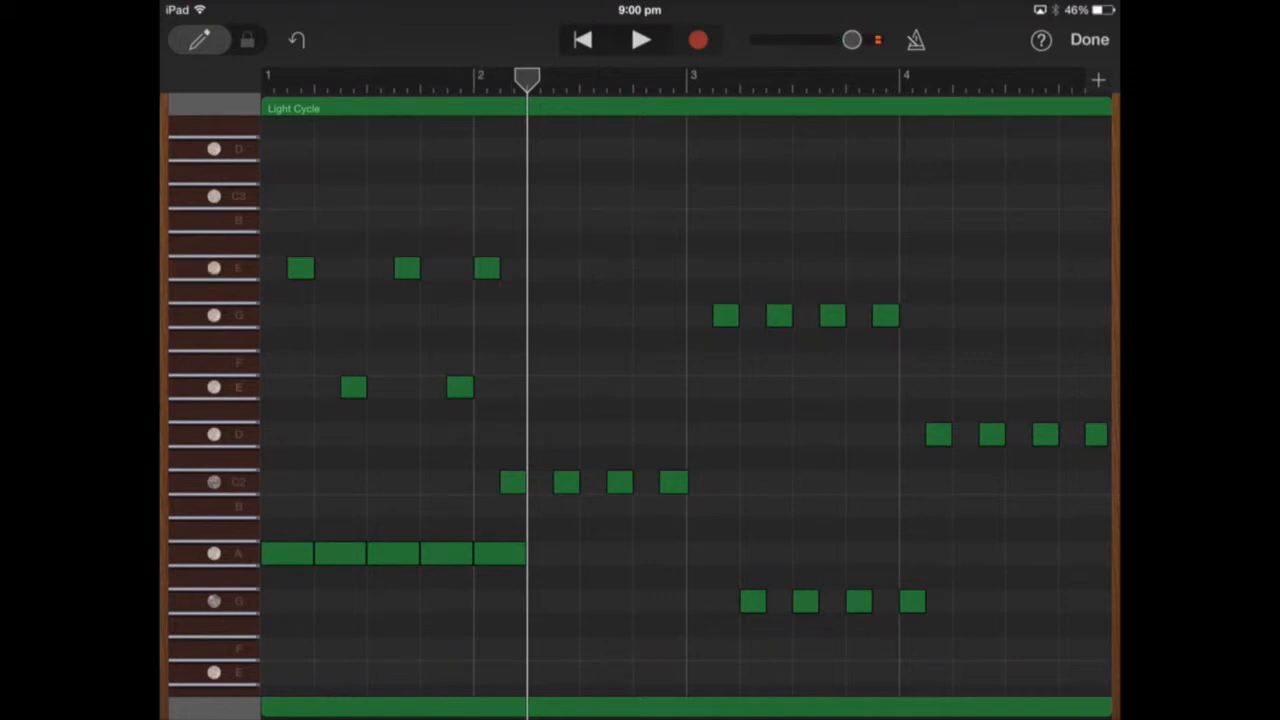
pyautogui.click(582, 40)
pyautogui.click(641, 40)
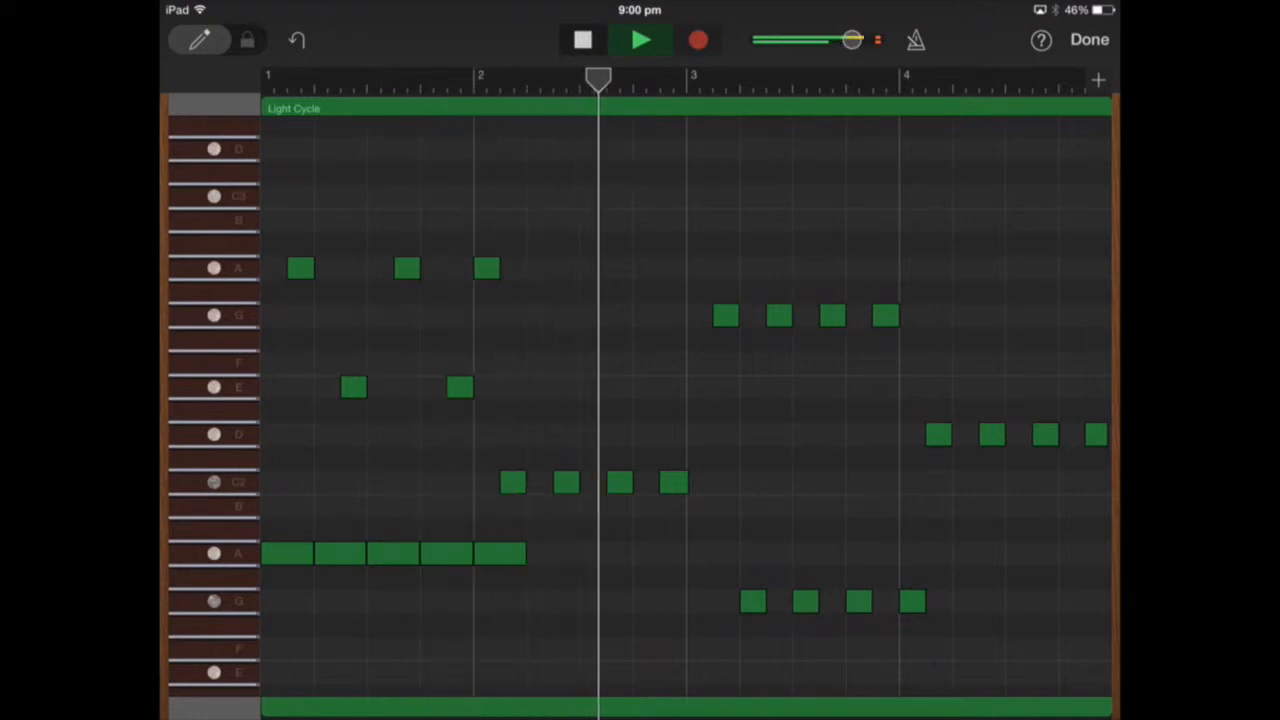
# Stop playback of the edited Light Cycle region and return the playhead to bar 1.
pyautogui.click(583, 40)
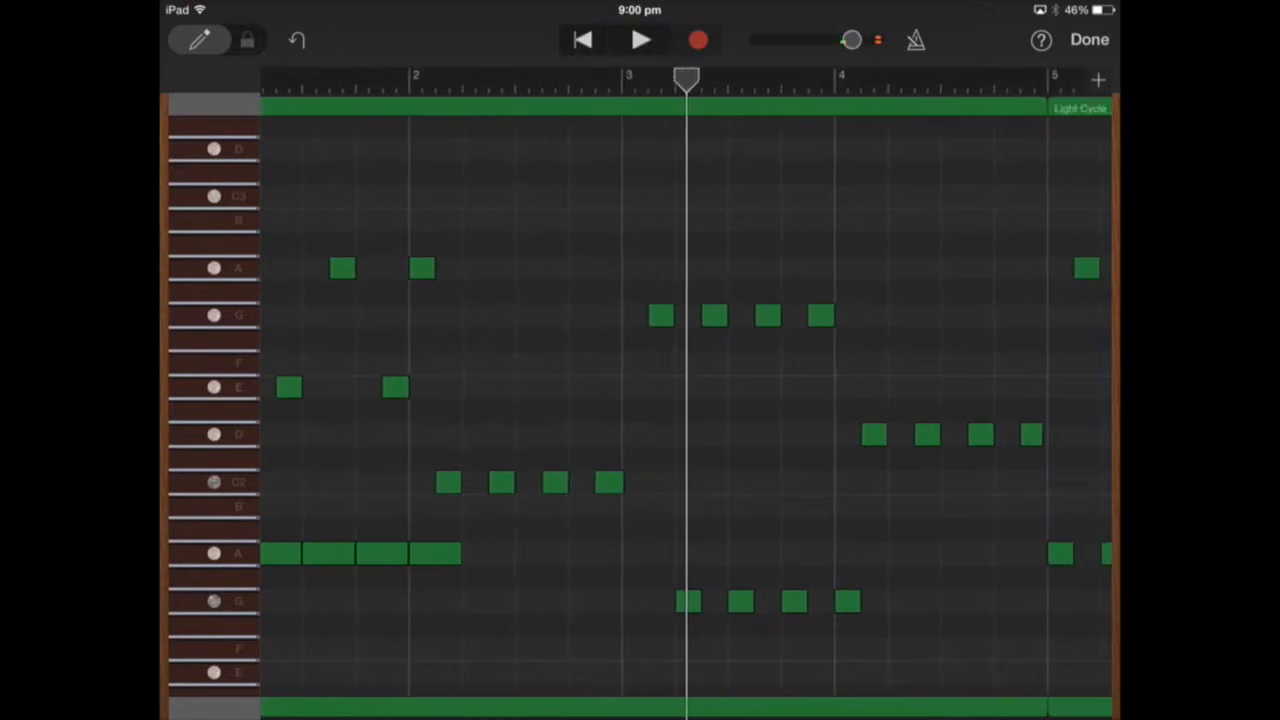
pyautogui.click(582, 40)
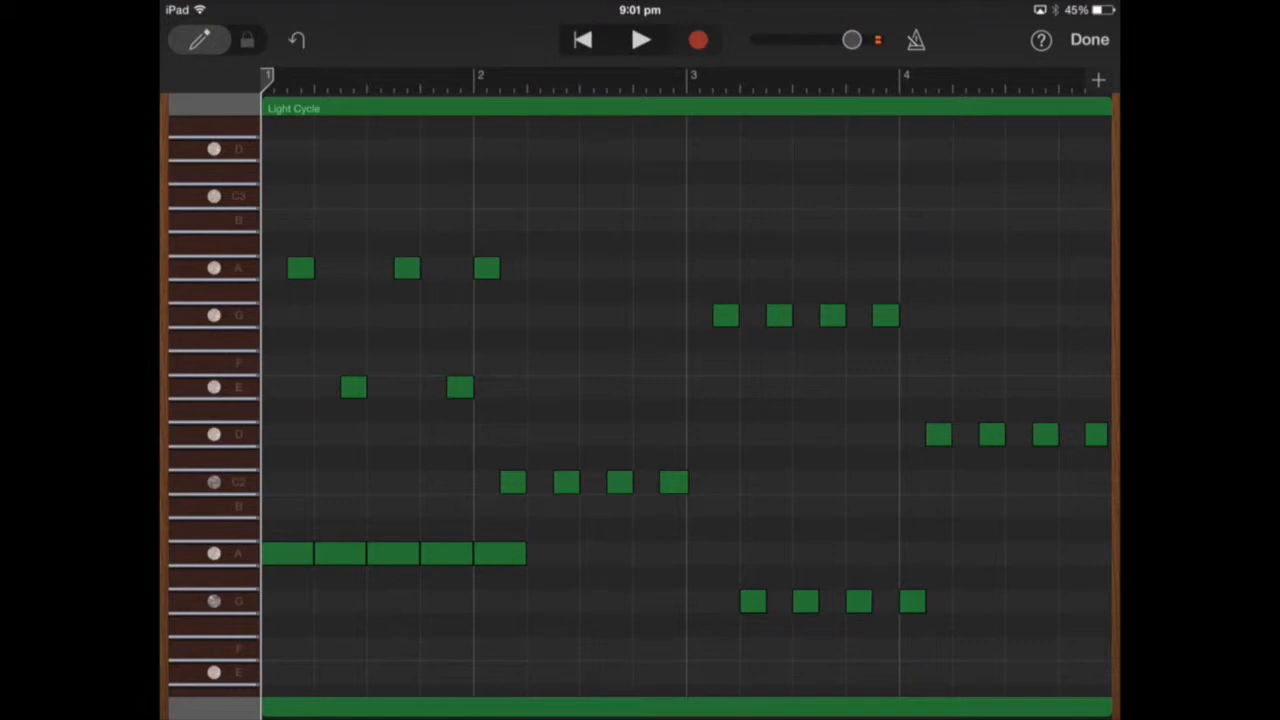
# Copy the four upper G notes in bar 3 together with the four D notes in bar 4.
pyautogui.click(726, 315)
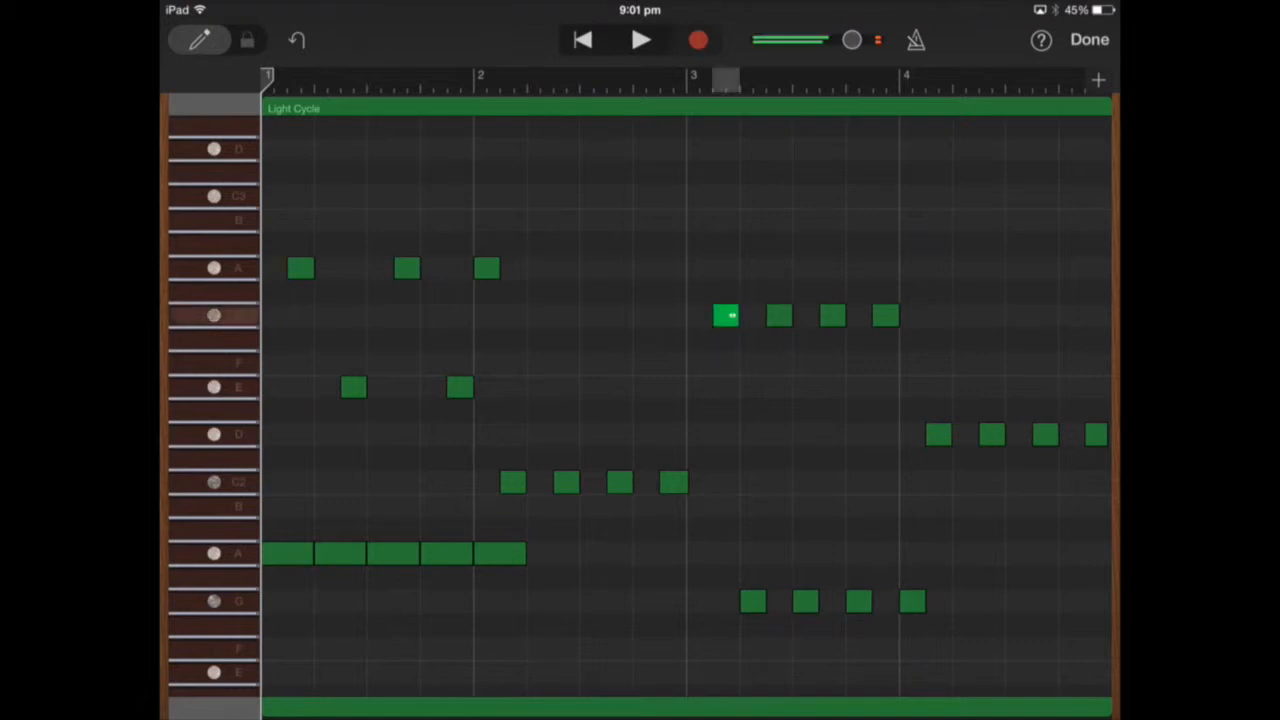
pyautogui.click(726, 315)
pyautogui.scroll(-1, 686, 400)
pyautogui.scroll(-2, 686, 400)
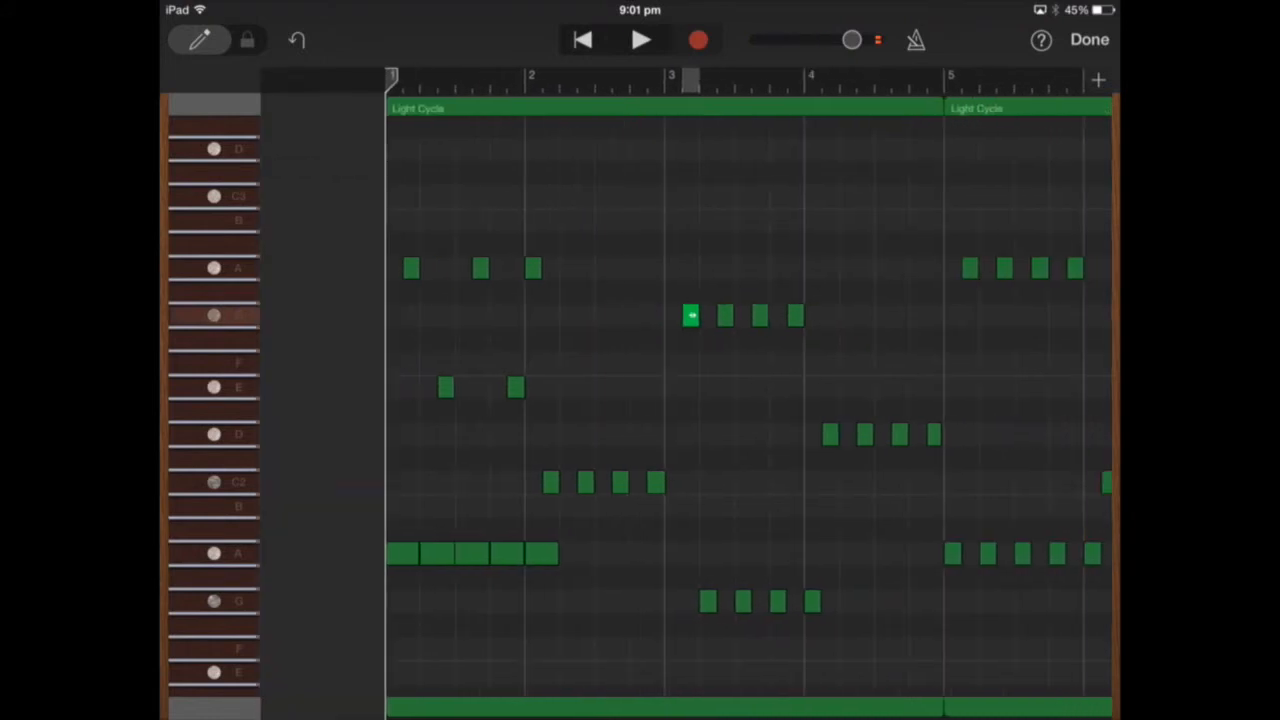
pyautogui.click(567, 315)
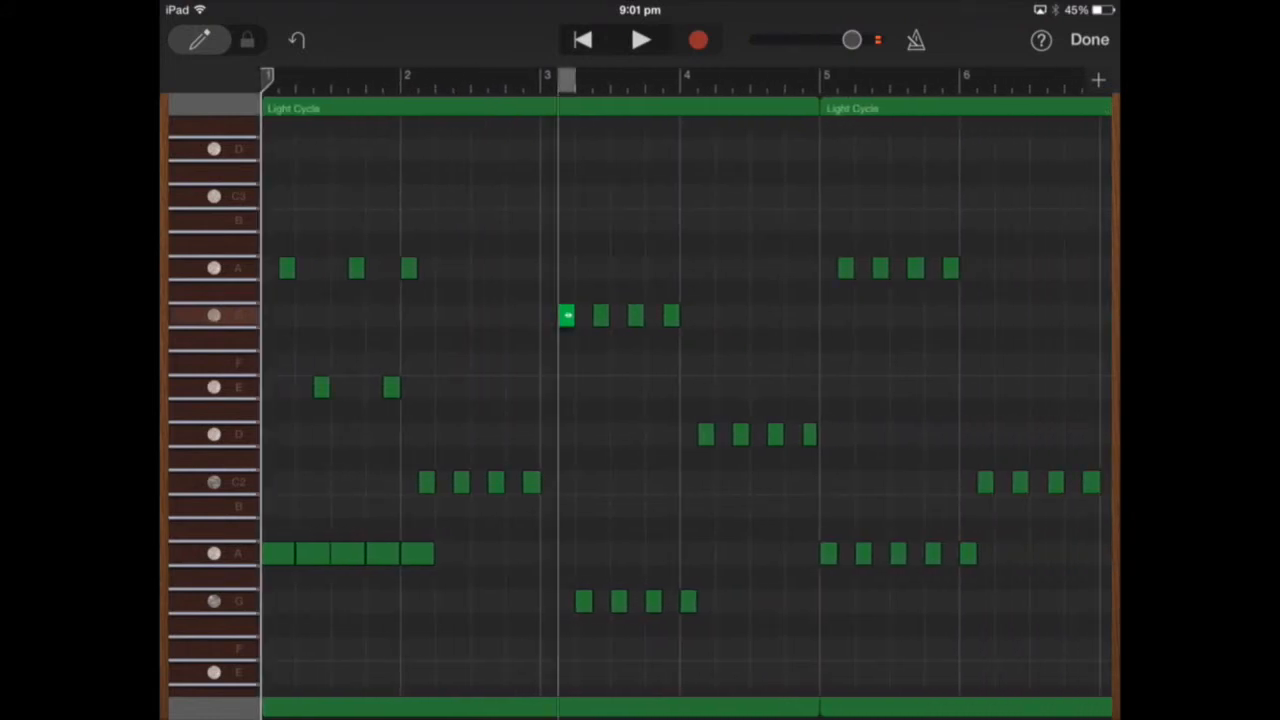
pyautogui.click(601, 315)
pyautogui.click(636, 315)
pyautogui.click(671, 315)
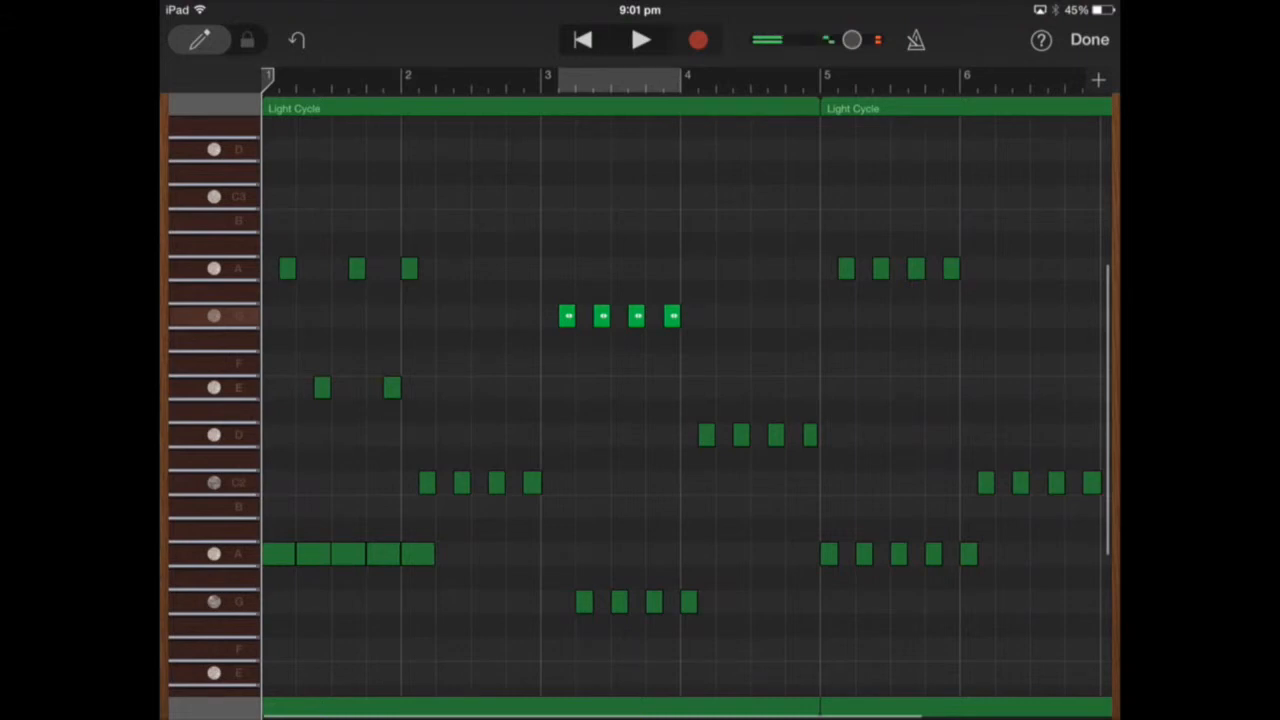
pyautogui.click(706, 434)
pyautogui.click(741, 434)
pyautogui.click(776, 434)
pyautogui.click(810, 434)
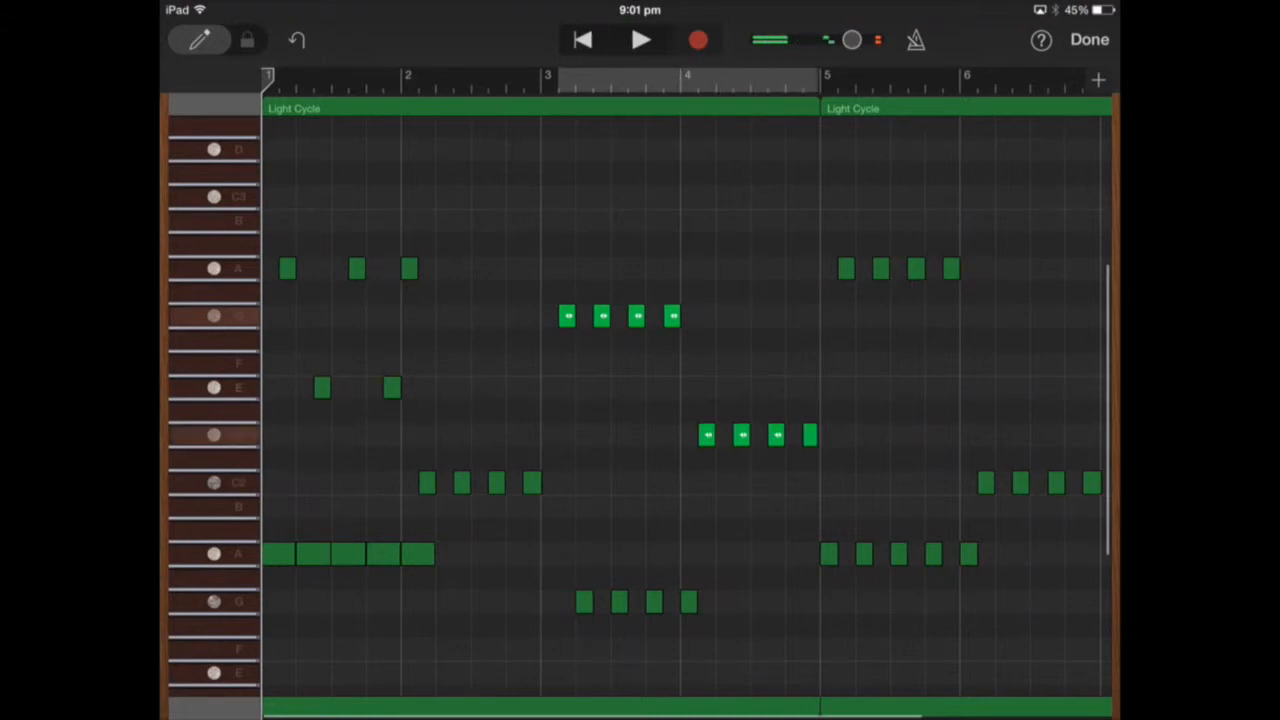
pyautogui.click(810, 434)
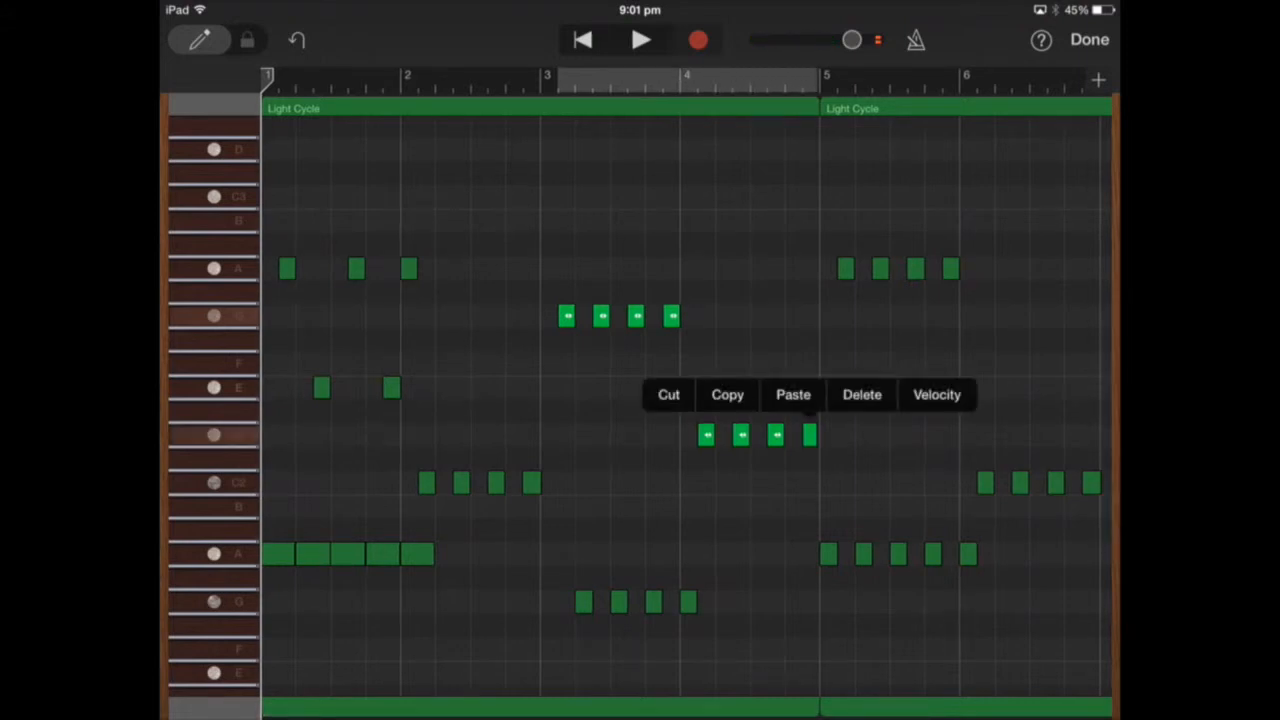
pyautogui.click(728, 395)
# Paste the copied G and D notes at the start of bar 5, then undo the paste.
pyautogui.hscroll(5, 640, 400)
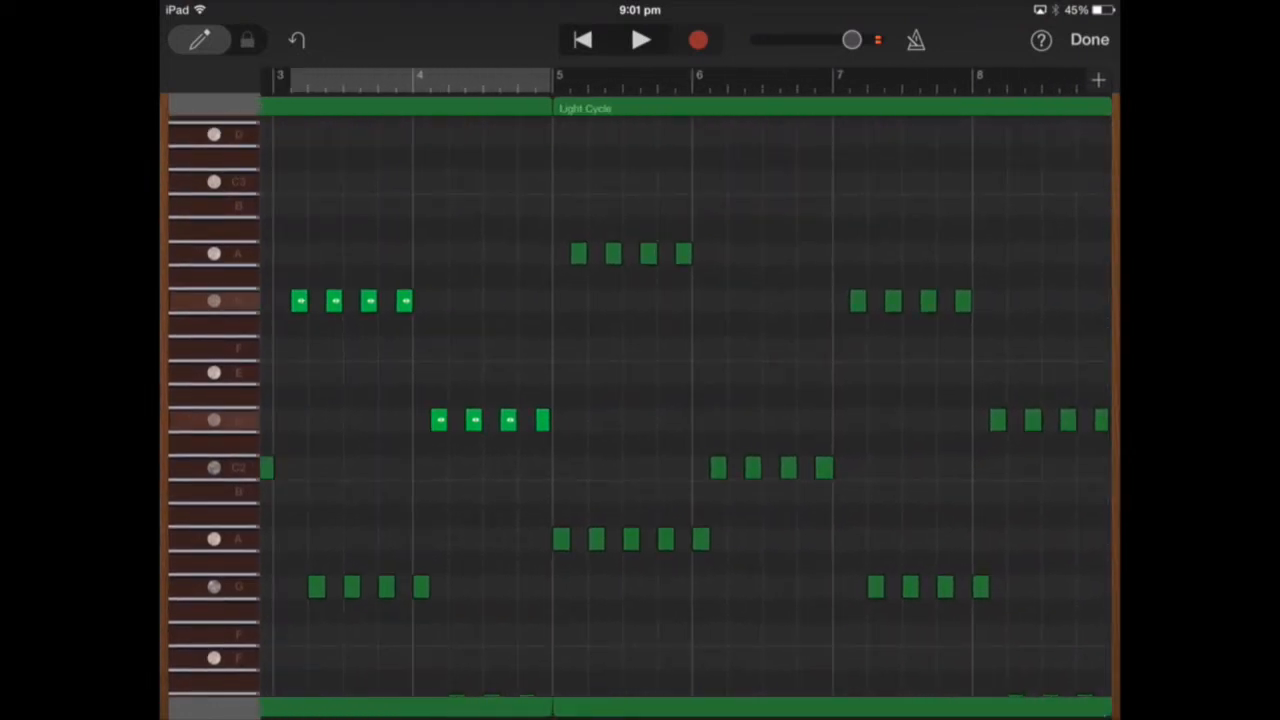
pyautogui.hscroll(-3, 686, 393)
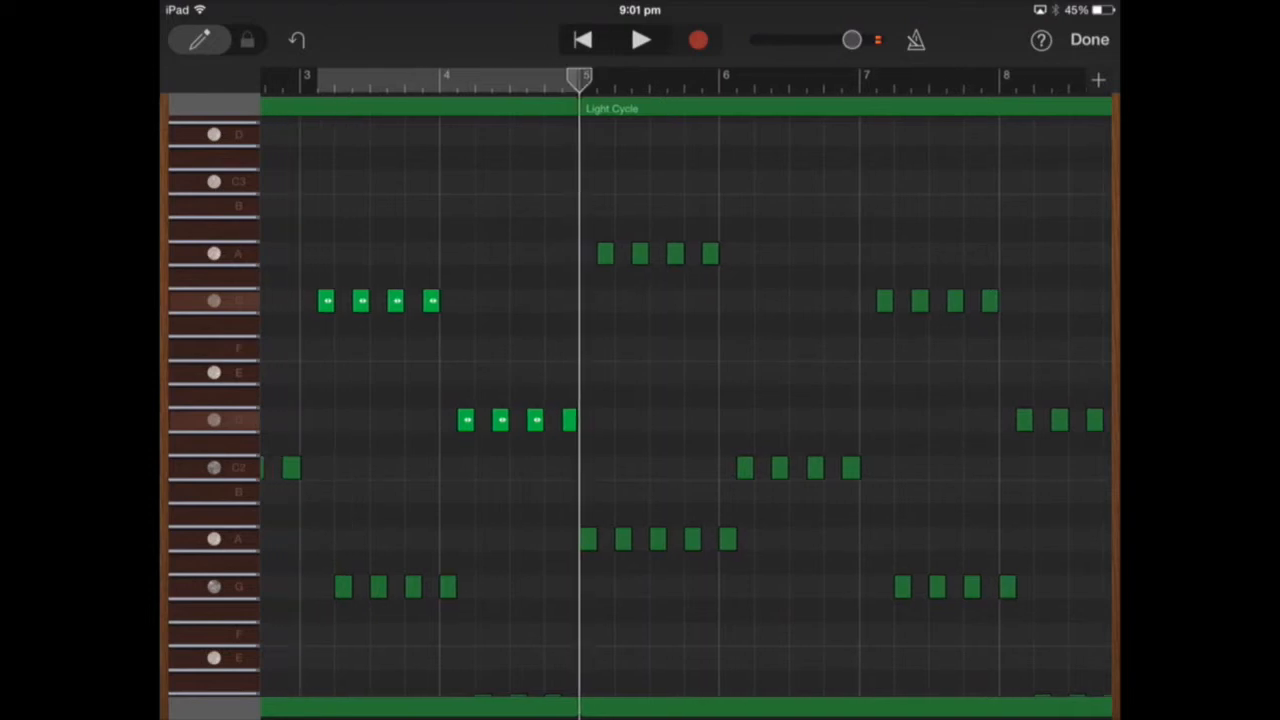
pyautogui.press('Escape')
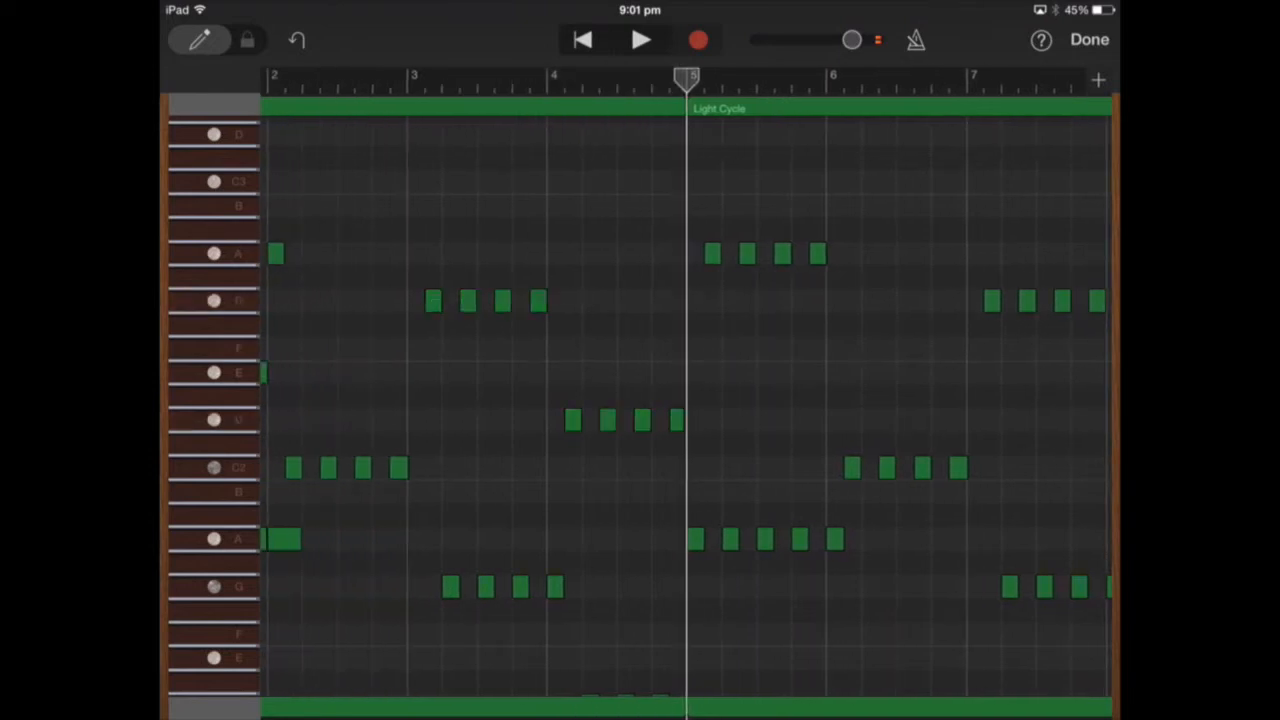
pyautogui.click(715, 318)
pyautogui.click(671, 286)
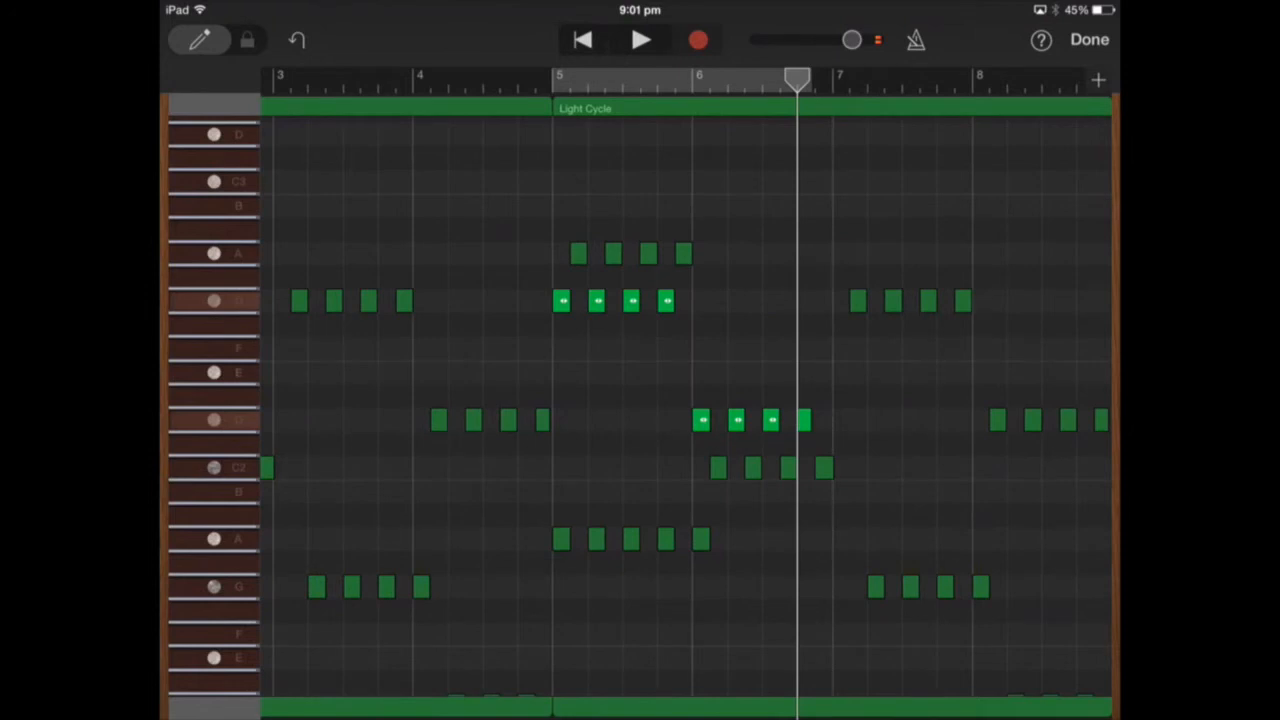
pyautogui.click(297, 40)
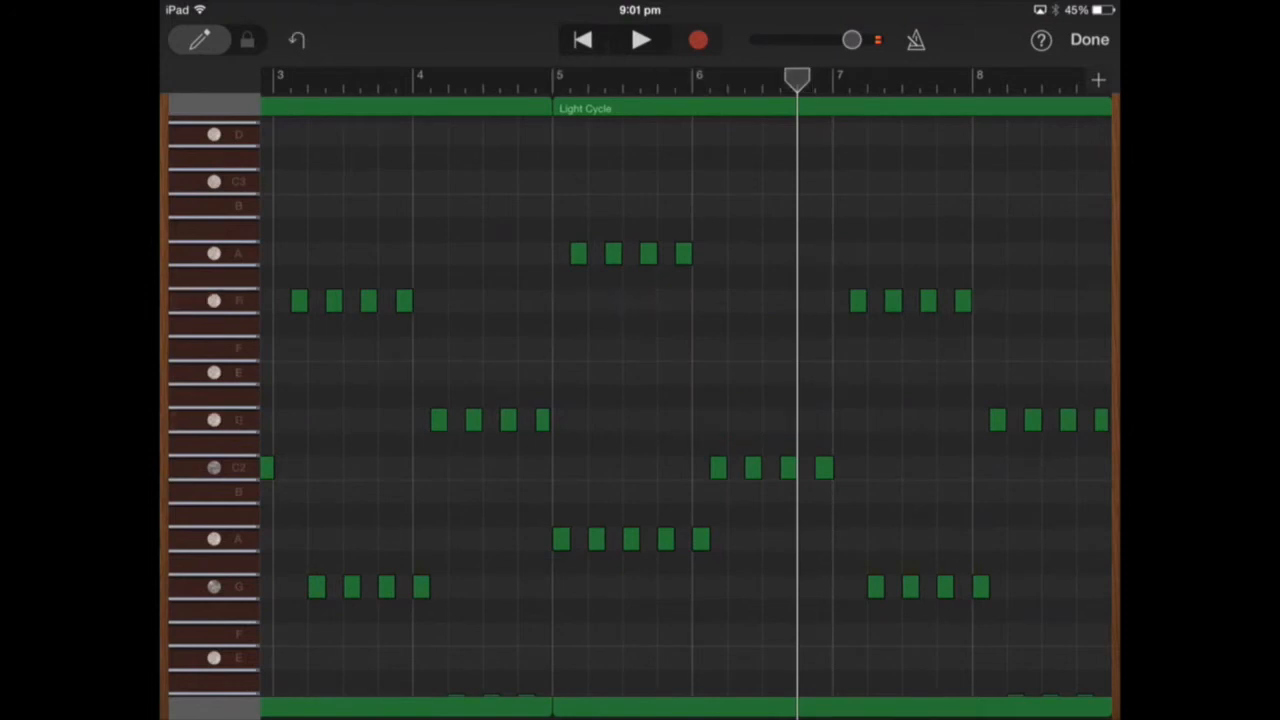
# Audition the upper A key and review the notes back towards bar 2.
pyautogui.click(214, 253)
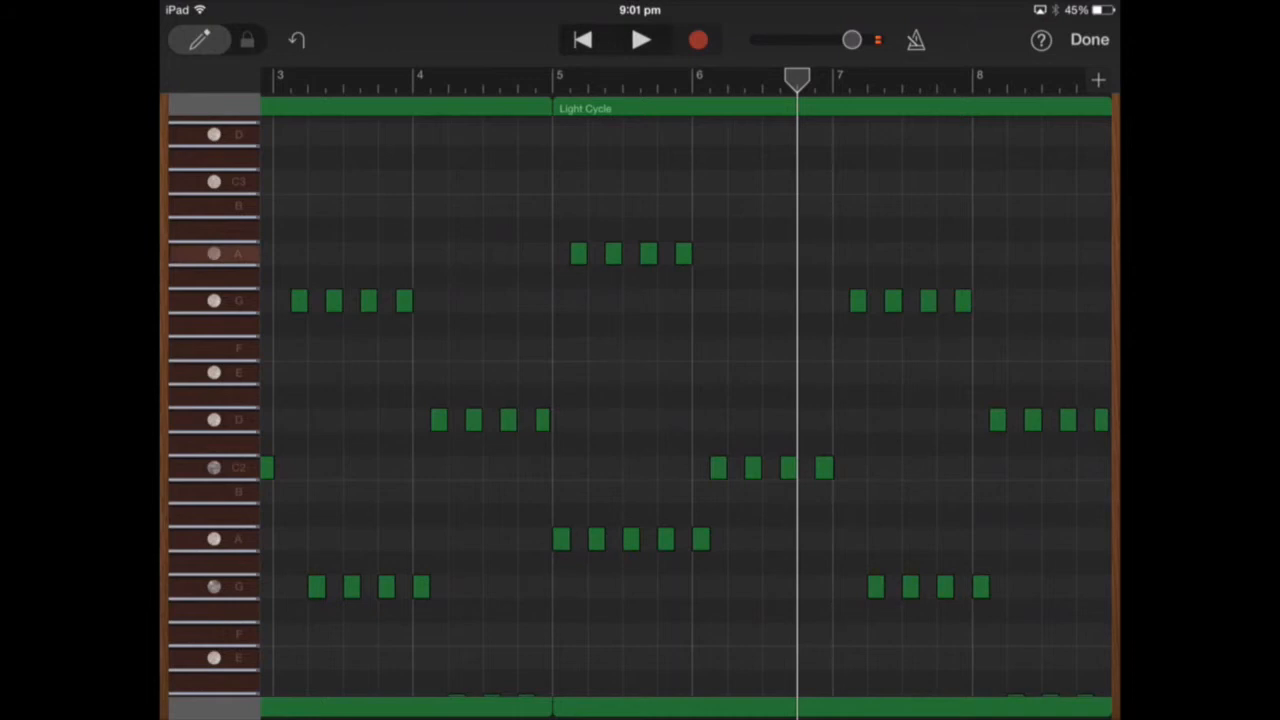
pyautogui.scroll(3, 640, 400)
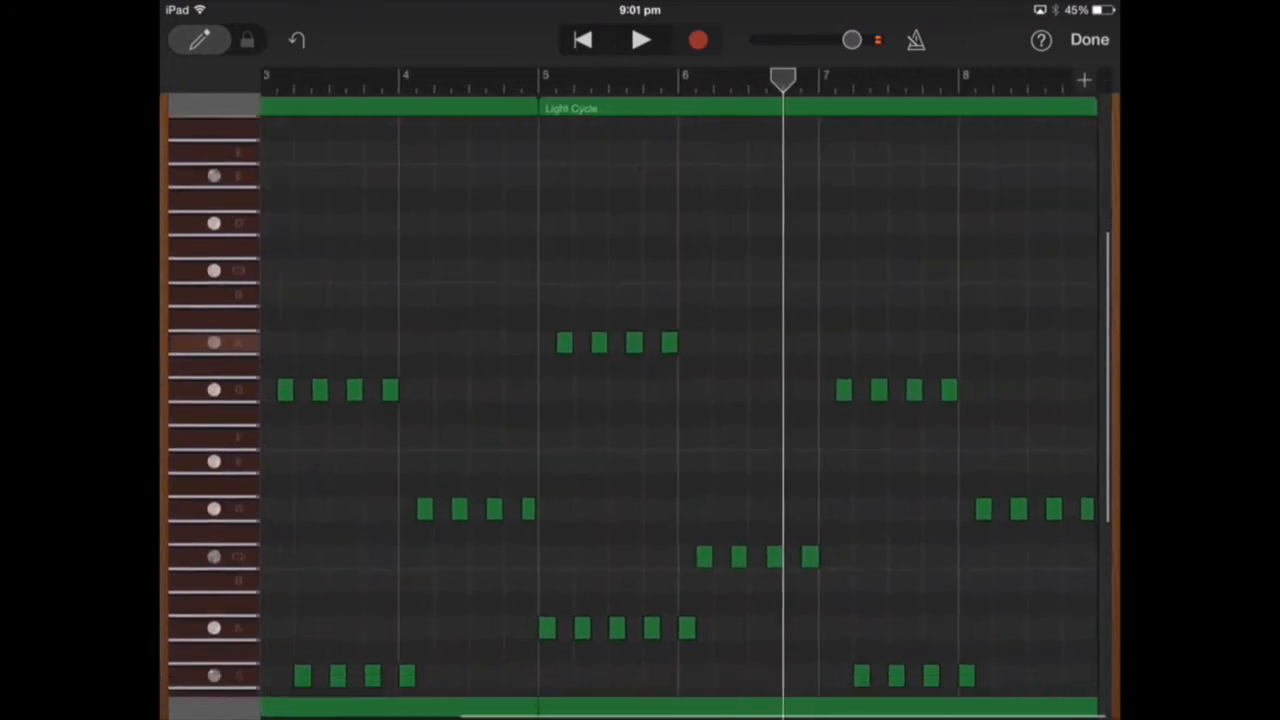
pyautogui.hscroll(-5, 640, 400)
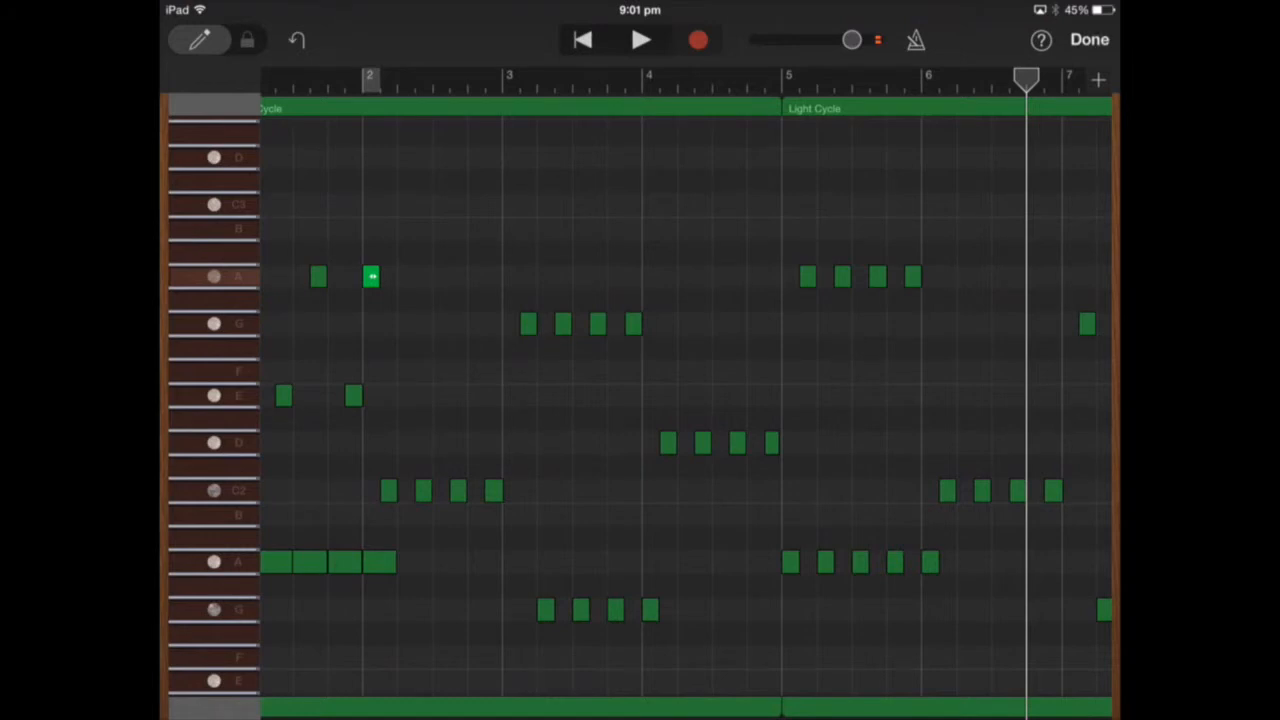
# Close the Light Cycle note editor and turn off solo on the Light Cycle track.
pyautogui.click(1089, 39)
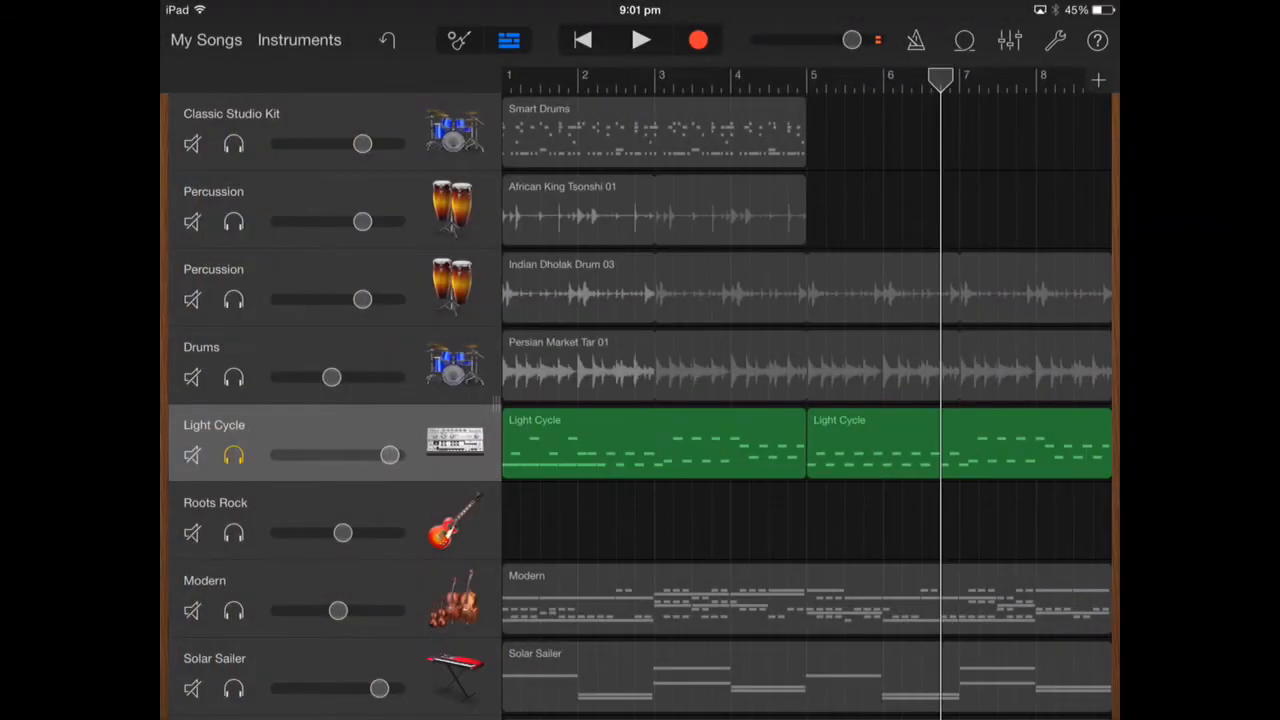
pyautogui.click(233, 455)
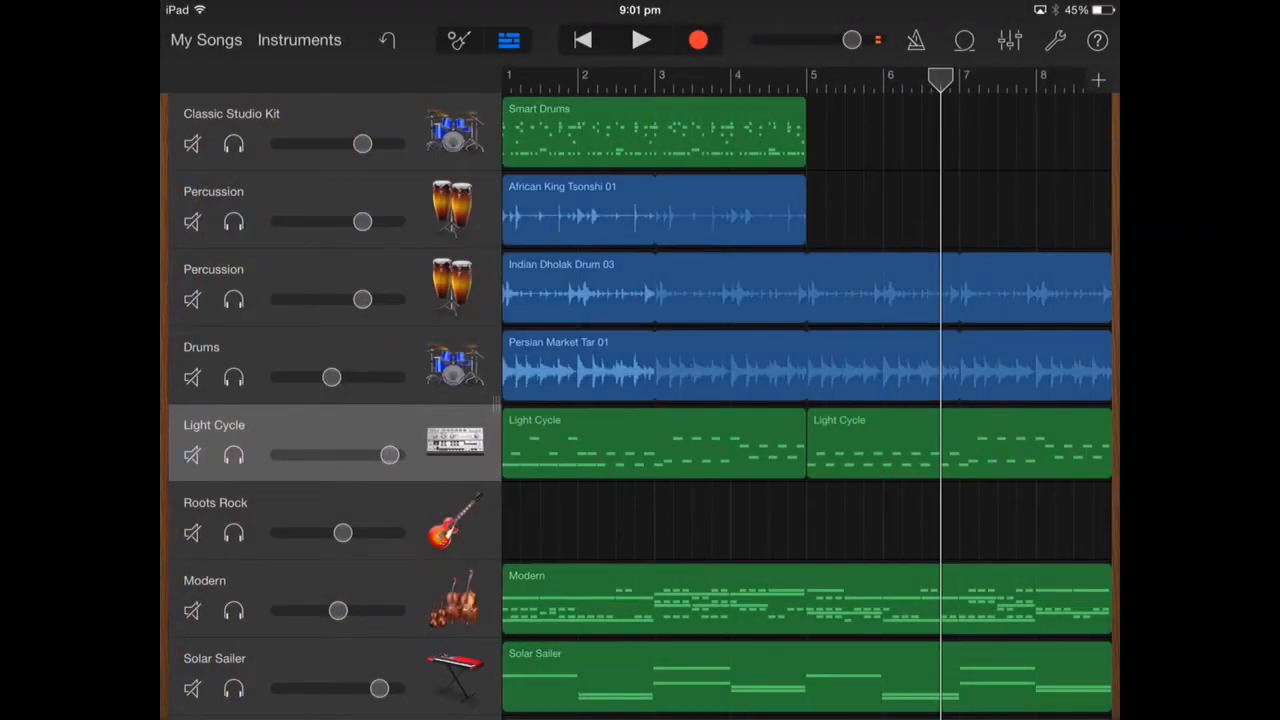
# Split the Persian Market Tar 01 region on the Drums track at the start of bar 7.
pyautogui.click(806, 366)
pyautogui.click(806, 366)
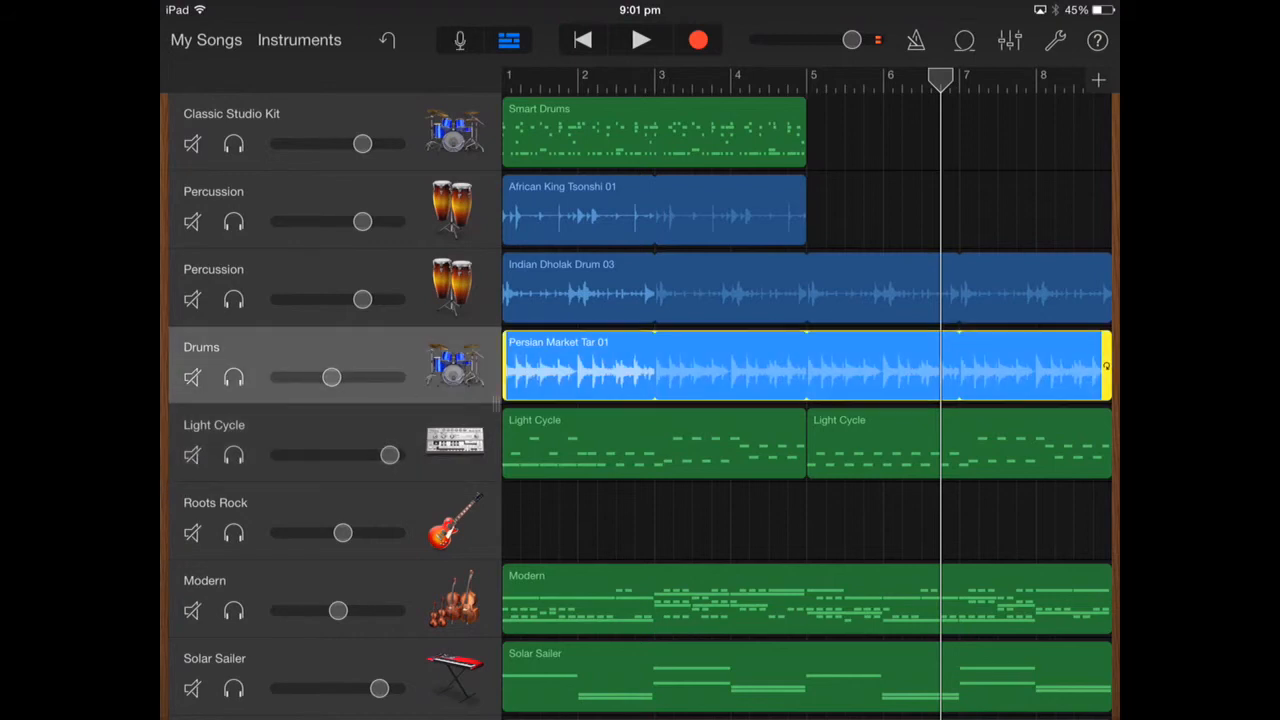
pyautogui.click(806, 366)
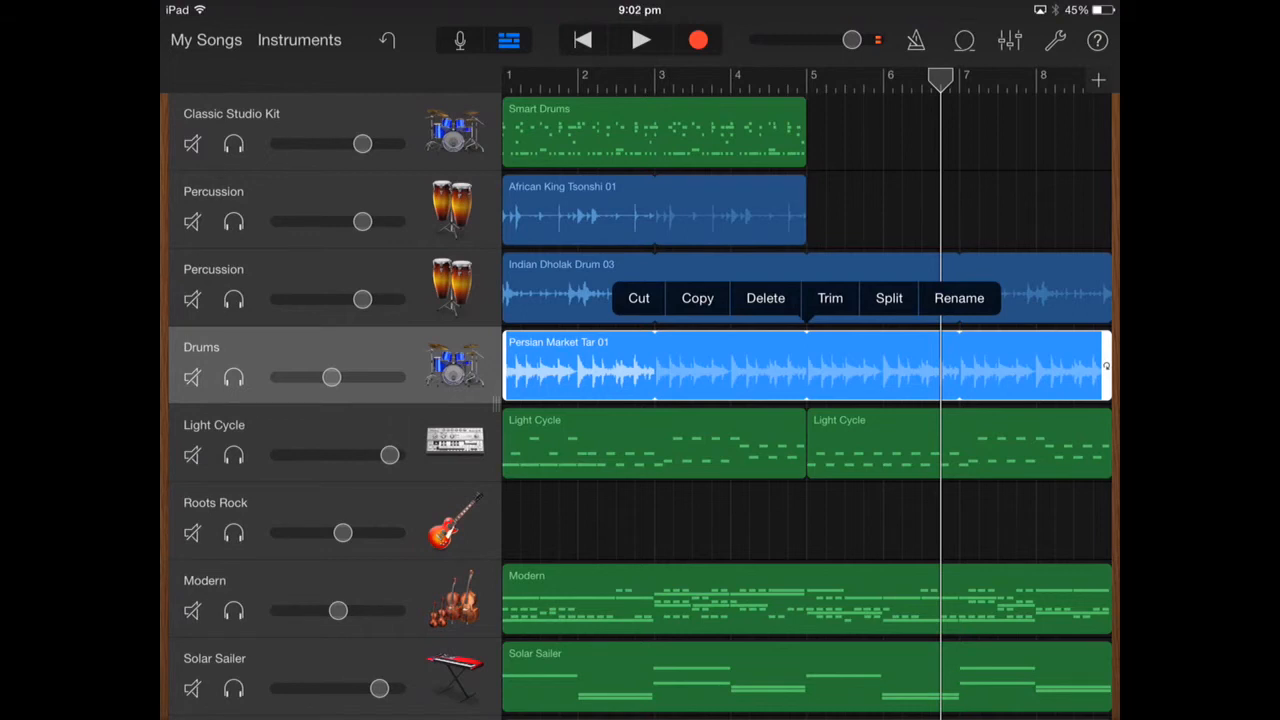
pyautogui.moveTo(940, 78); pyautogui.dragTo(960, 78)
pyautogui.click(806, 366)
pyautogui.click(890, 299)
pyautogui.moveTo(959, 343); pyautogui.dragTo(959, 385)
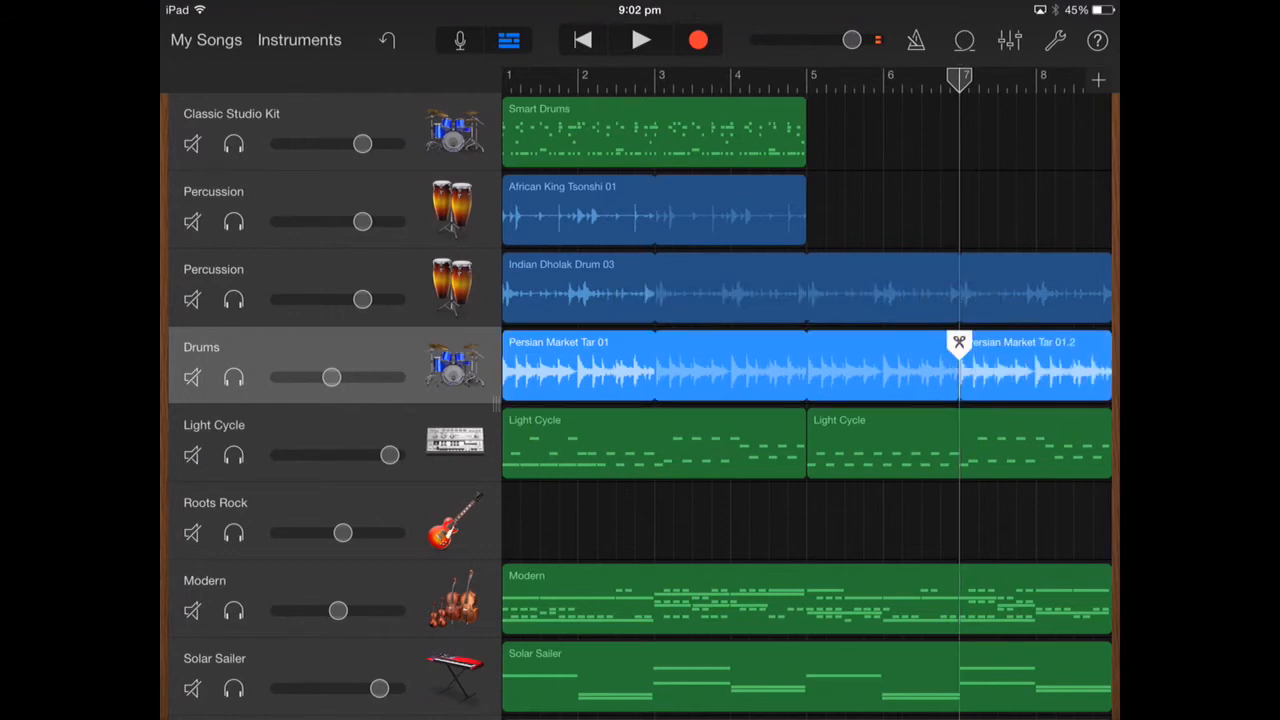
# Try trimming the end of the loop's first pass in the Persian Market Tar 01 region, near bar 3.
pyautogui.hscroll(2, 806, 404)
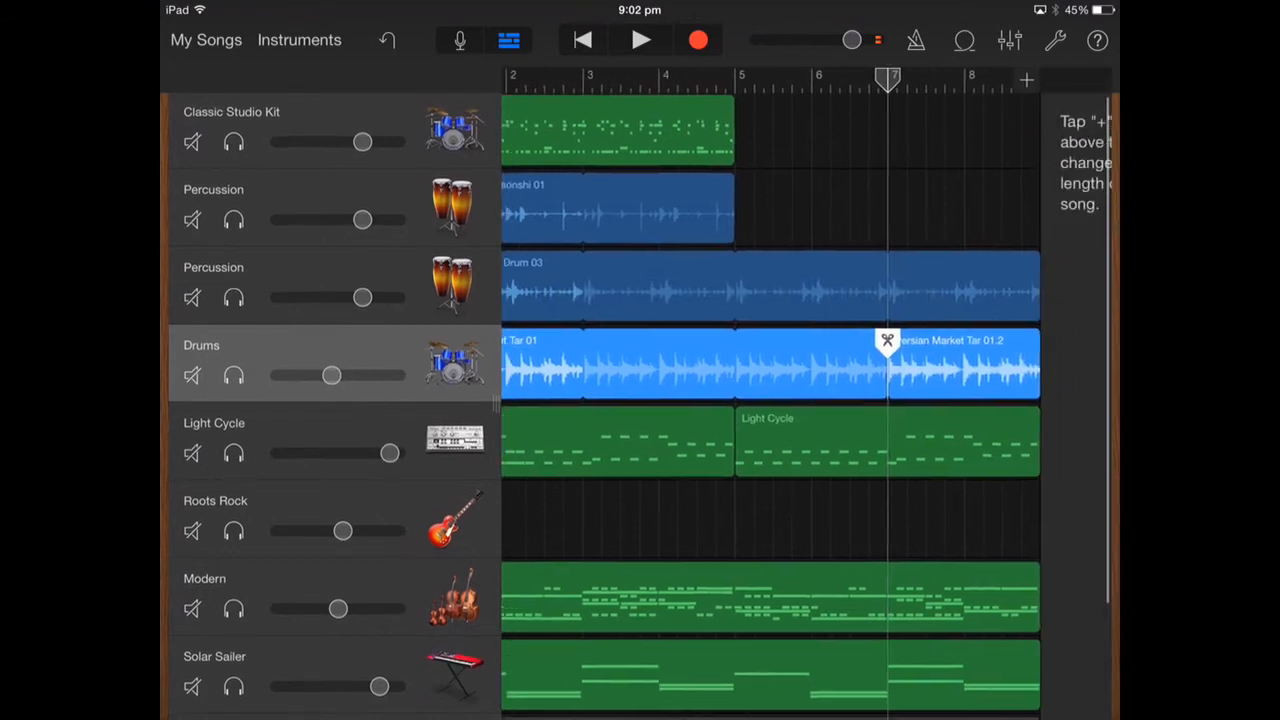
pyautogui.scroll(-1, 806, 404)
pyautogui.click(730, 346)
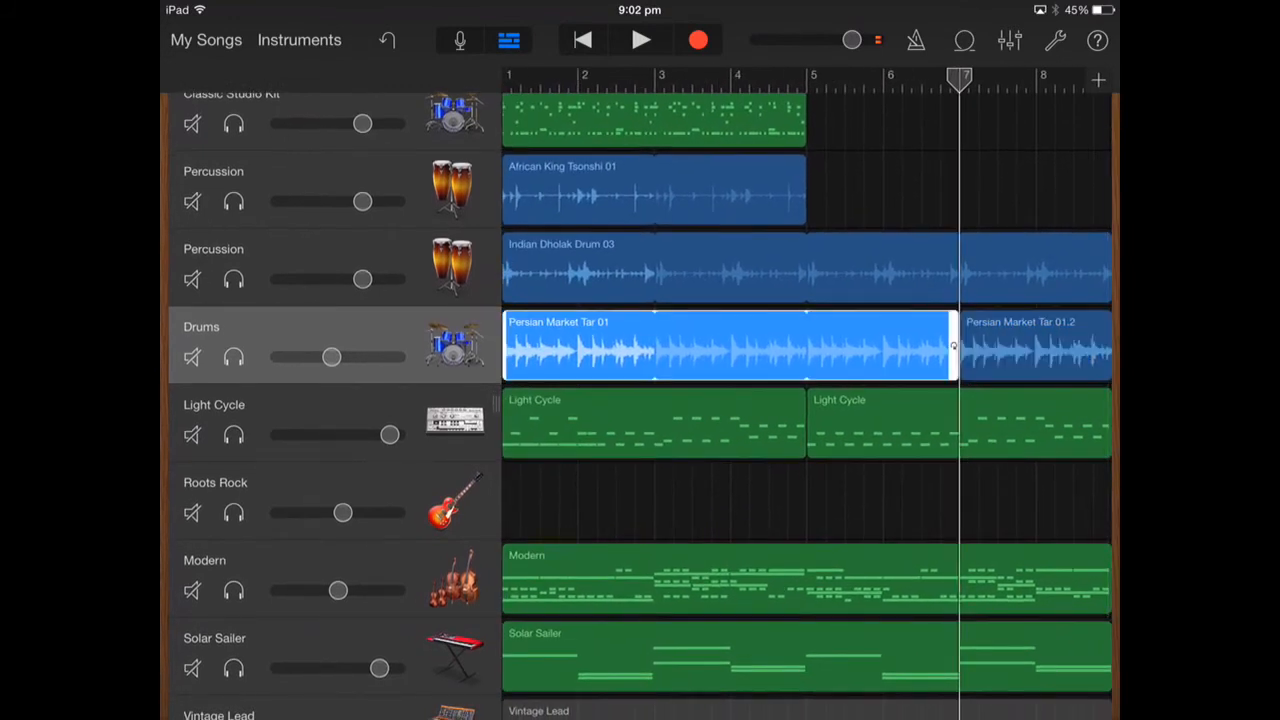
pyautogui.click(730, 346)
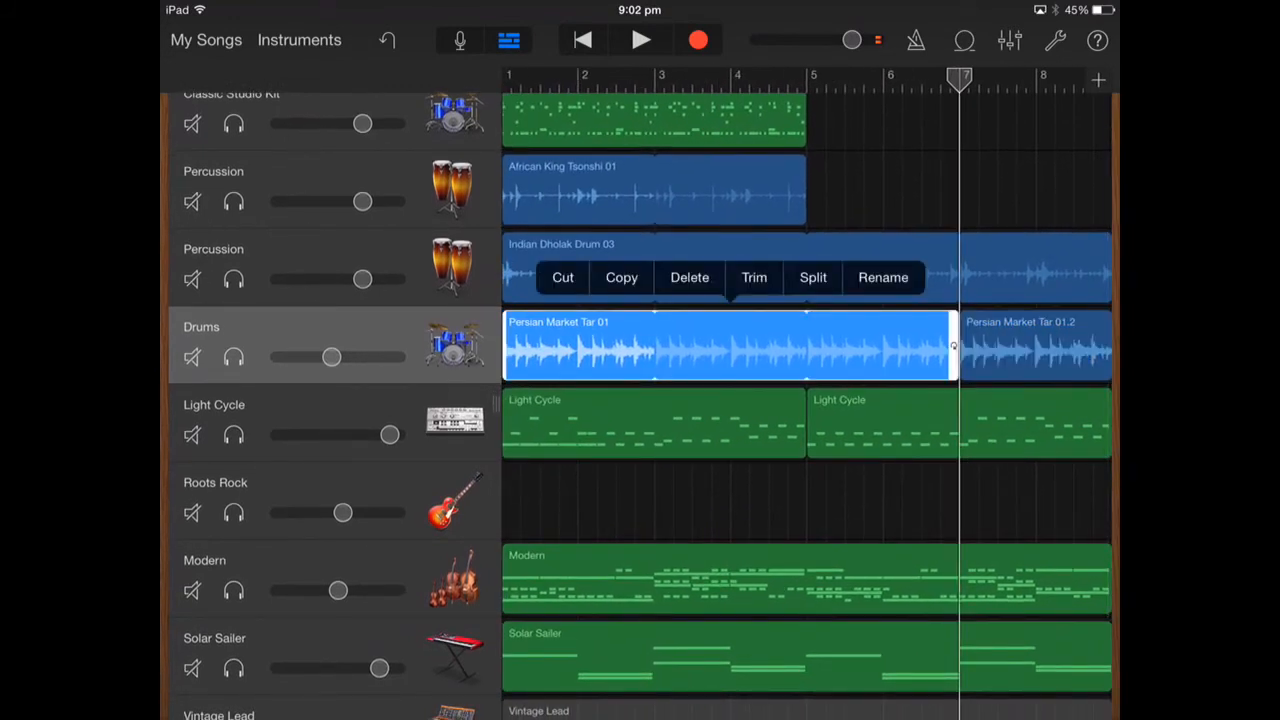
pyautogui.click(754, 278)
pyautogui.moveTo(653, 345)
pyautogui.mouseDown()
pyautogui.moveTo(563, 345)
pyautogui.moveTo(655, 345)
pyautogui.mouseUp()
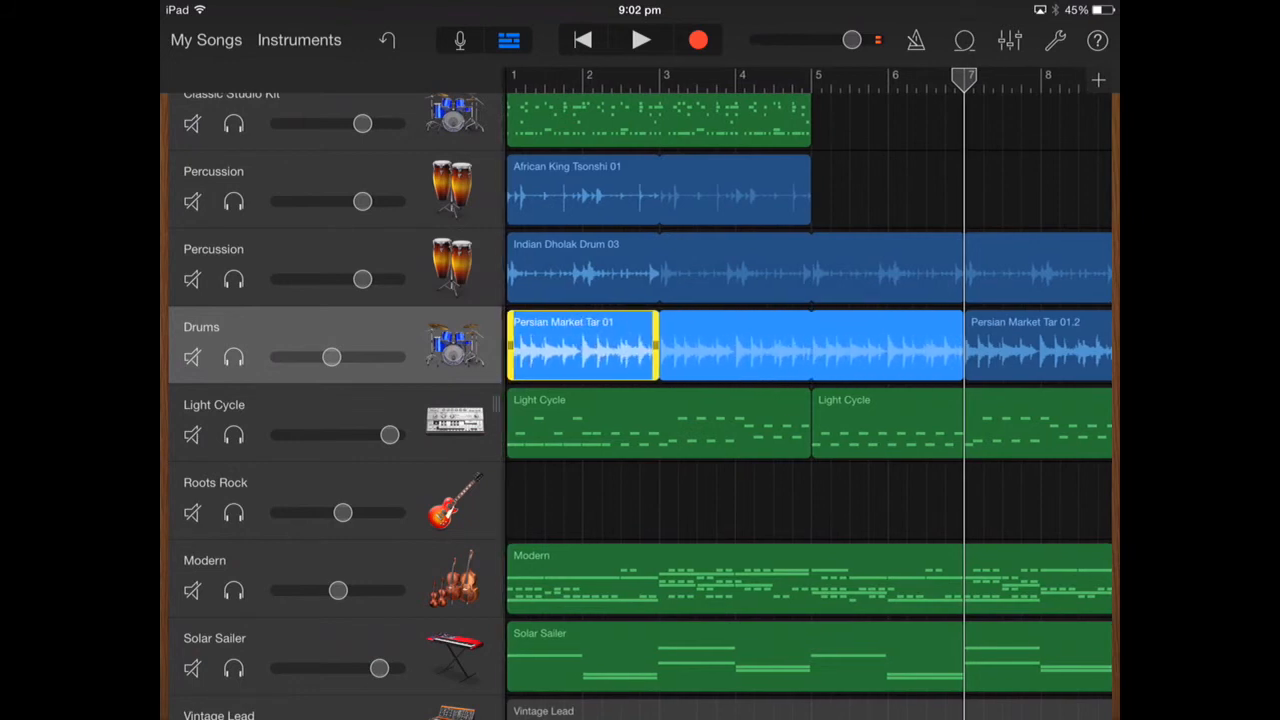
pyautogui.hscroll(2, 806, 400)
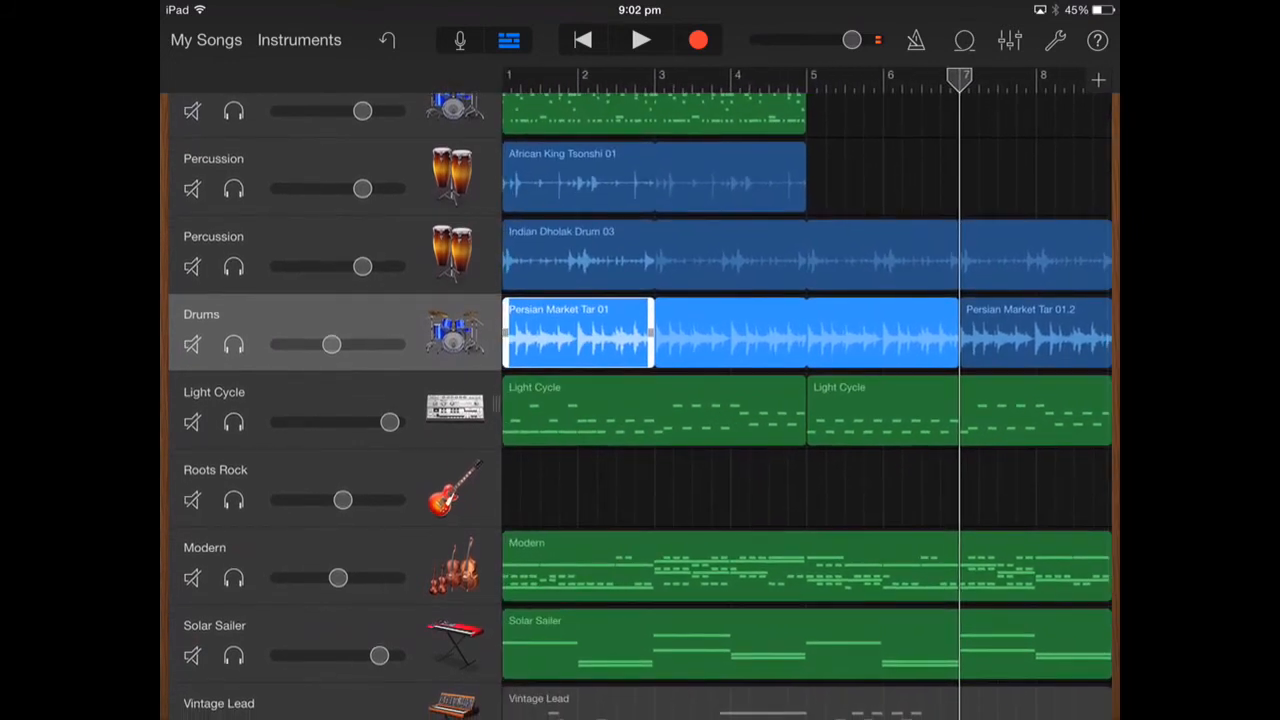
# Lengthen the song section so the arrangement extends past bar 12.
pyautogui.click(1098, 80)
pyautogui.click(950, 197)
pyautogui.click(1084, 267)
pyautogui.click(1084, 267)
pyautogui.click(1084, 267)
pyautogui.click(1084, 267)
pyautogui.click(1084, 267)
pyautogui.click(1084, 267)
pyautogui.click(648, 333)
pyautogui.scroll(-5, 806, 400)
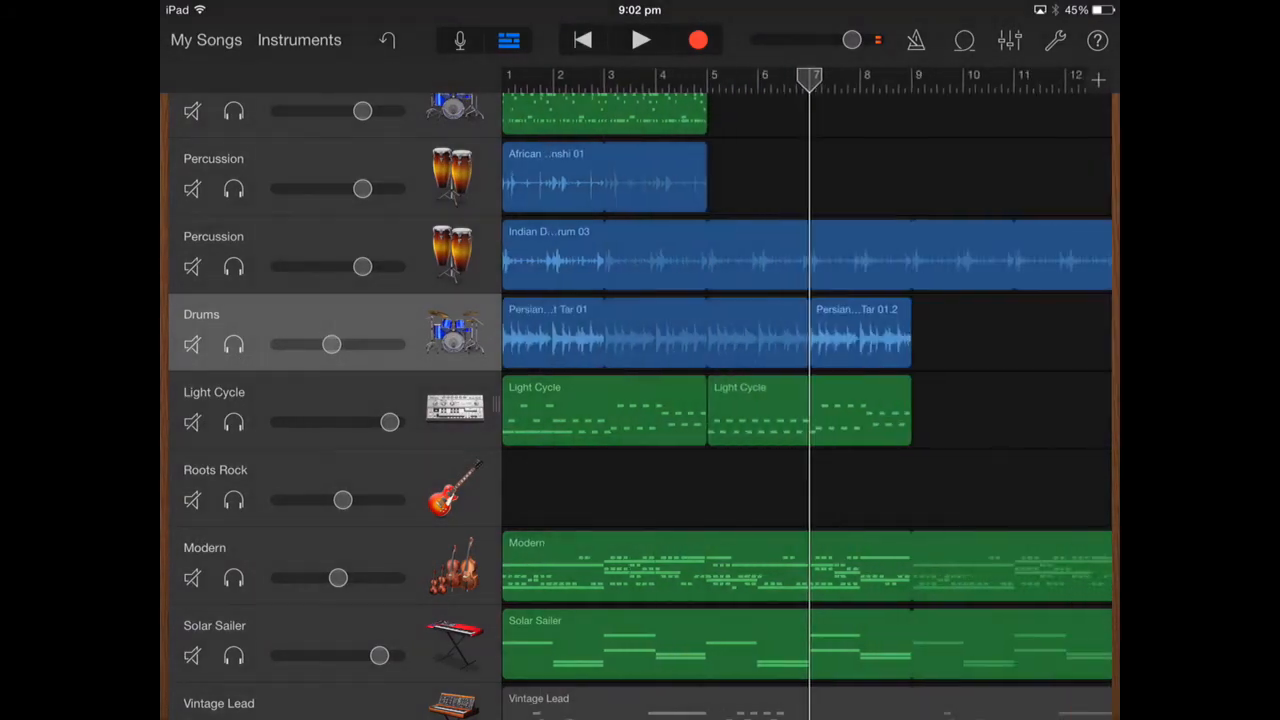
# Select the Persian Market Tar 01.2 region at bar 7 and bring up its trim handles.
pyautogui.click(807, 333)
pyautogui.moveTo(807, 333); pyautogui.dragTo(848, 333)
pyautogui.click(807, 333)
pyautogui.click(807, 333)
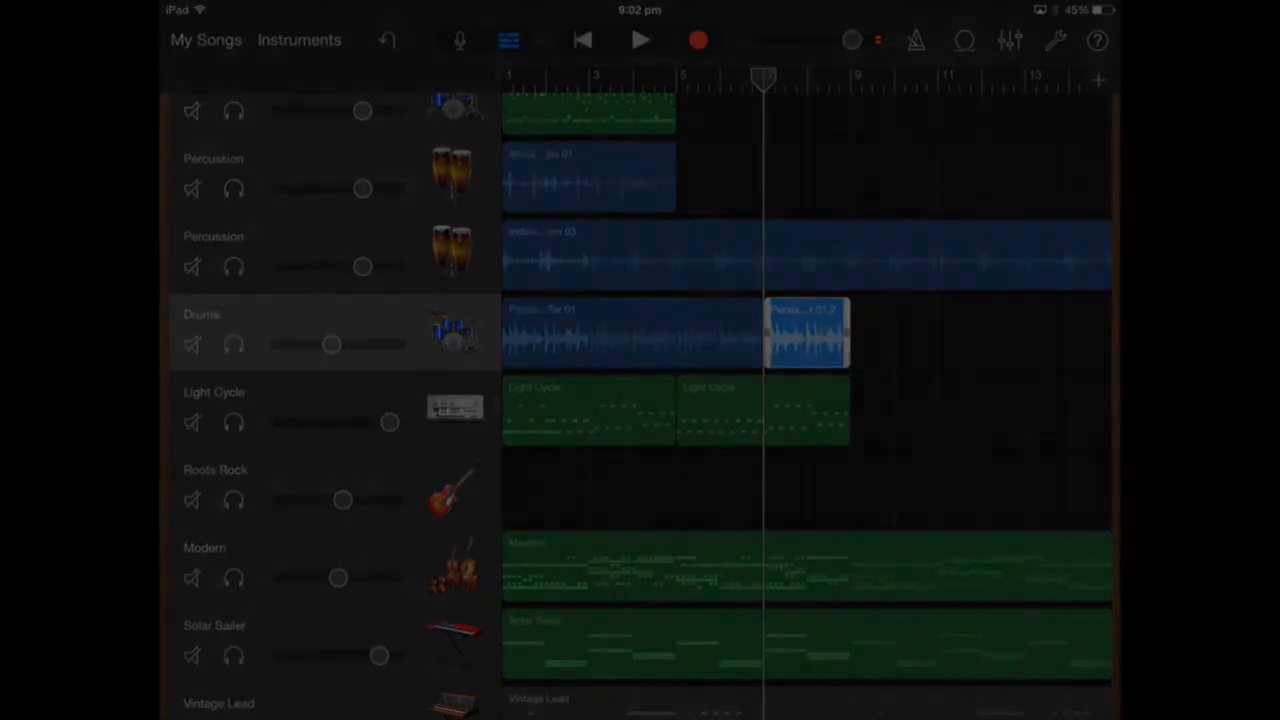